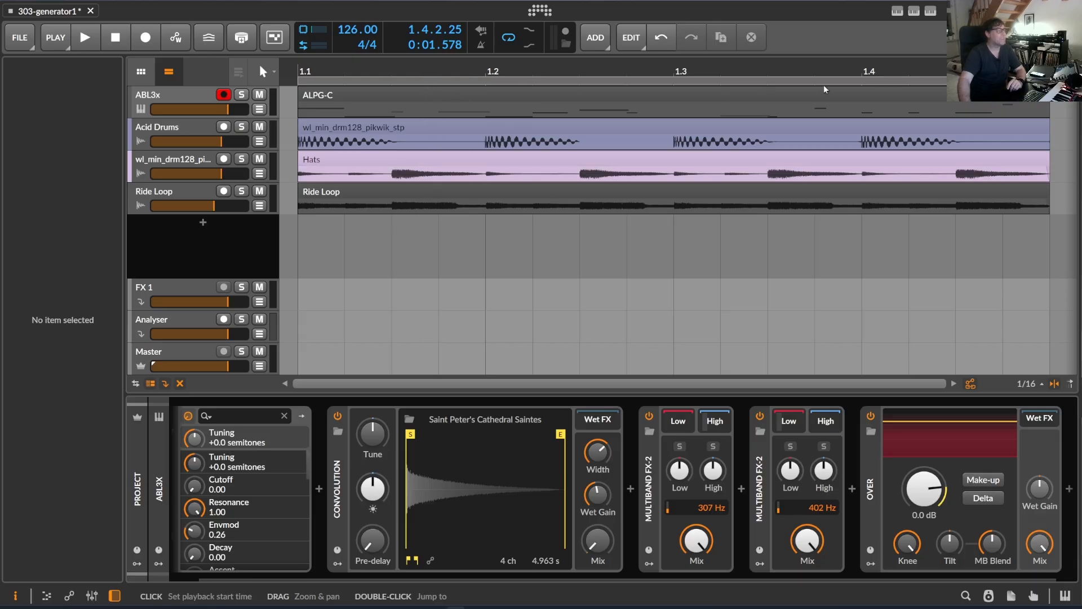
Open the AcidLinePatternGenerator controller panel and look through its full list of generation settings and slide toggles.
click(915, 12)
click(898, 11)
click(931, 11)
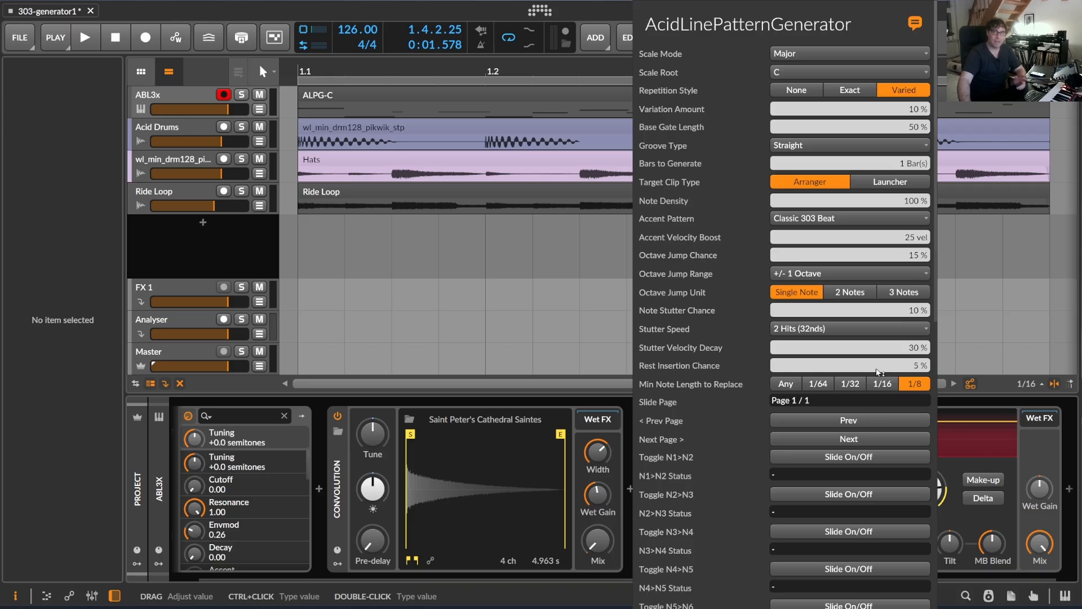
scroll(850, 297, down, 10)
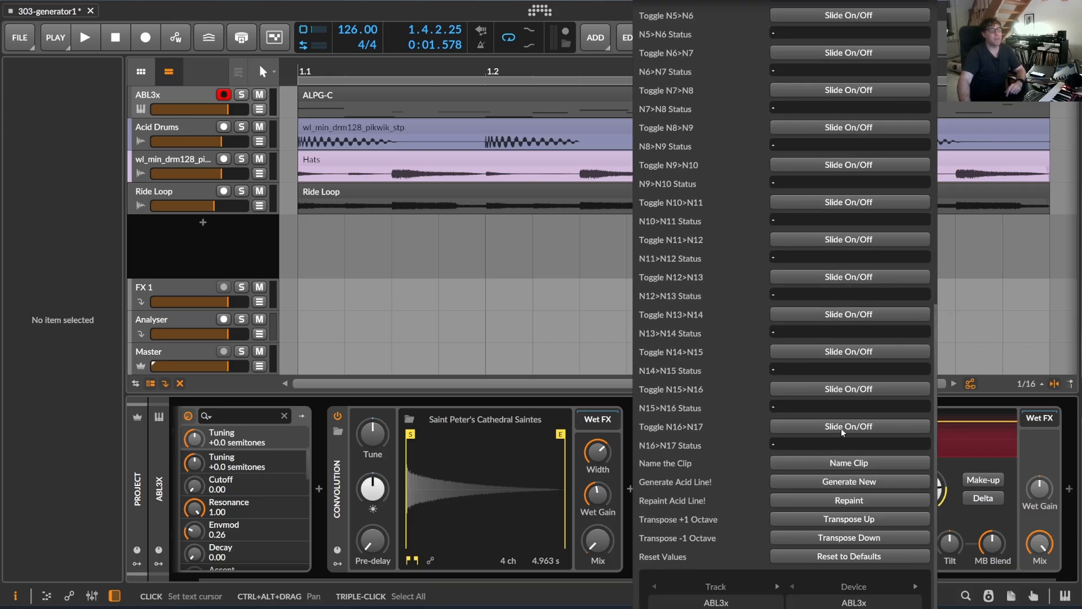
scroll(850, 297, up, 10)
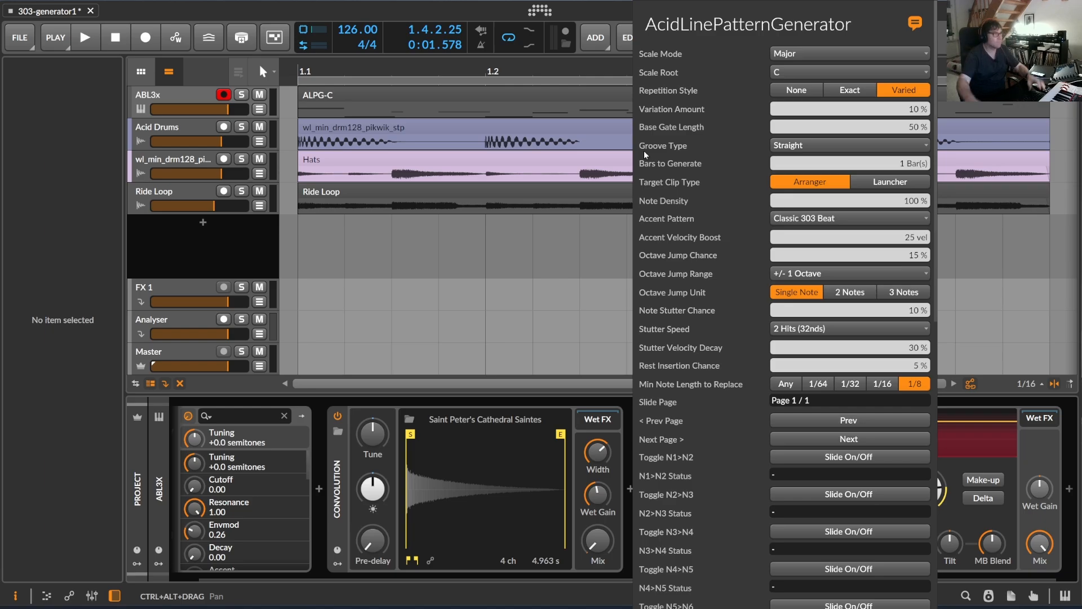
Show the ABL3x track's device chain, inspect the ABL3x synth in its plugin window, and close that window.
click(194, 94)
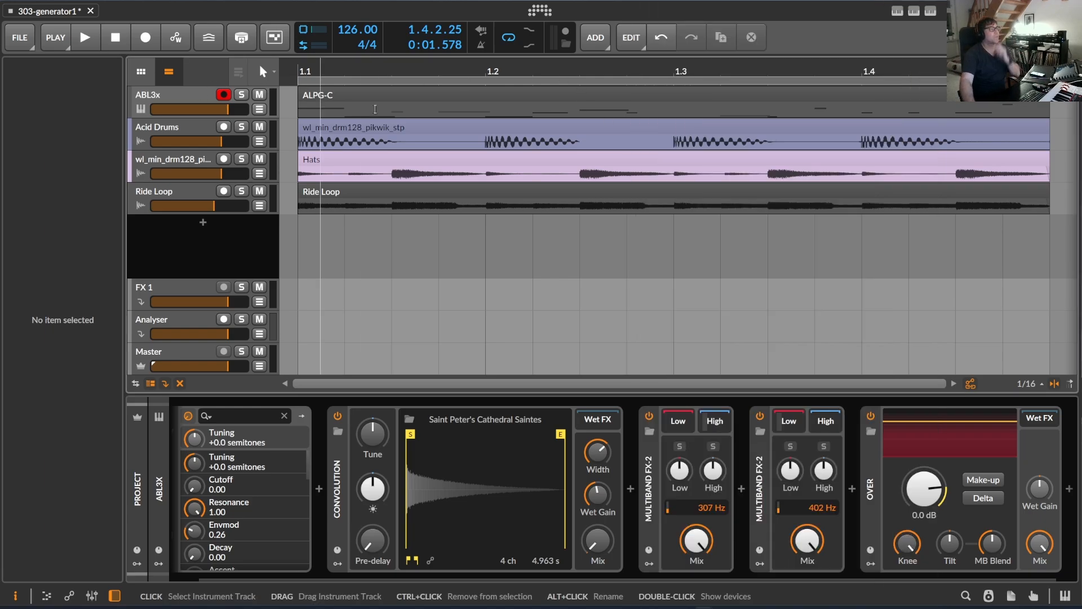
double_click(181, 93)
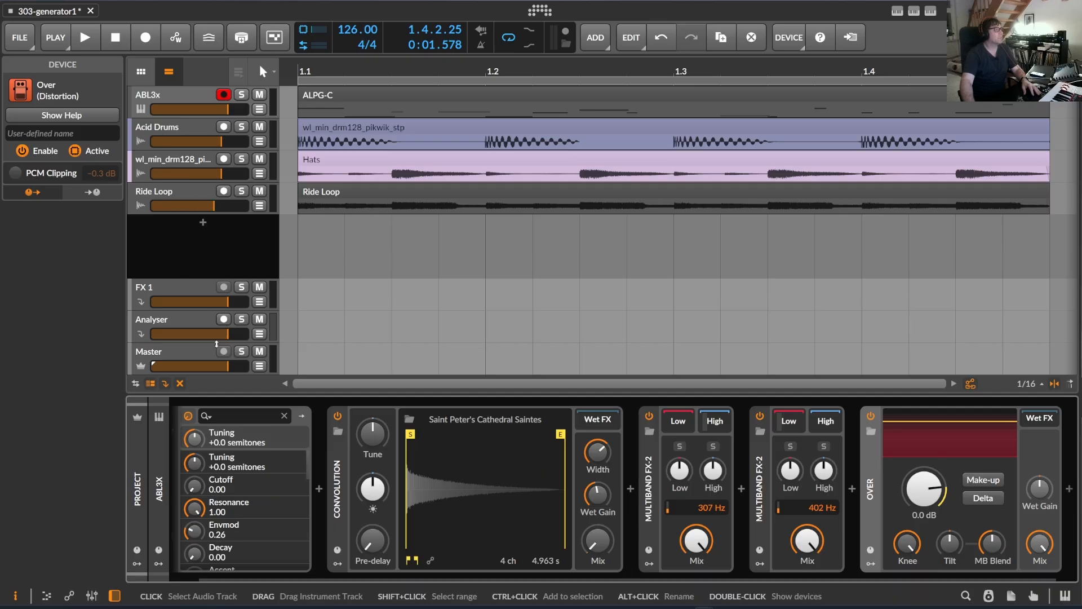
drag(260, 579, 191, 579)
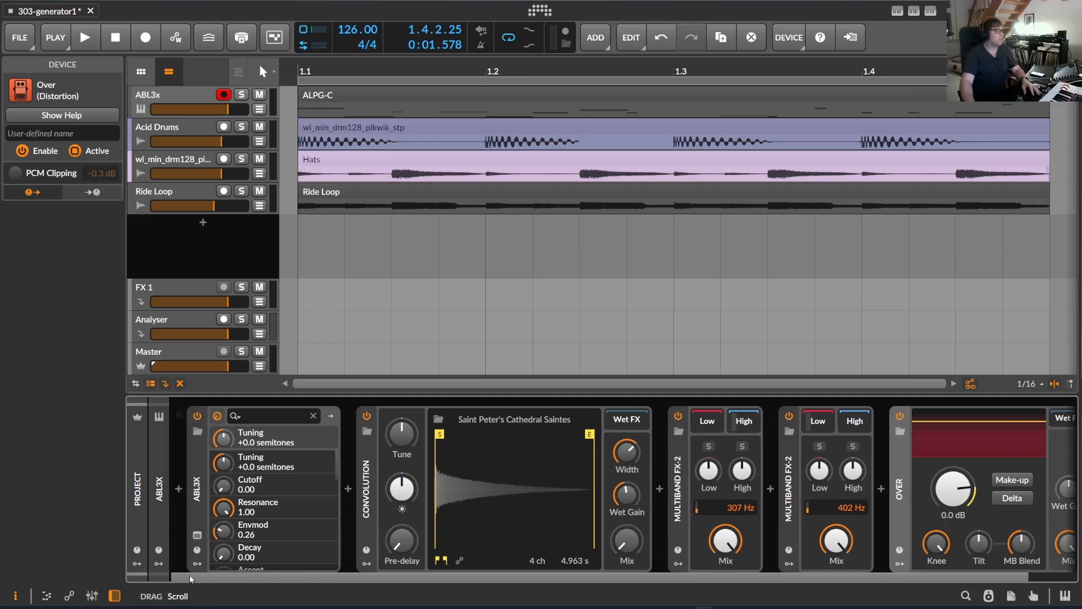
click(198, 536)
drag(1050, 189, 390, 187)
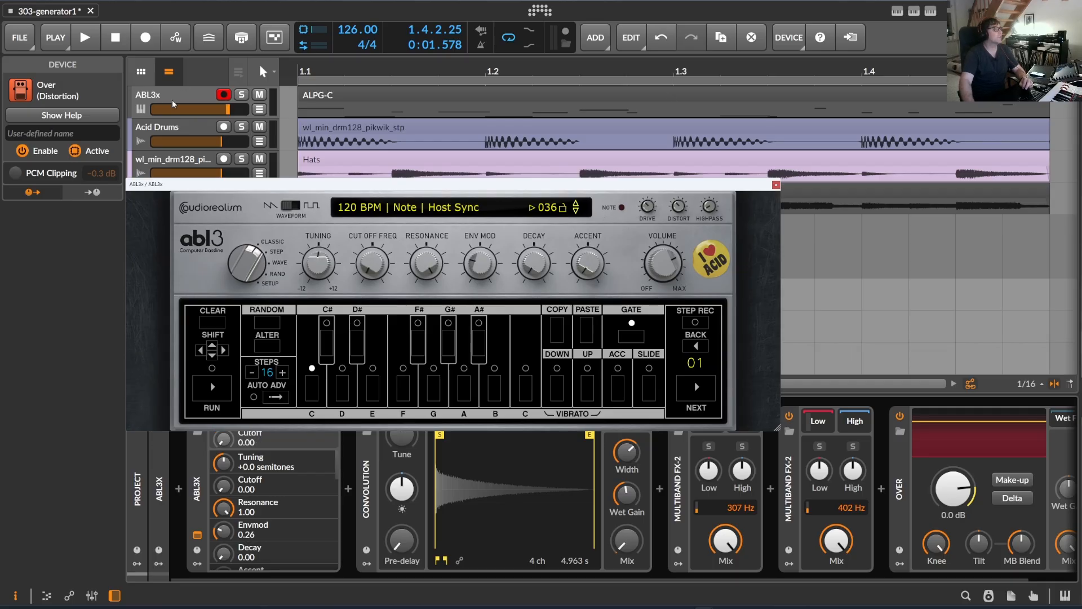
click(778, 195)
Open the ALPG-C clip in an enlarged note editor and look over its notes.
double_click(434, 98)
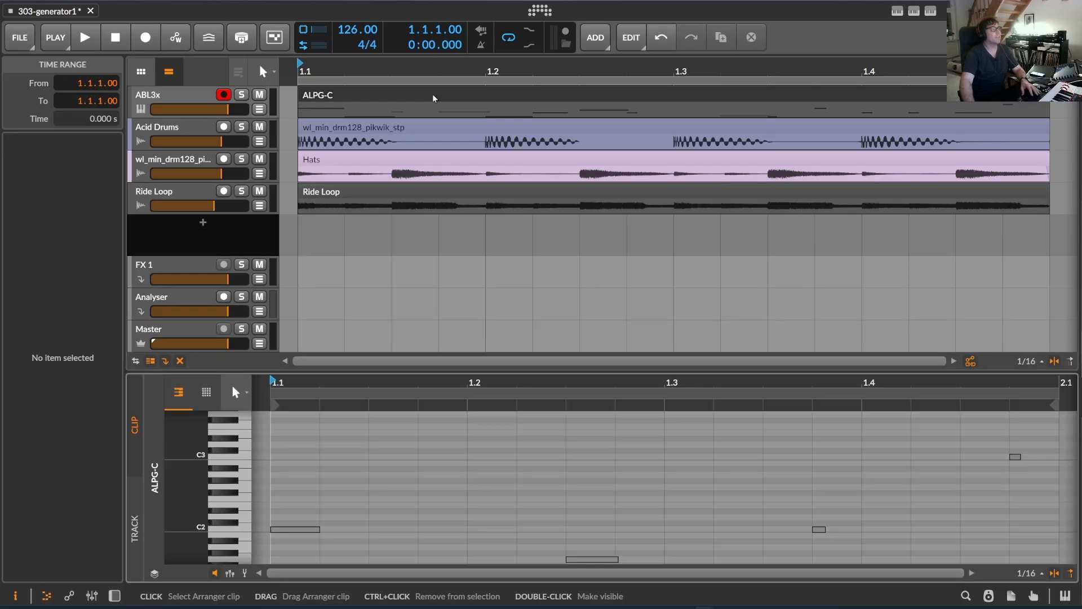
drag(494, 379, 338, 289)
scroll(460, 466, down, 5)
scroll(460, 466, up, 4)
scroll(461, 466, down, 3)
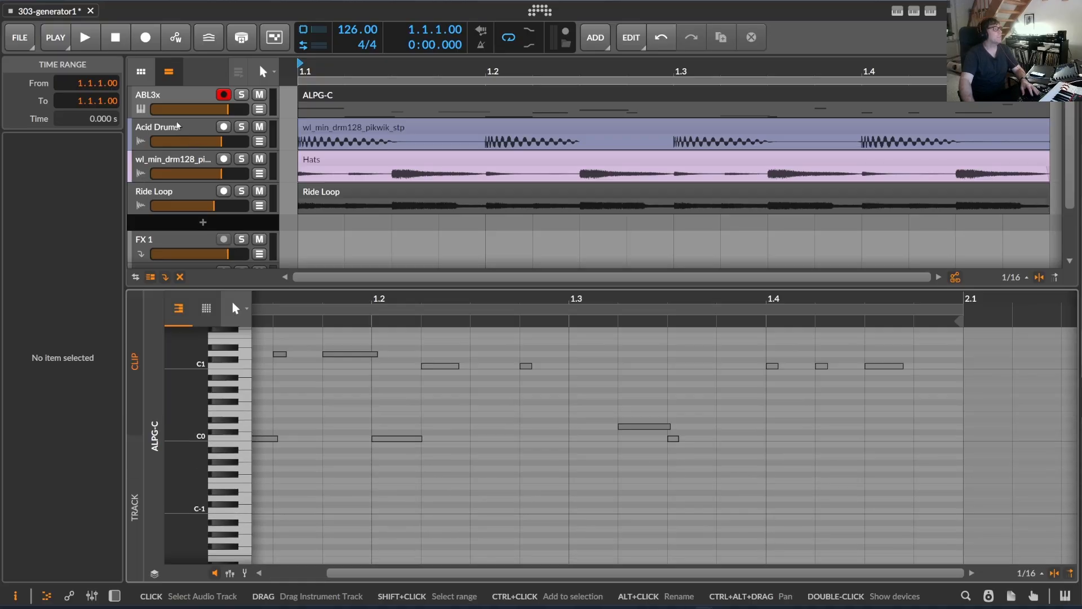
Select the Acid Drums, hats and Ride Loop tracks in turn to inspect their track settings.
click(164, 129)
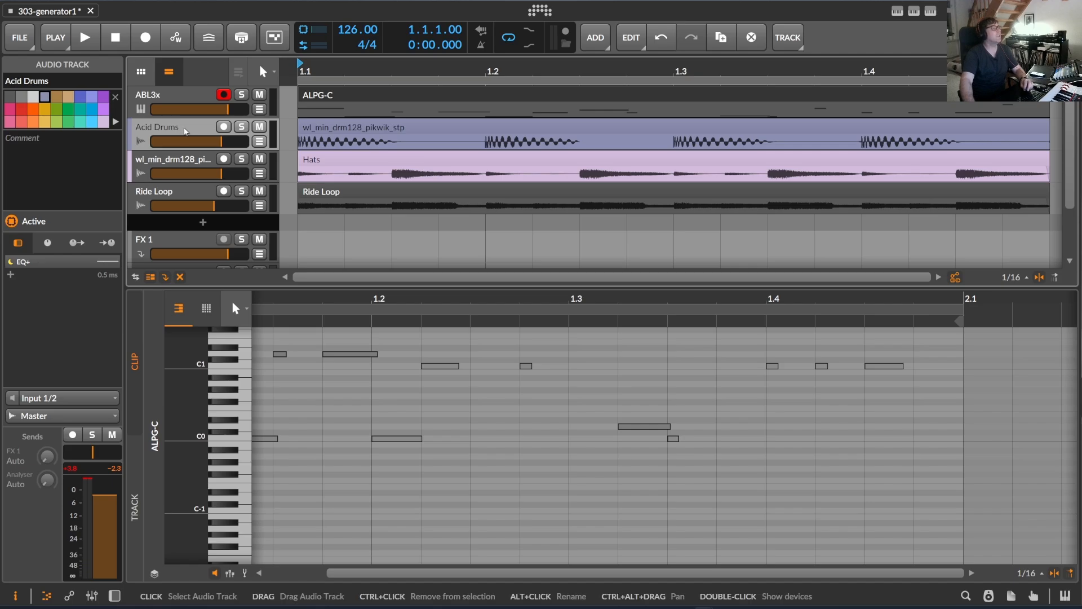
click(181, 165)
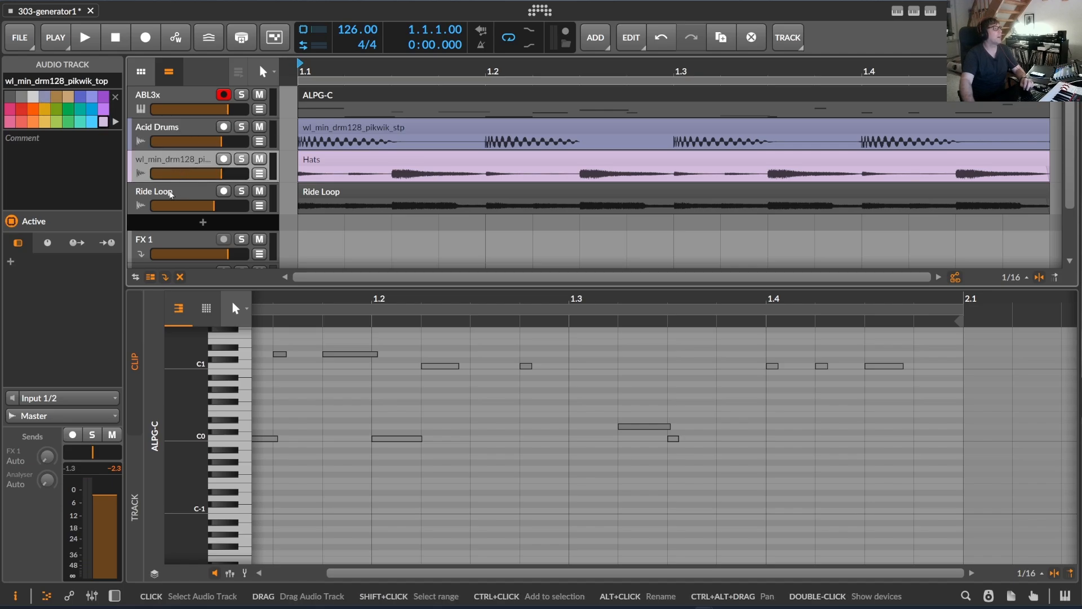
click(181, 198)
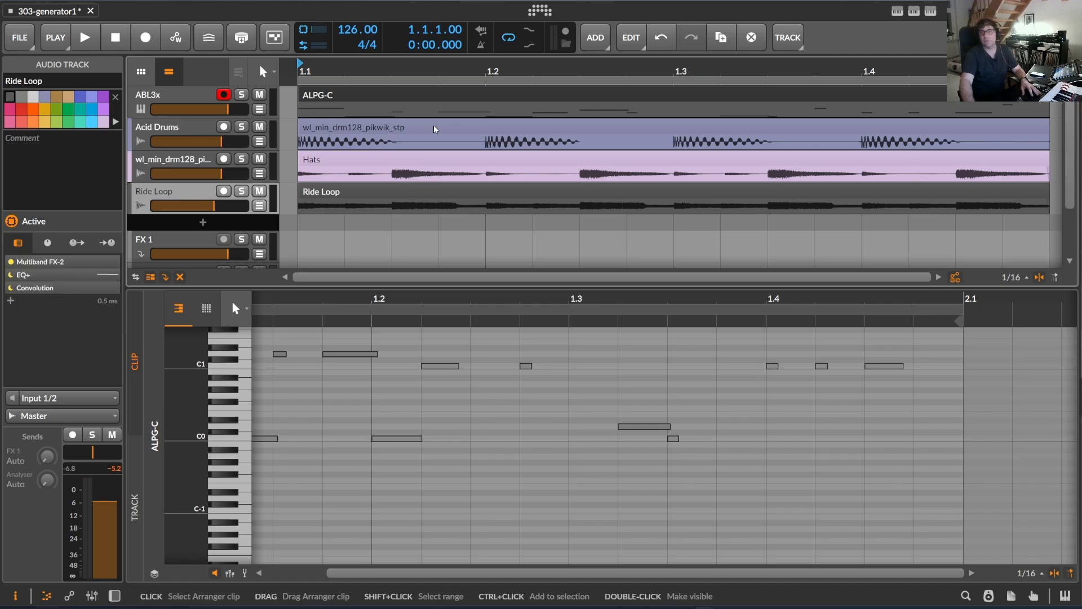
Play the loop and adjust the cutoff frequency in the ABL3x synth window, moving the window clear of the tracks.
click(90, 39)
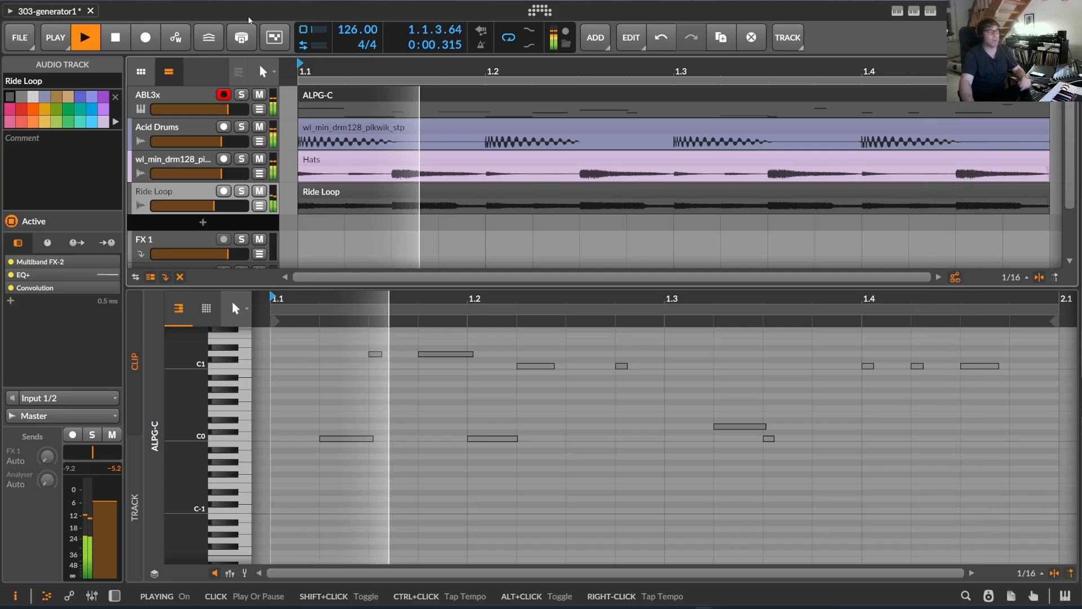
double_click(167, 95)
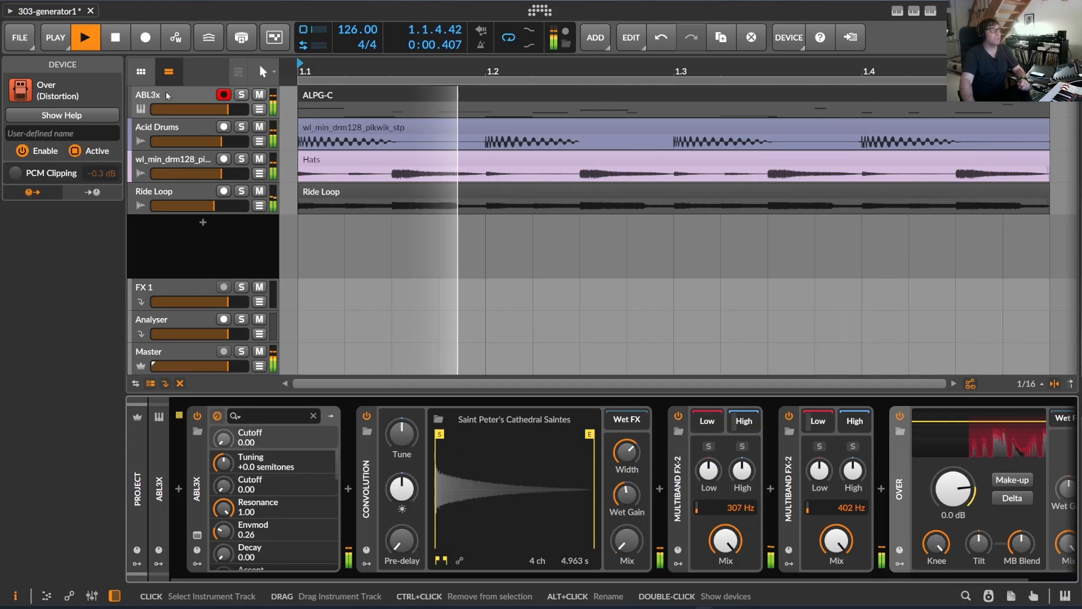
click(166, 91)
click(198, 534)
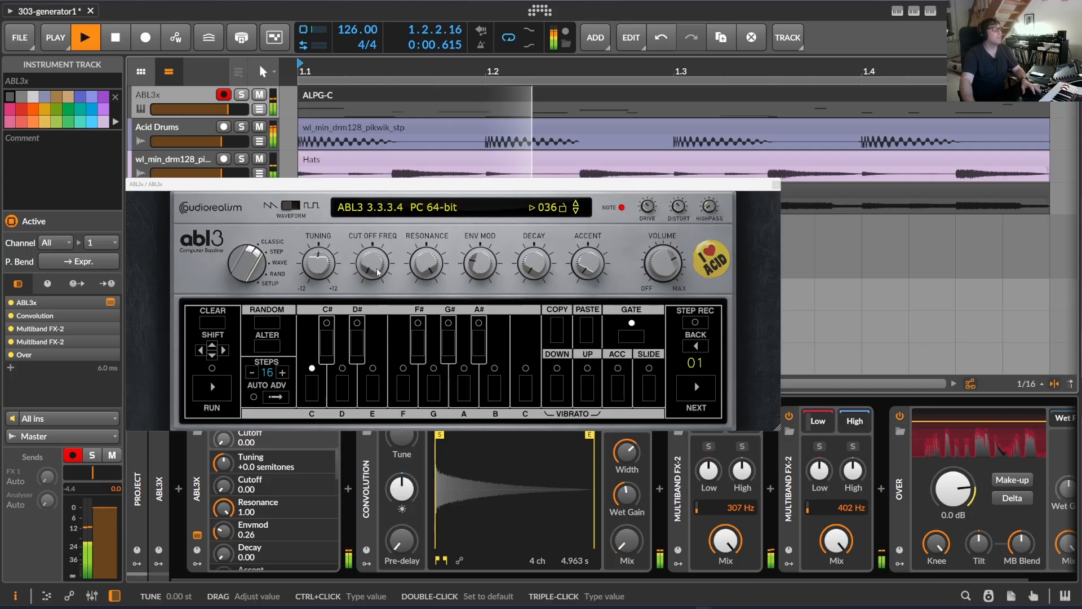
mouse_move(373, 258)
mouse_down()
mouse_move(391, 142)
mouse_move(379, 274)
mouse_up()
drag(300, 187, 277, 354)
Reopen the ALPG-C clip in the note editor, closing the synth window and enlarging the editor to see the notes.
double_click(166, 98)
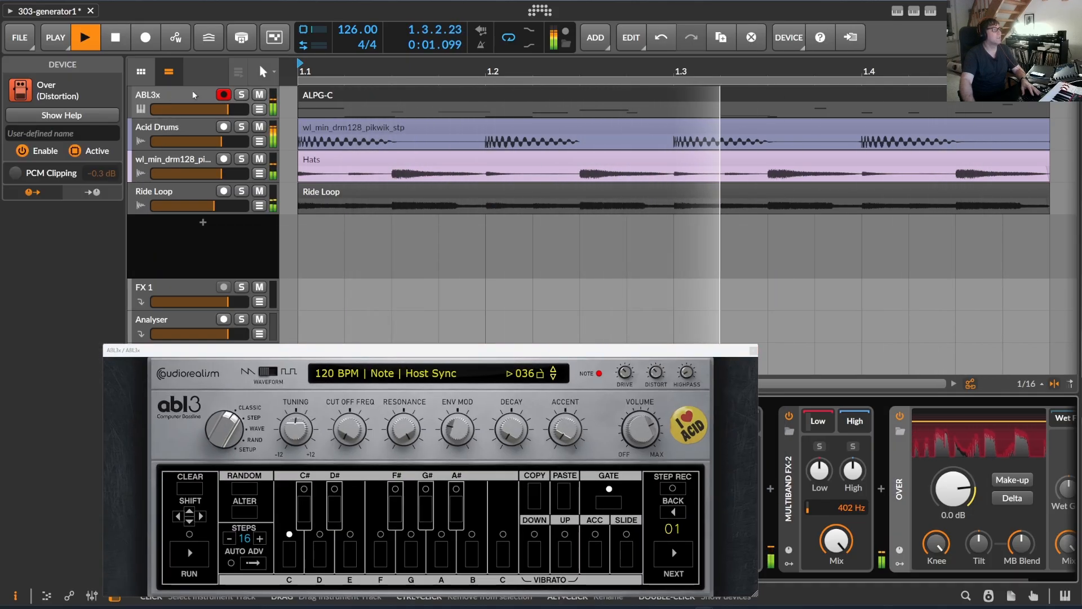
double_click(370, 96)
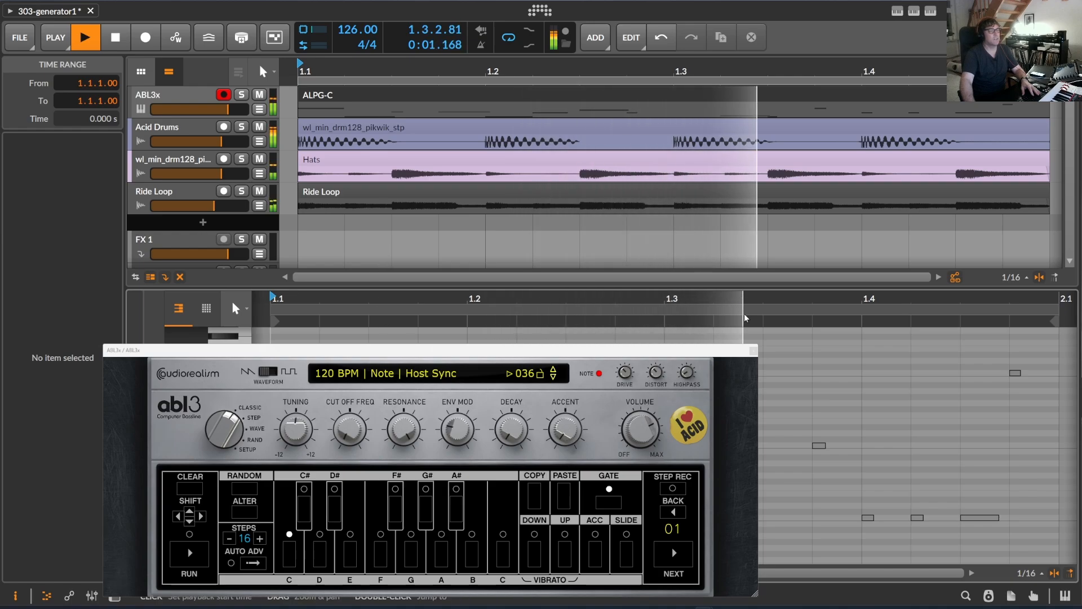
click(754, 351)
drag(345, 288, 339, 241)
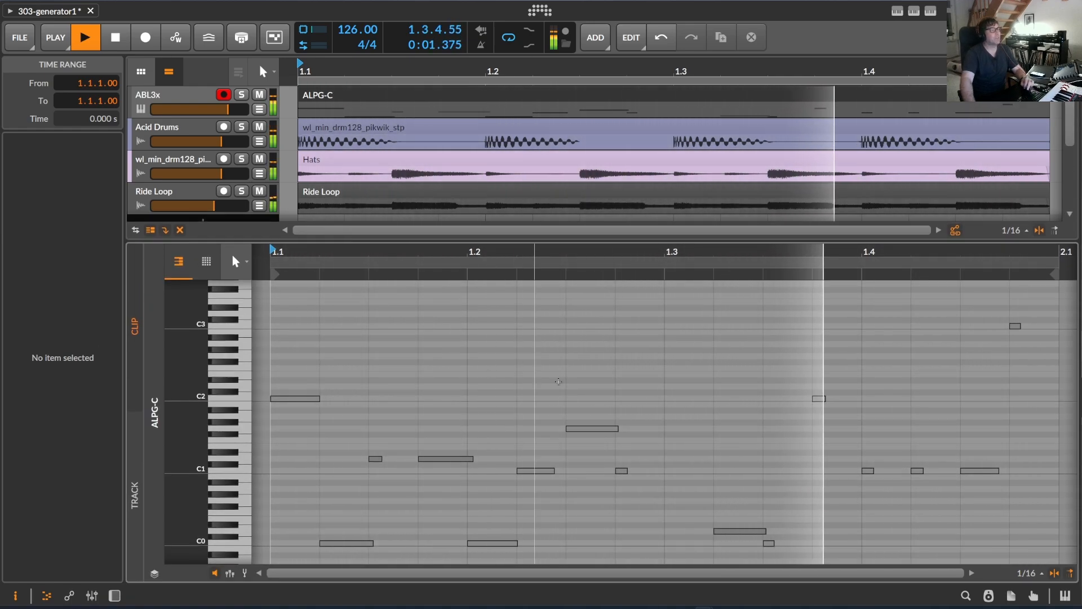
scroll(830, 297, down, 3)
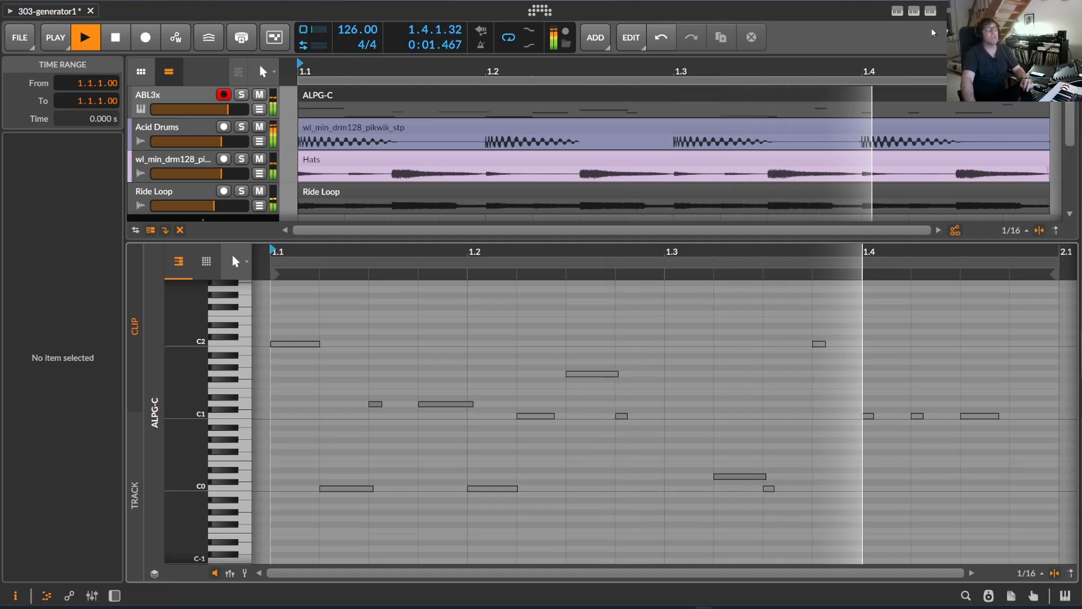
Reopen the AcidLinePatternGenerator panel and stop playback.
click(914, 14)
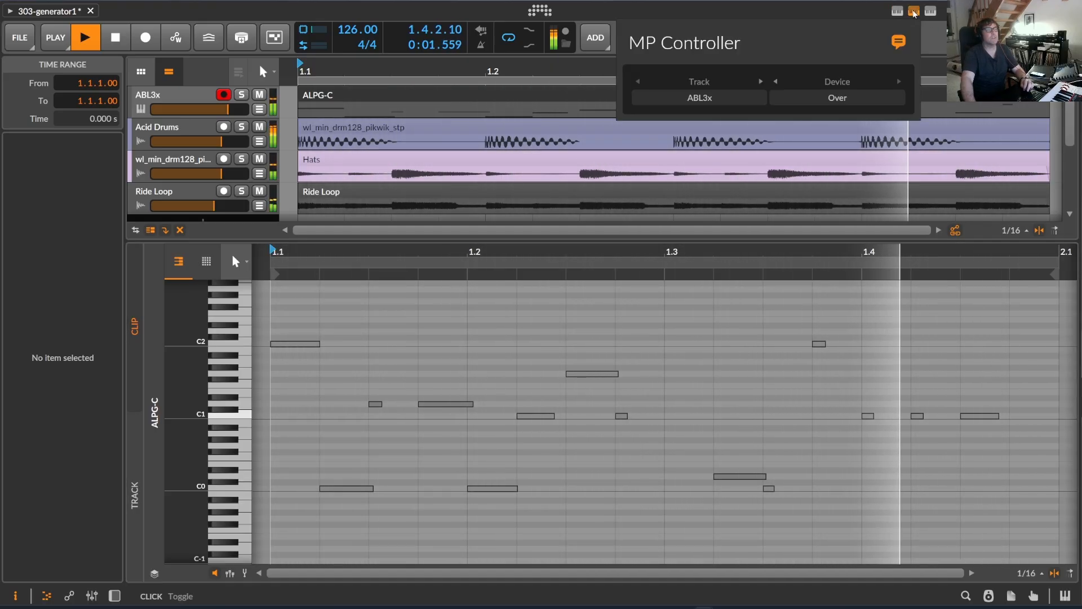
click(930, 12)
click(930, 12)
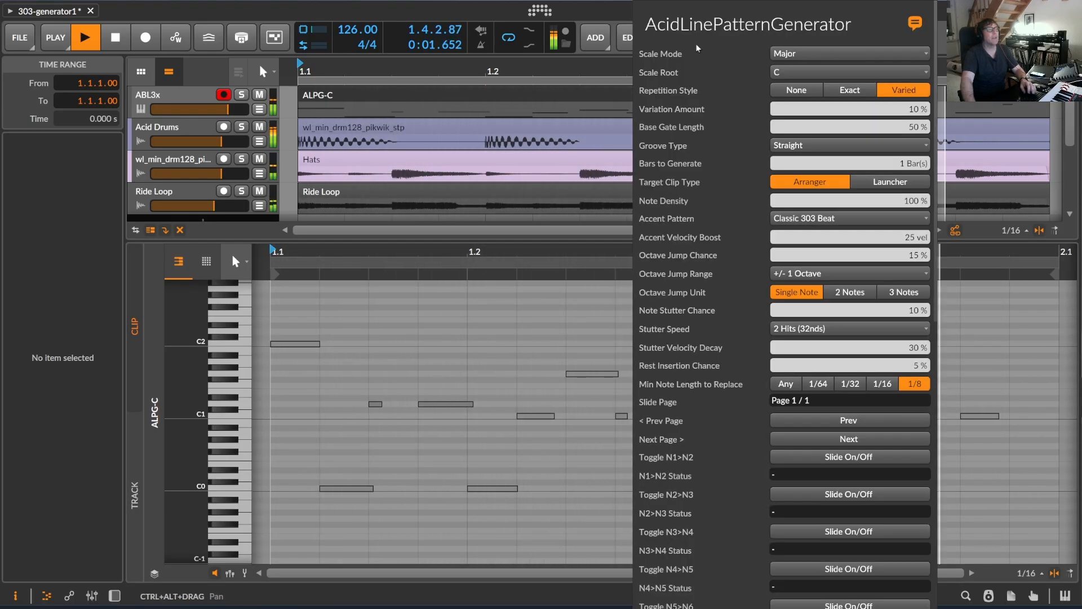
key(space)
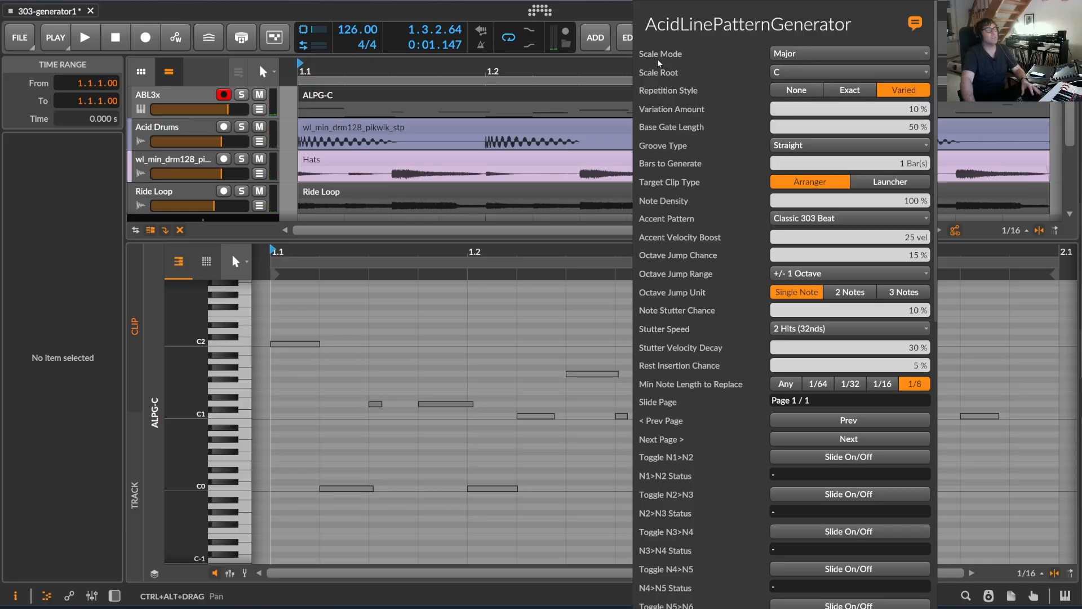
Review the Scale Mode and Groove Type choices, and try the Exact repetition style before returning it to Varied.
click(809, 54)
click(718, 80)
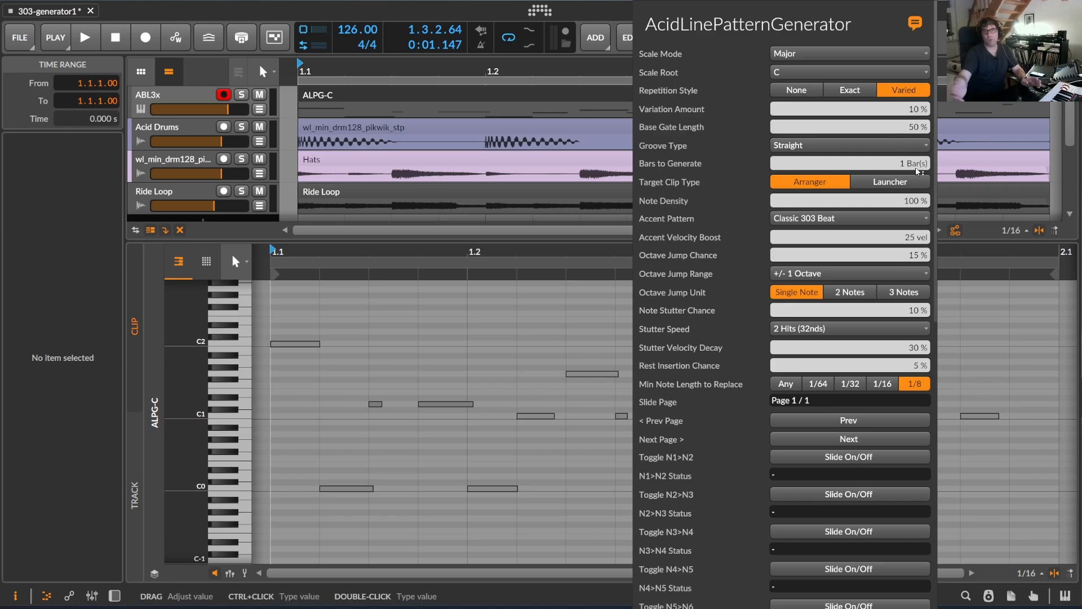
click(852, 95)
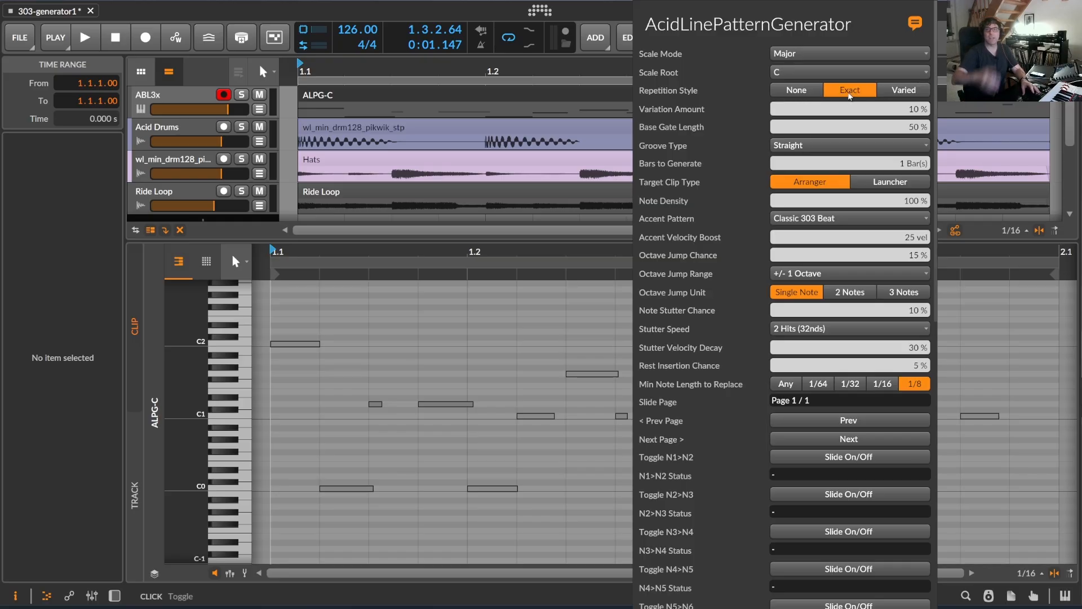
click(907, 95)
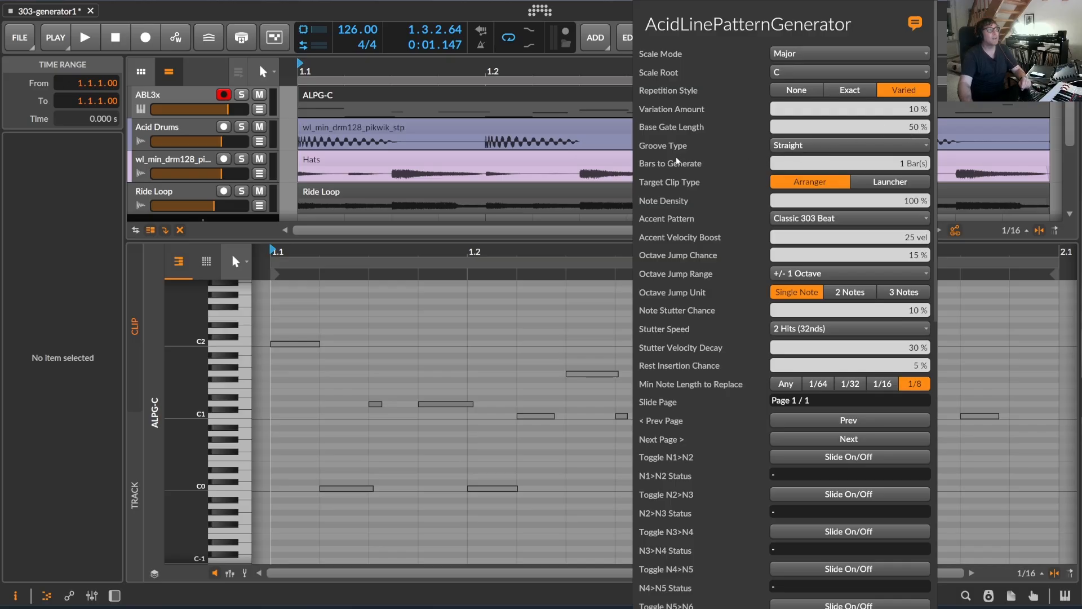
click(789, 146)
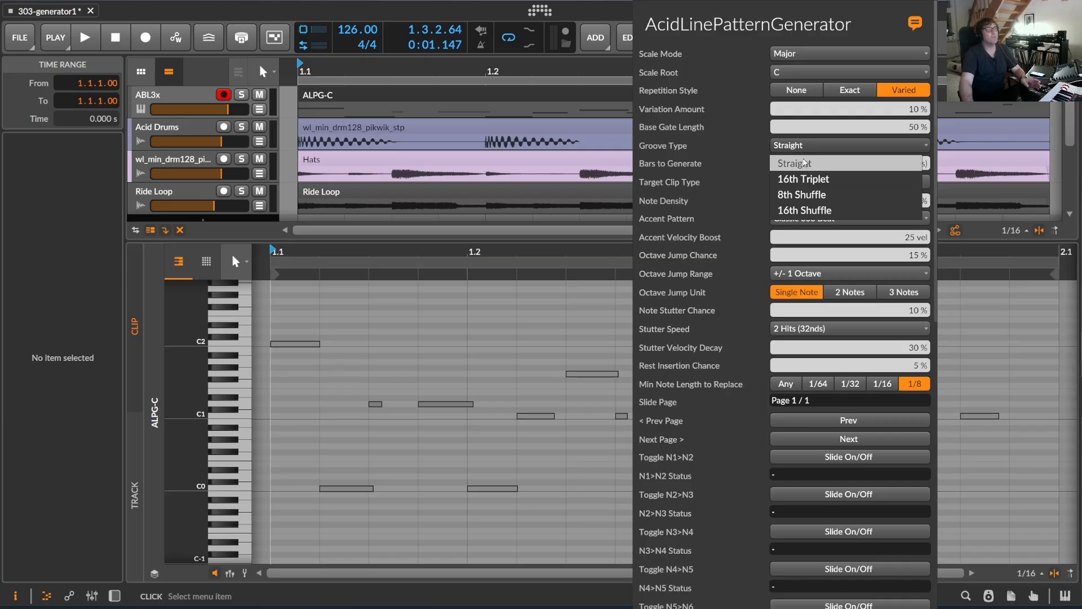
click(795, 148)
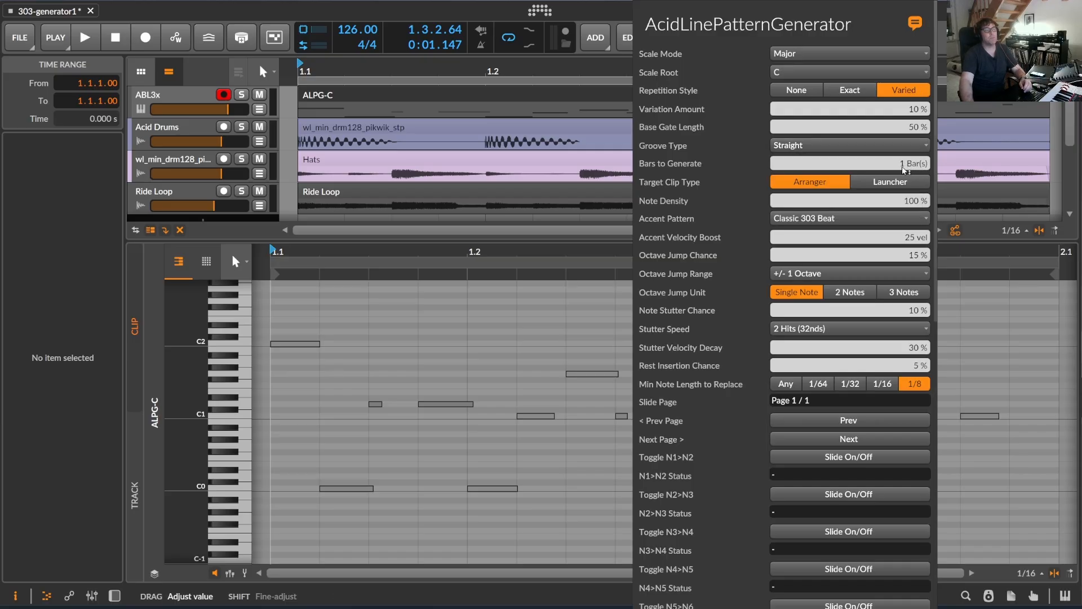
Set both the Accent Pattern and the Octave Jump Range of the generator to None.
scroll(857, 175, down, 1)
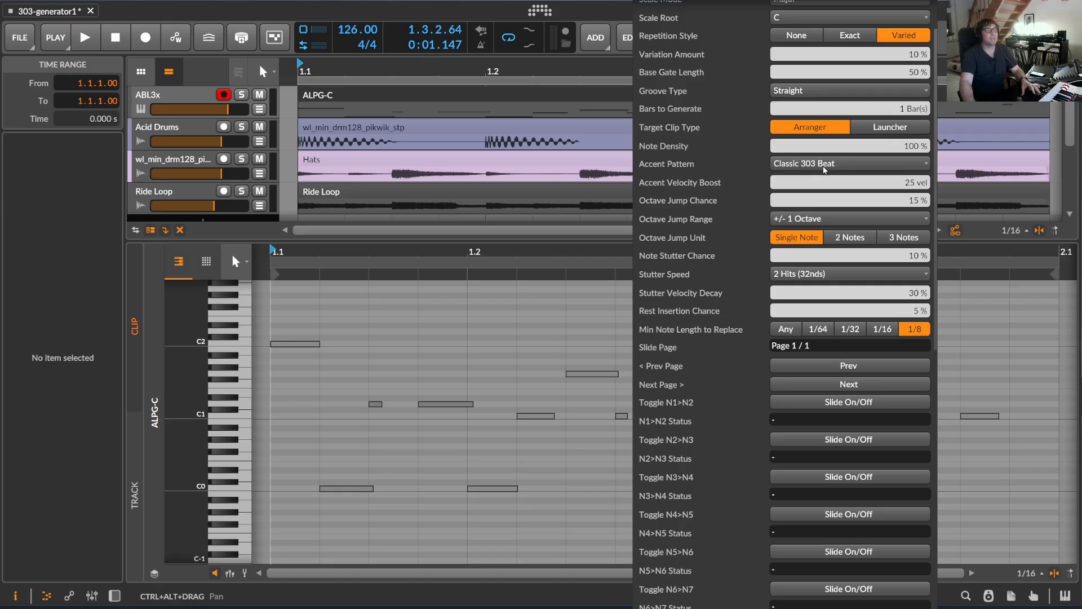
click(846, 163)
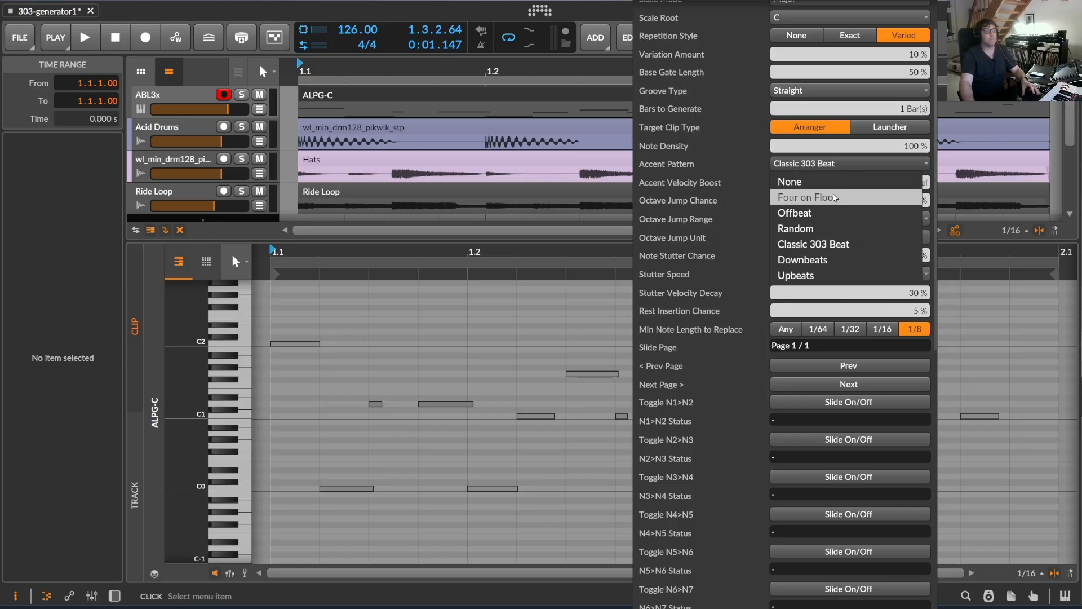
click(826, 182)
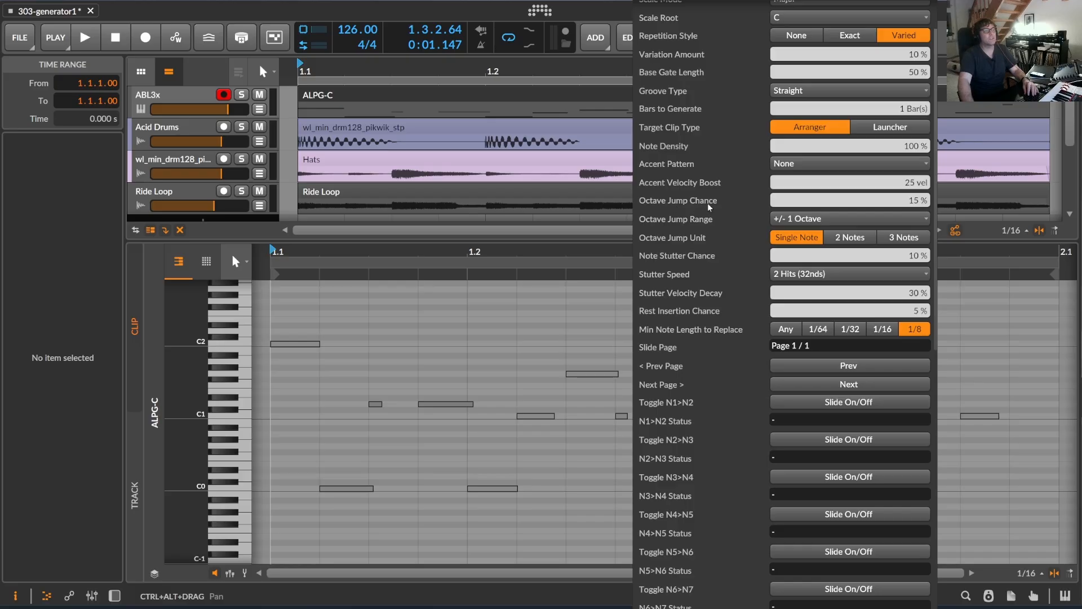
click(792, 219)
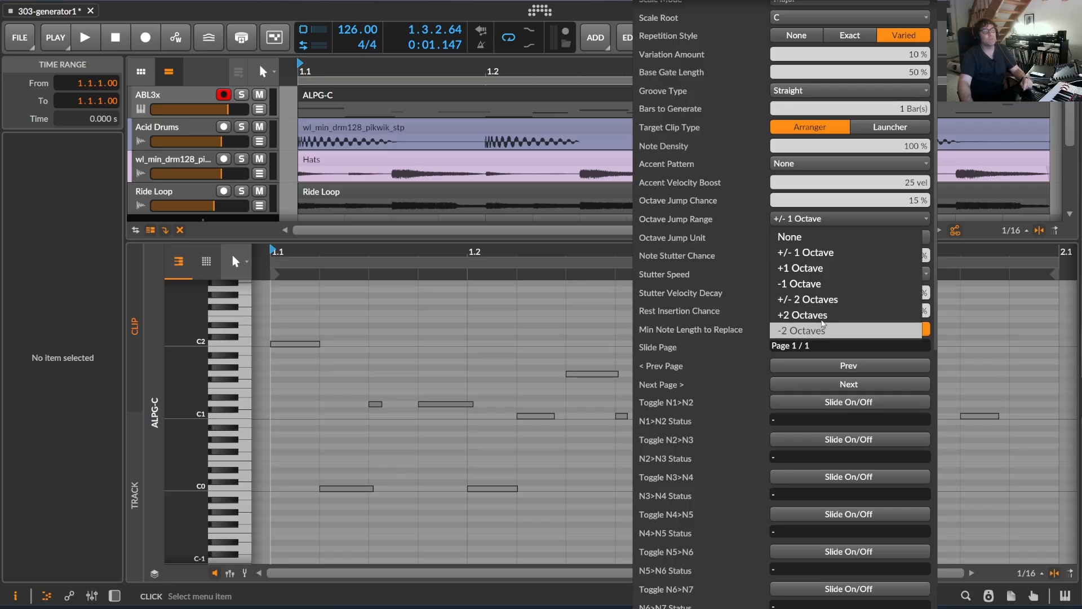
click(809, 239)
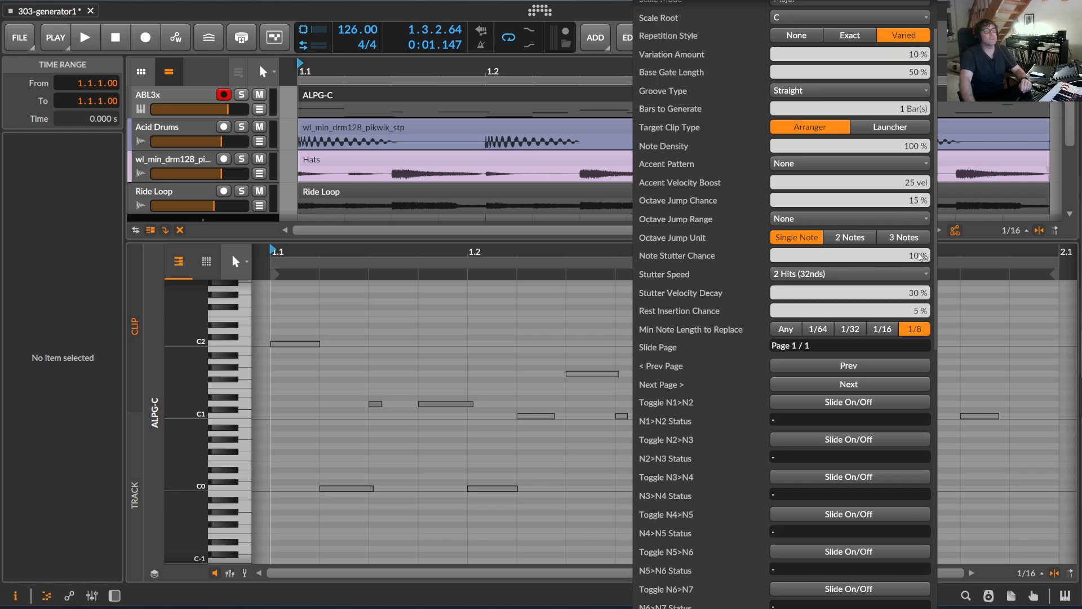
Review the Stutter Speed options and keep 2 Hits (32nds) selected.
scroll(905, 204, down, 1)
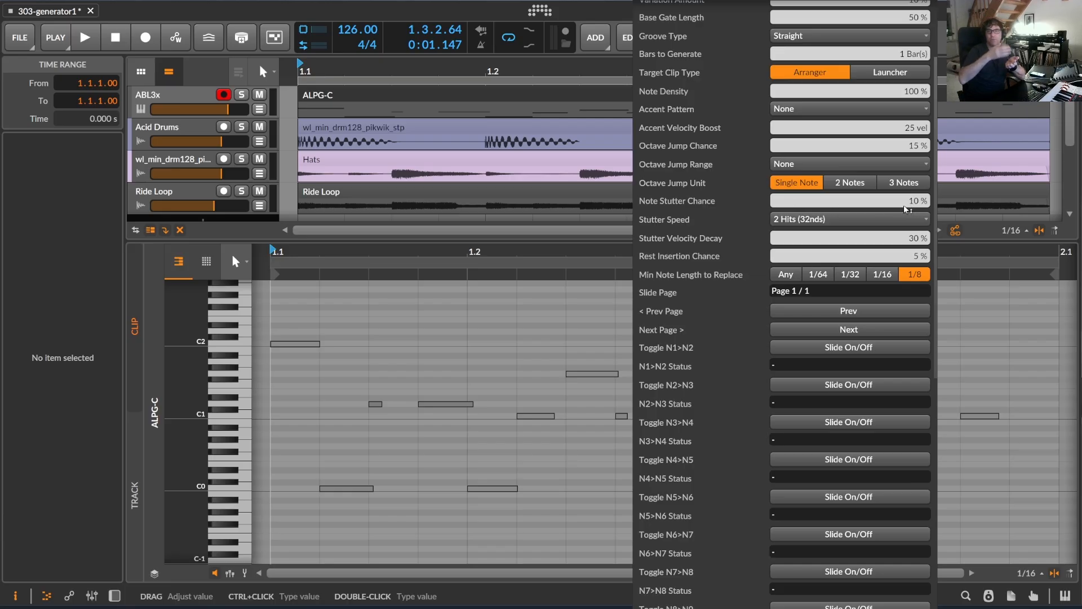
click(897, 219)
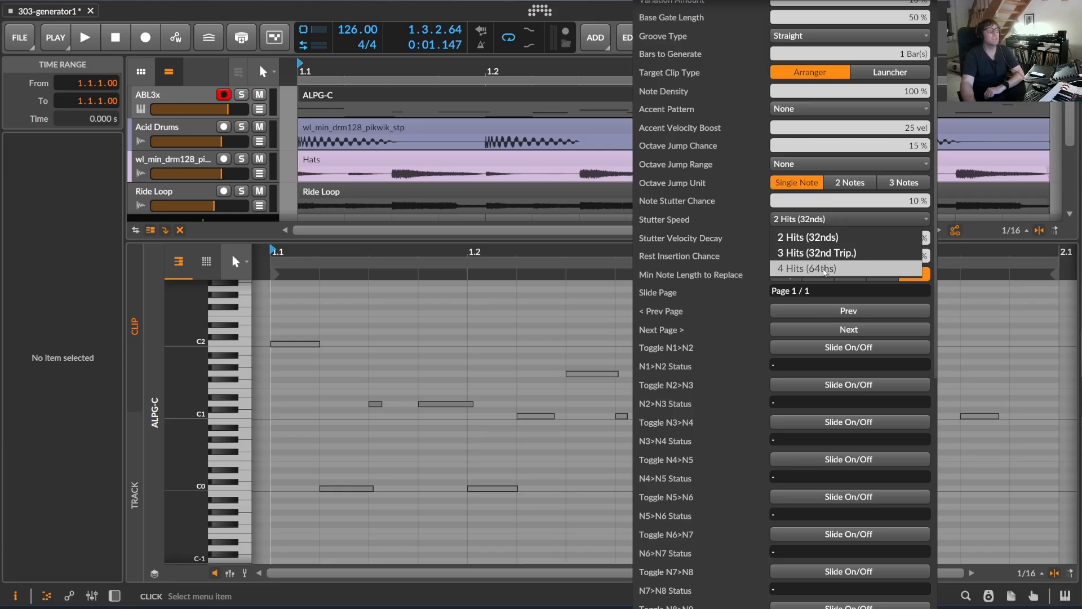
click(833, 241)
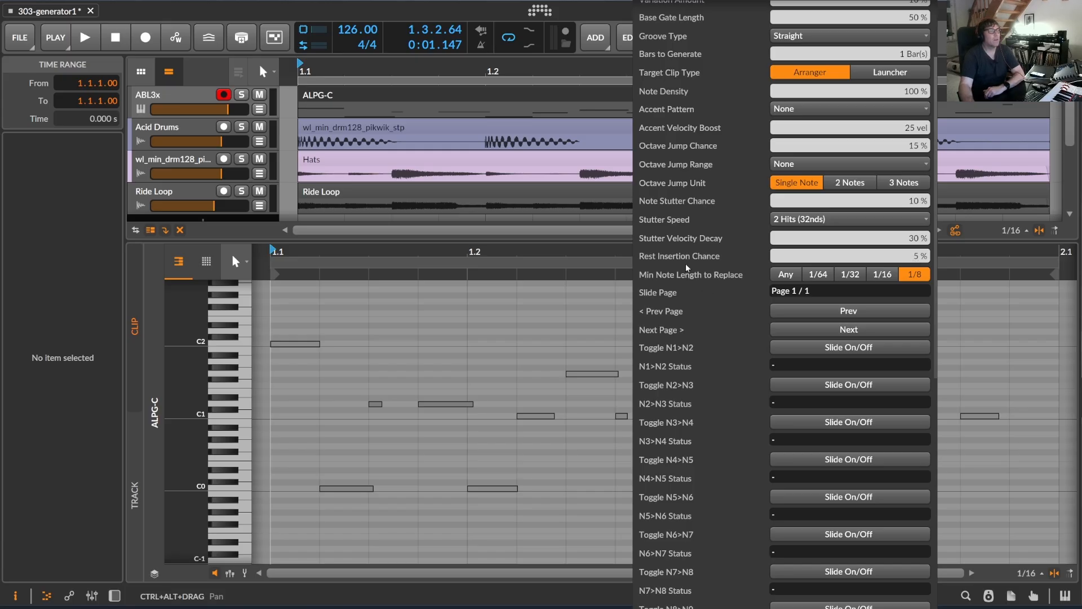
Look through the minimum note length, slide toggle and clip generation controls of the generator, and close its panel.
scroll(813, 260, down, 3)
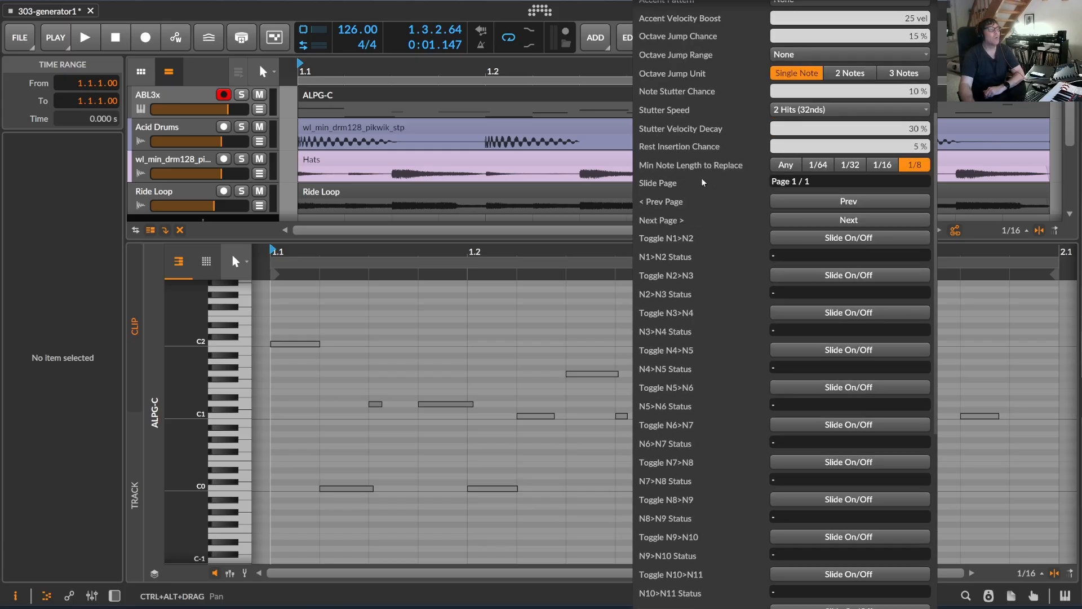
scroll(702, 182, up, 1)
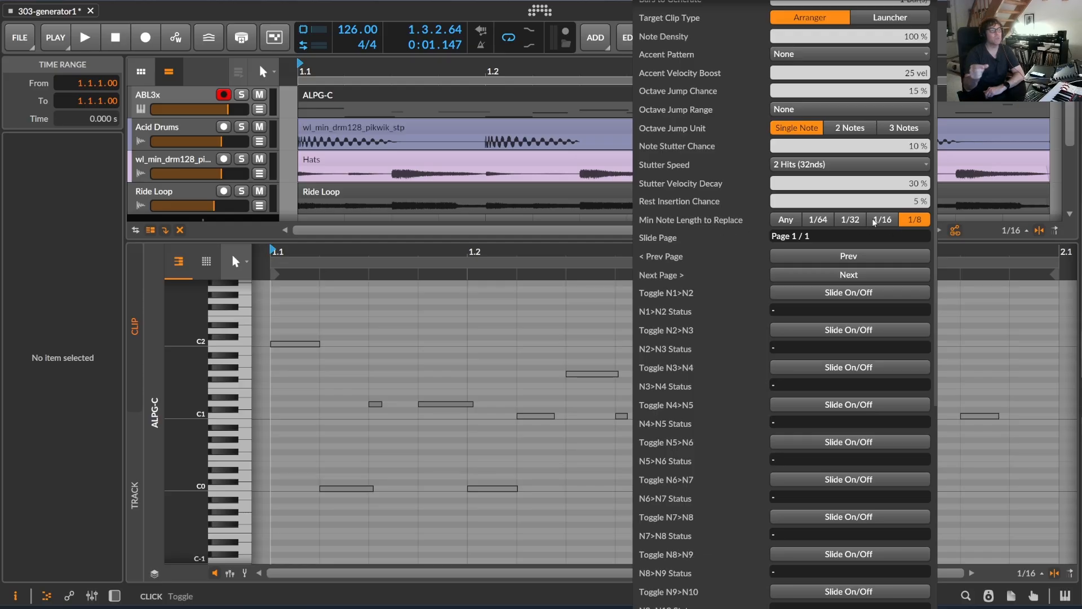
scroll(845, 293, down, 6)
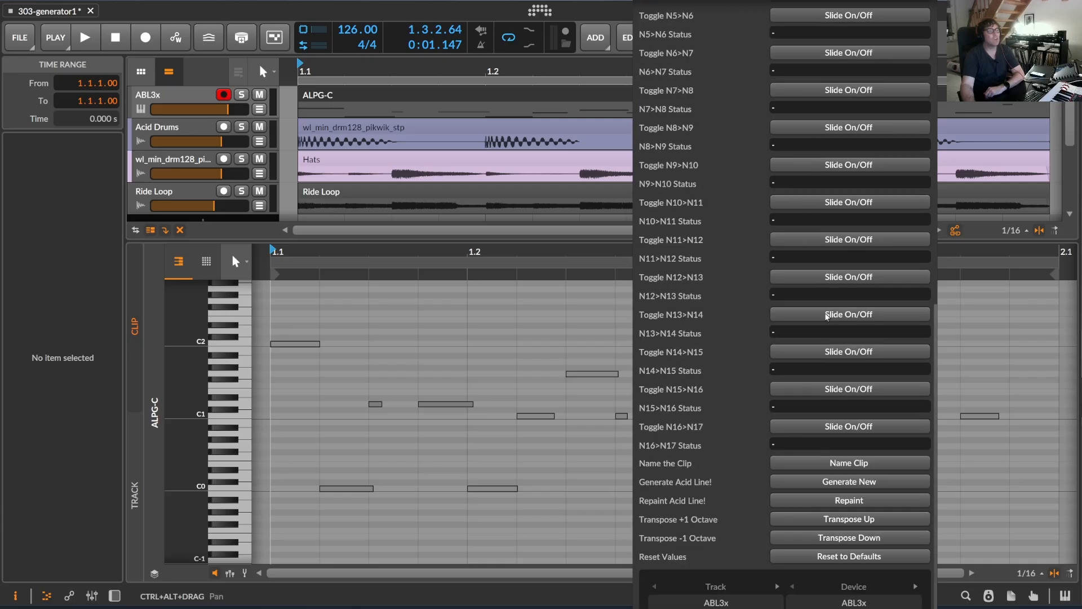
scroll(833, 363, up, 5)
scroll(838, 349, down, 5)
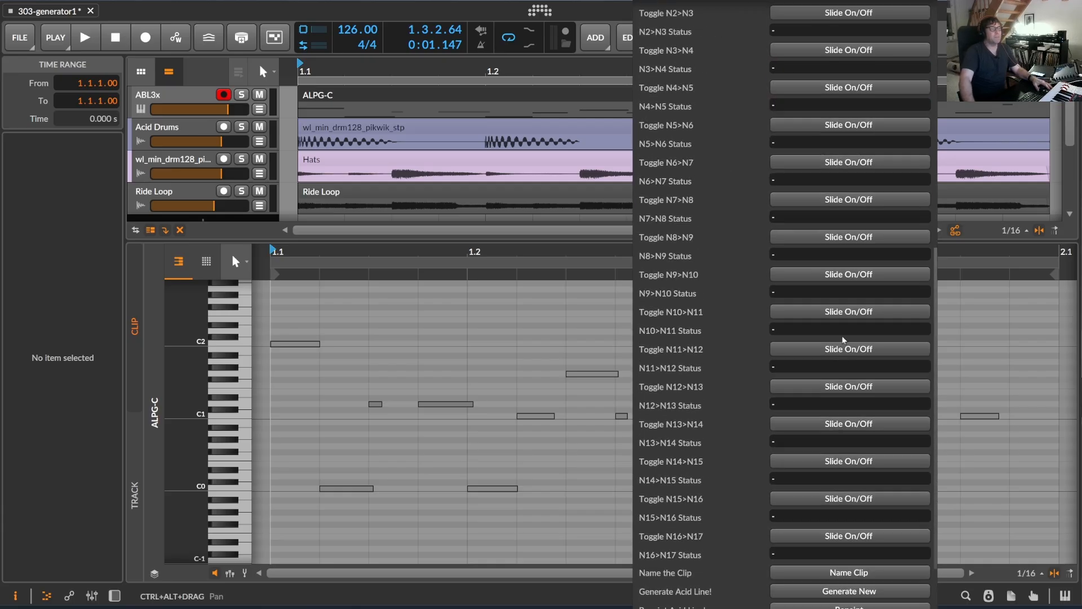
click(118, 38)
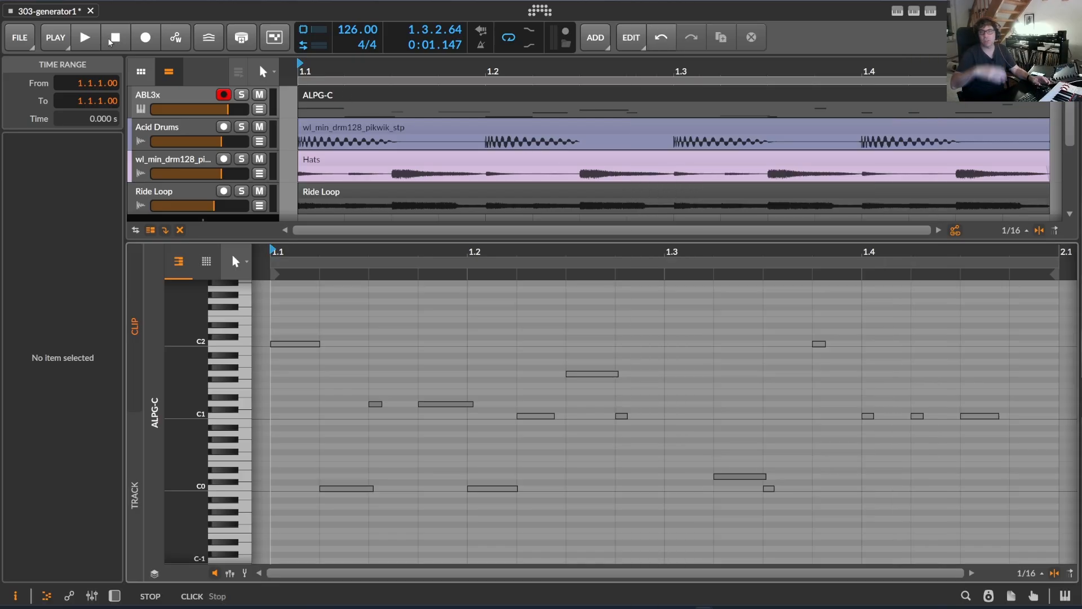
Restart playback from the beginning, and generate a new acid line transposed down one octave.
click(113, 37)
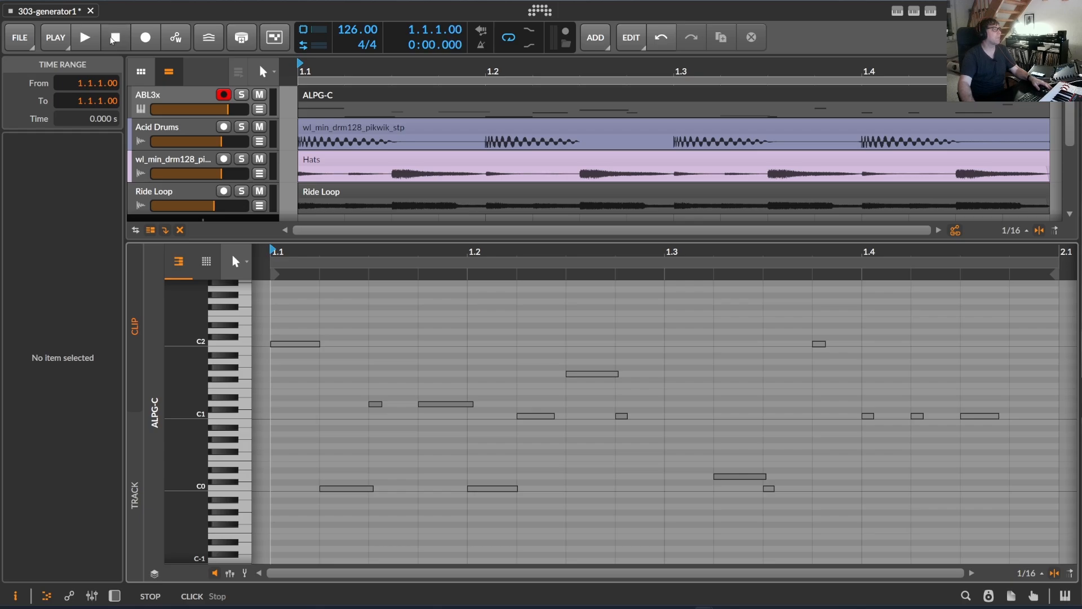
key(space)
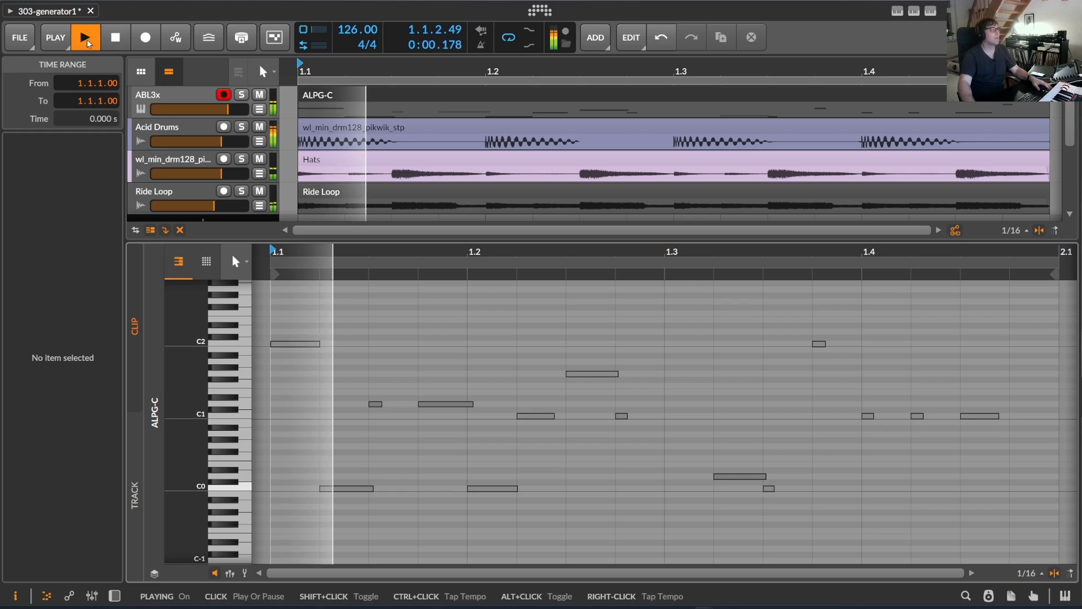
click(931, 10)
scroll(890, 309, down, 10)
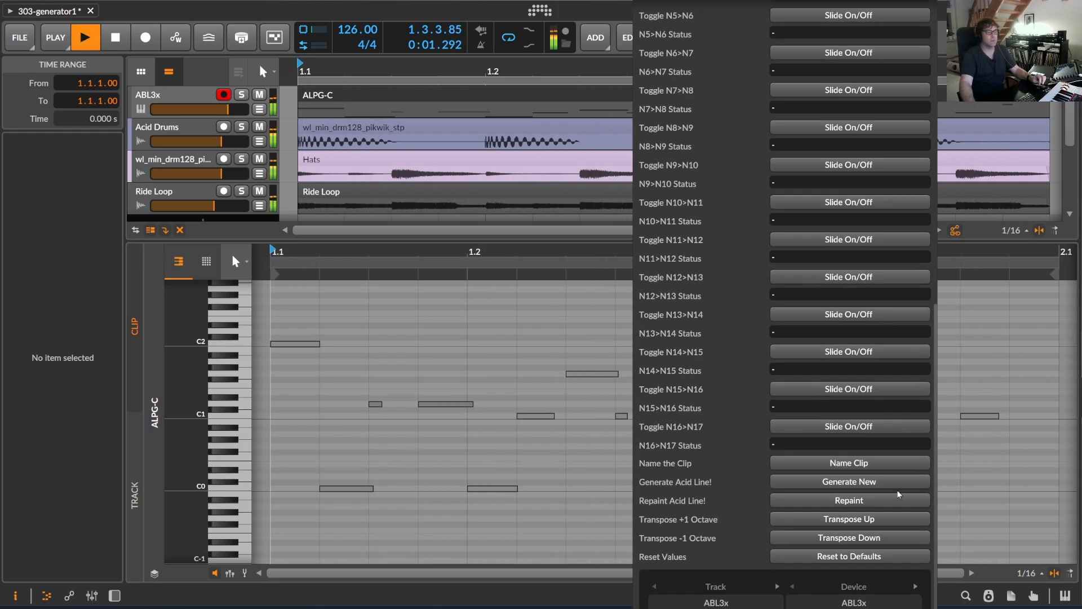
click(861, 482)
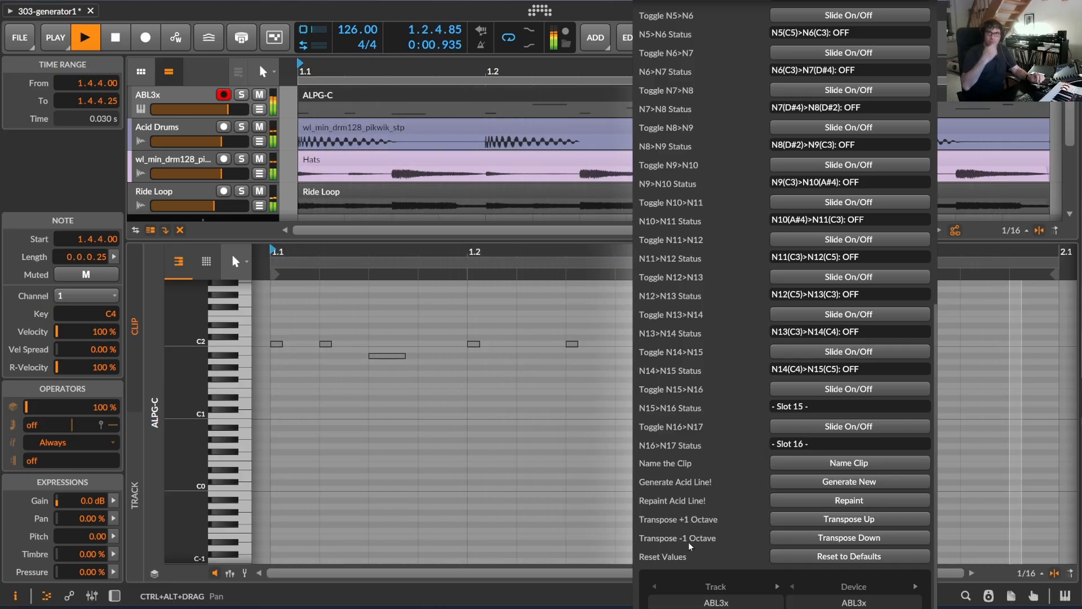
click(871, 539)
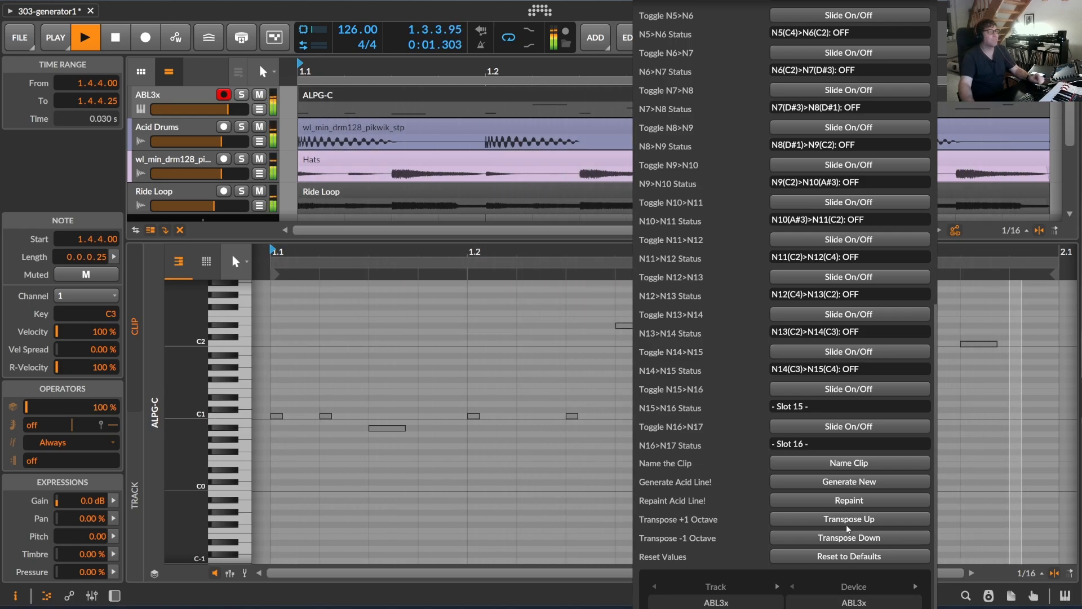
Review the note-to-note slide statuses against the generated notes in the clip editor, and stop playback.
scroll(864, 329, up, 10)
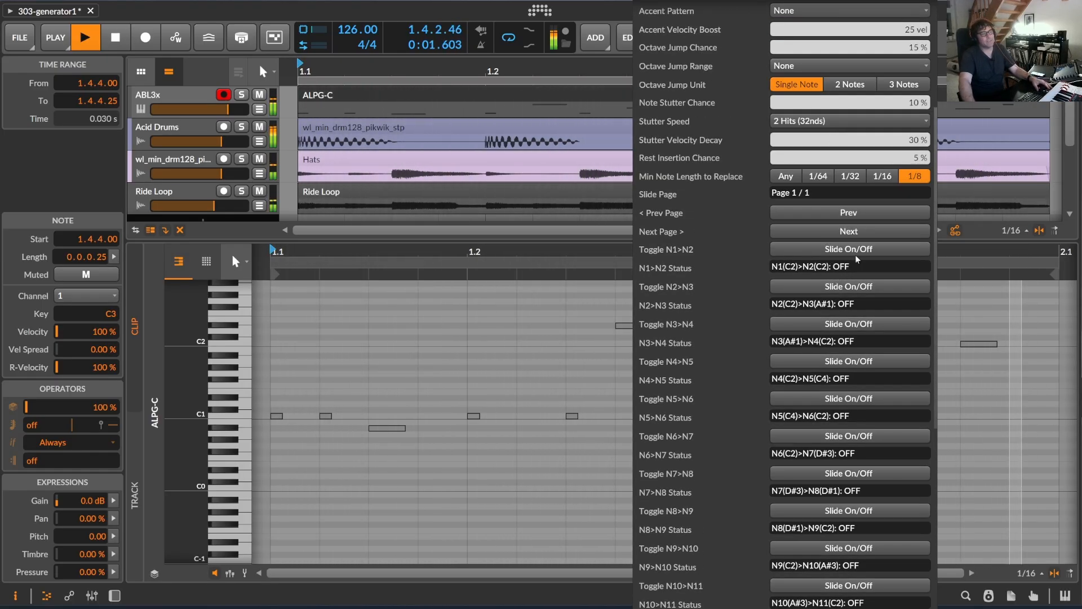
scroll(855, 255, down, 2)
scroll(878, 407, down, 4)
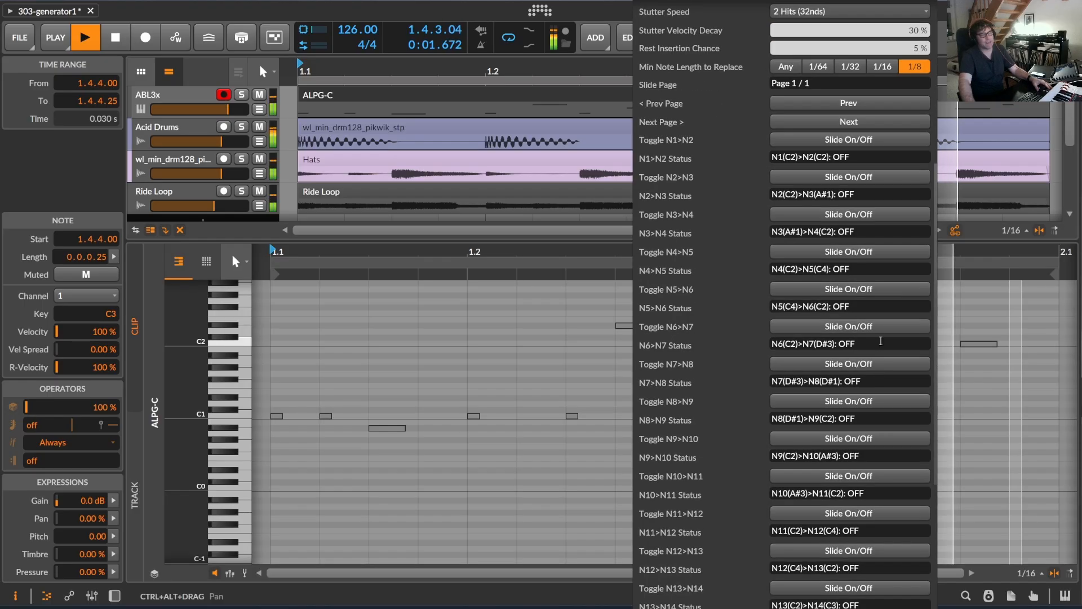
scroll(878, 407, down, 4)
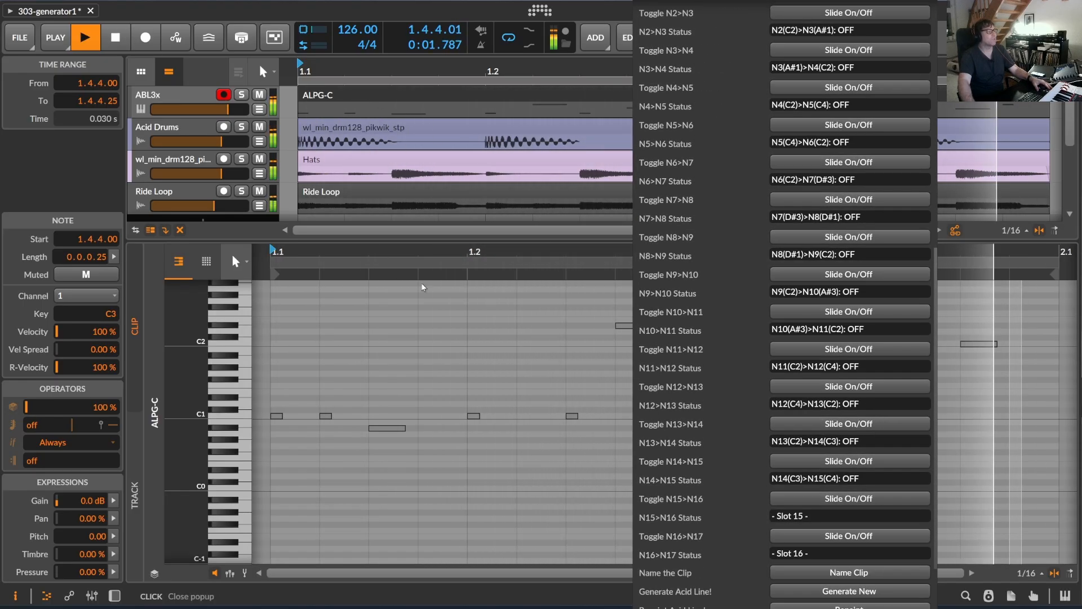
click(418, 93)
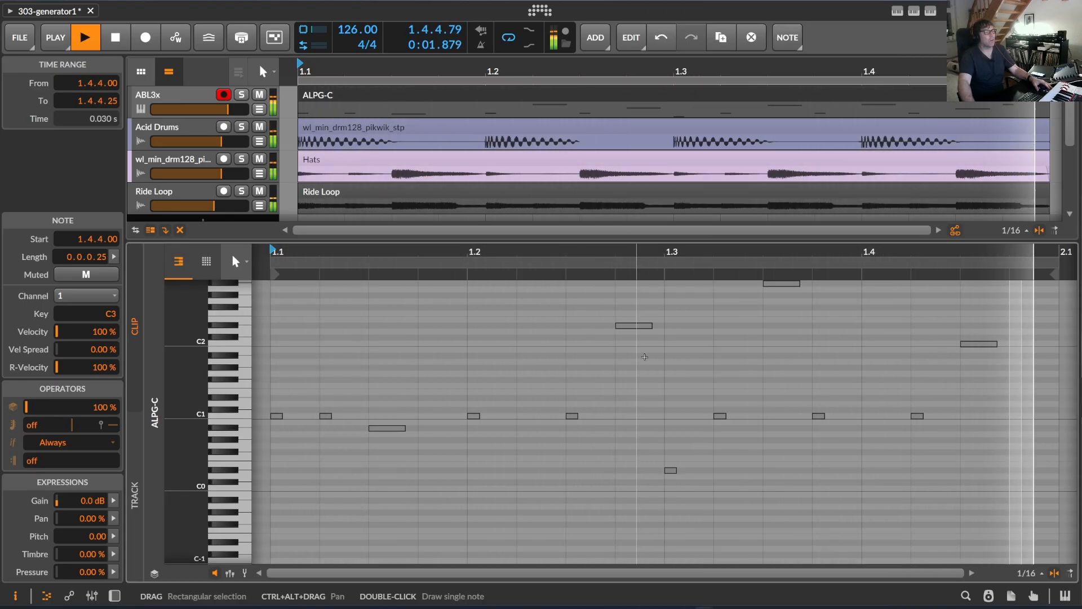
drag(791, 265, 796, 339)
scroll(800, 382, up, 2)
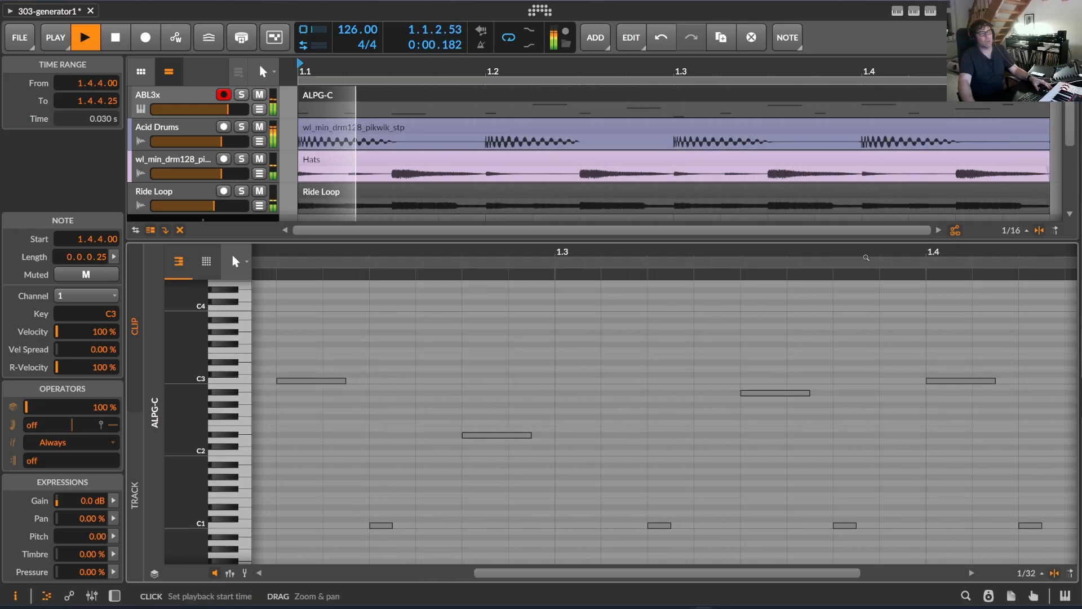
drag(866, 257, 661, 254)
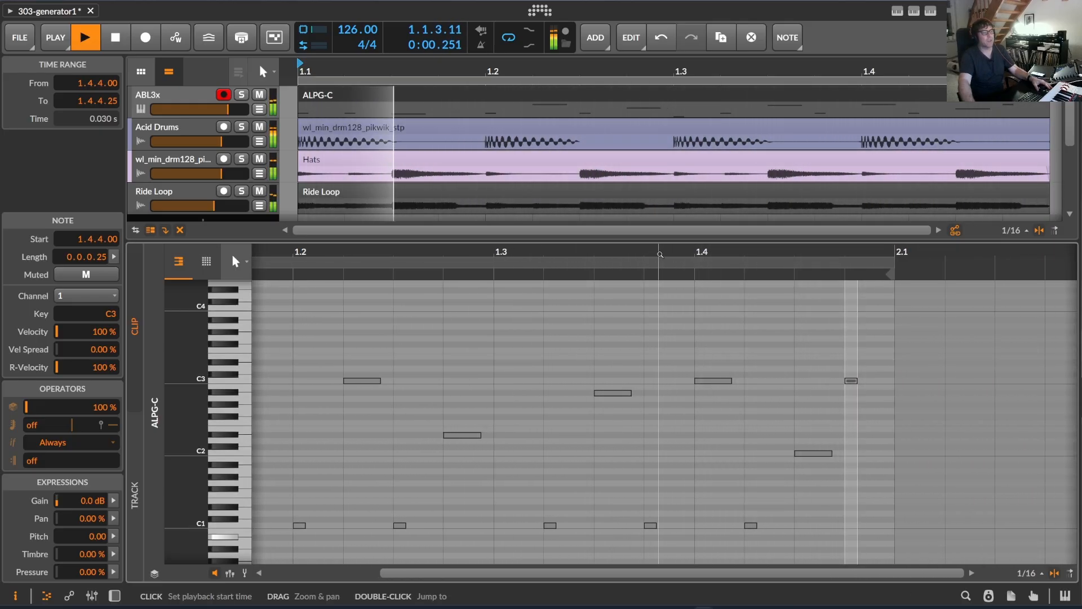
key(space)
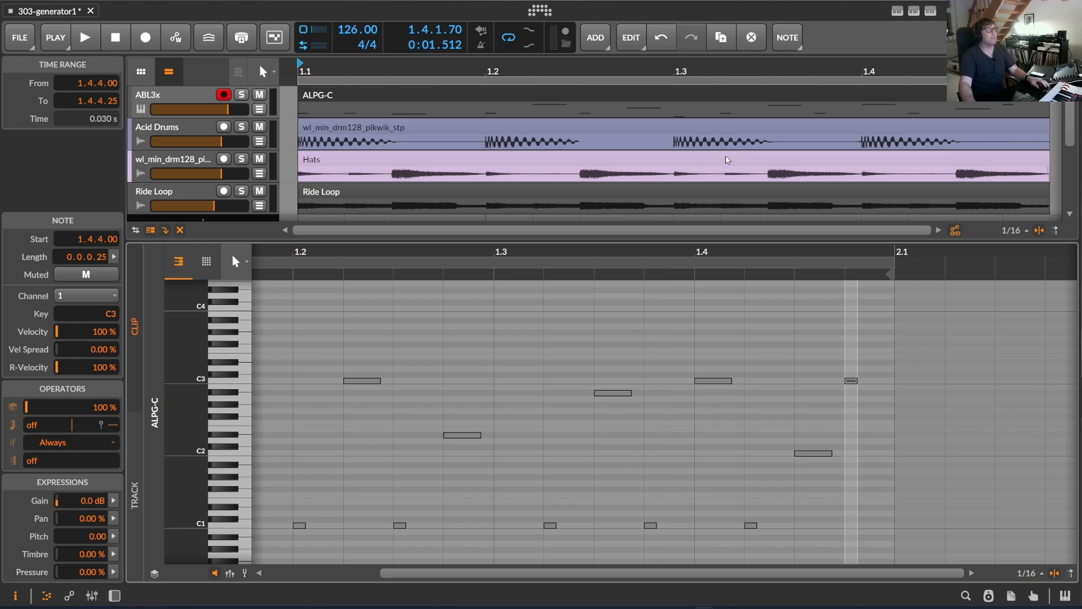
Turn on the slides for N1>N2, N6>N7, N10>N11 and N13>N14 in the AcidLinePatternGenerator settings.
click(930, 11)
scroll(876, 452, down, 5)
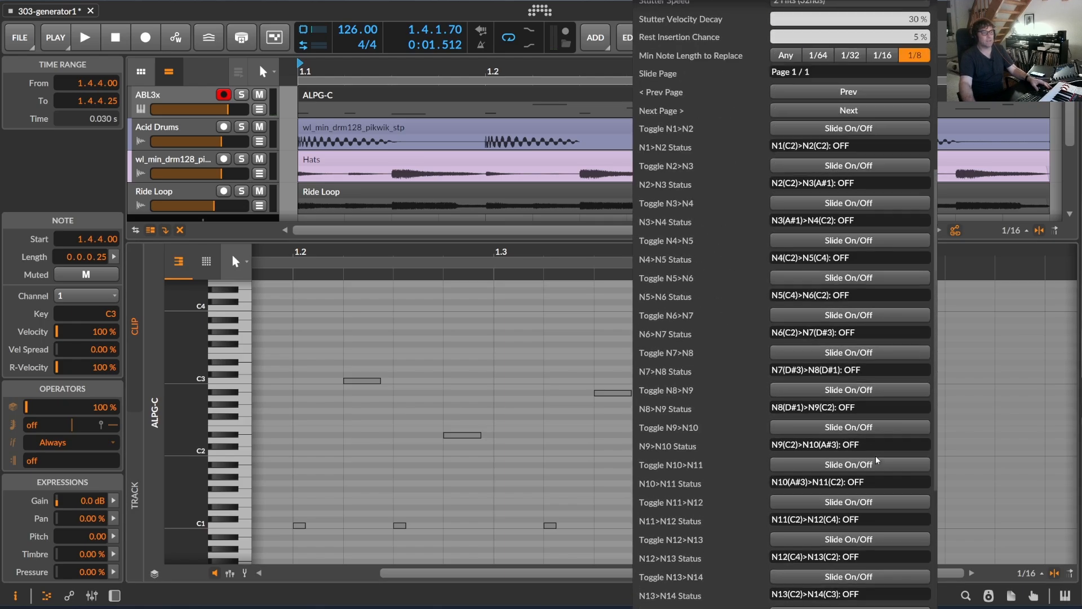
scroll(862, 564, down, 5)
scroll(862, 564, up, 10)
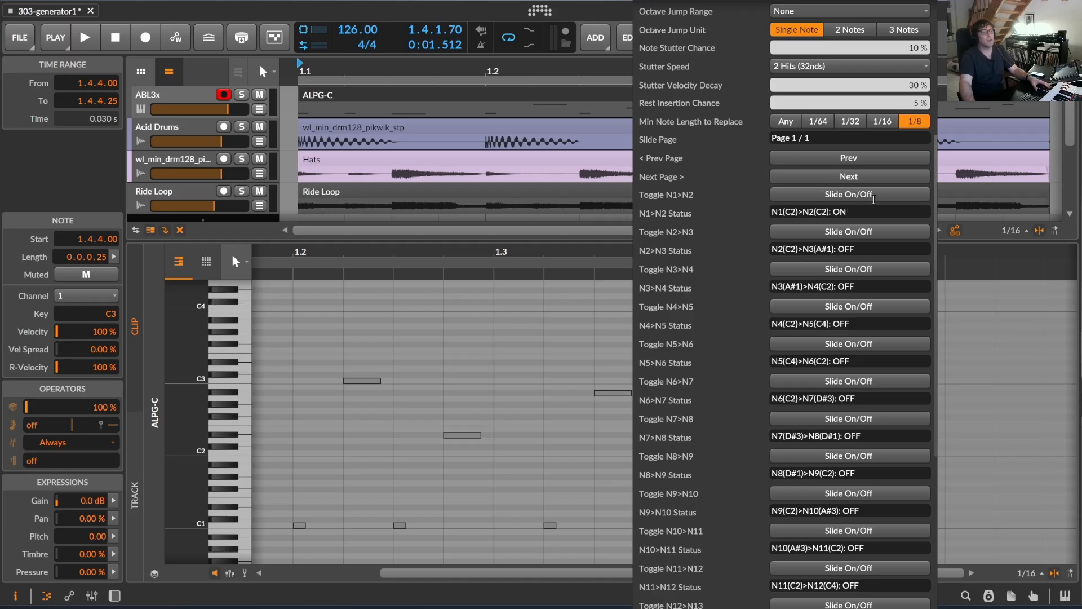
scroll(874, 198, down, 3)
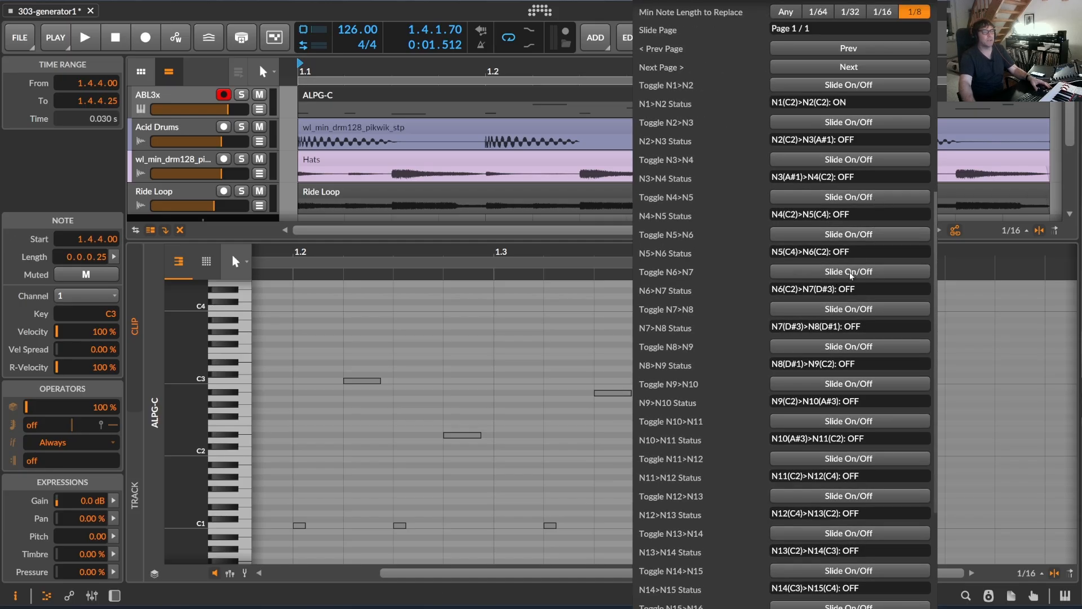
click(850, 272)
scroll(853, 288, down, 3)
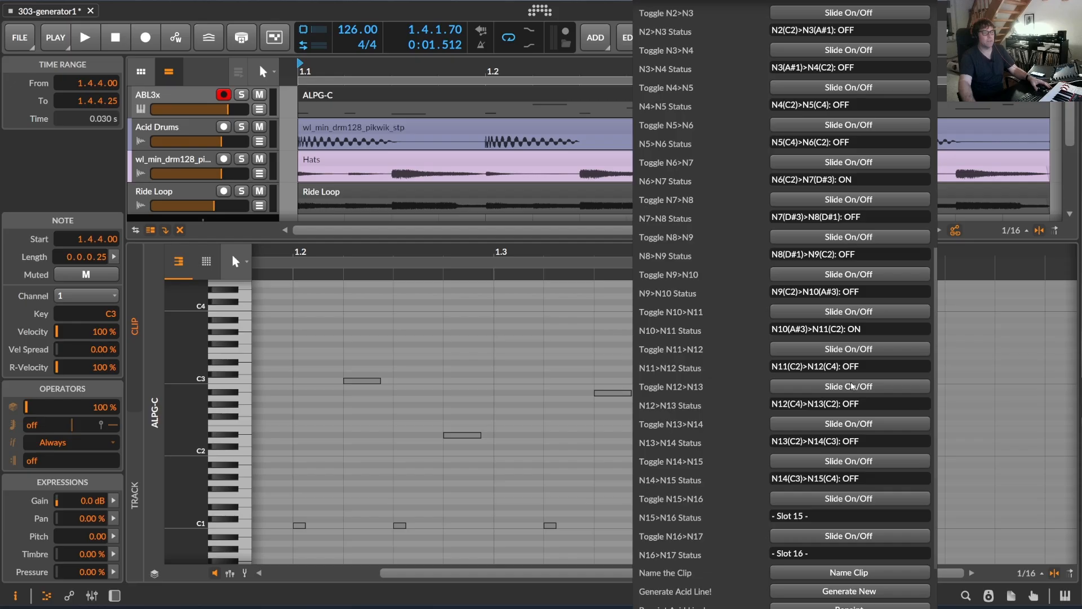
click(847, 424)
scroll(858, 421, down, 3)
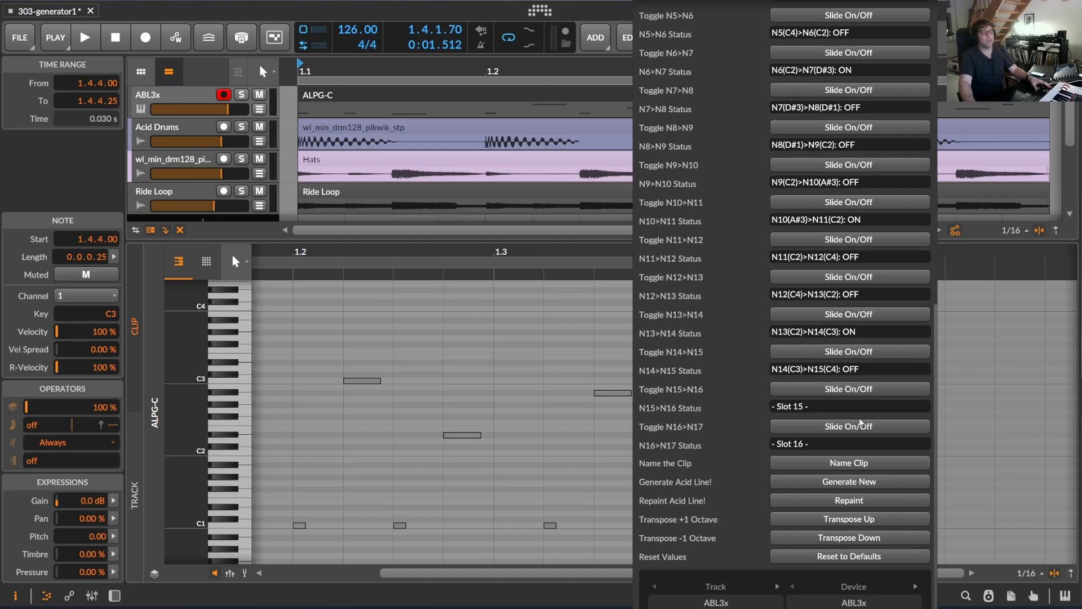
Repaint the acid line with the chosen slides and start playback.
click(848, 500)
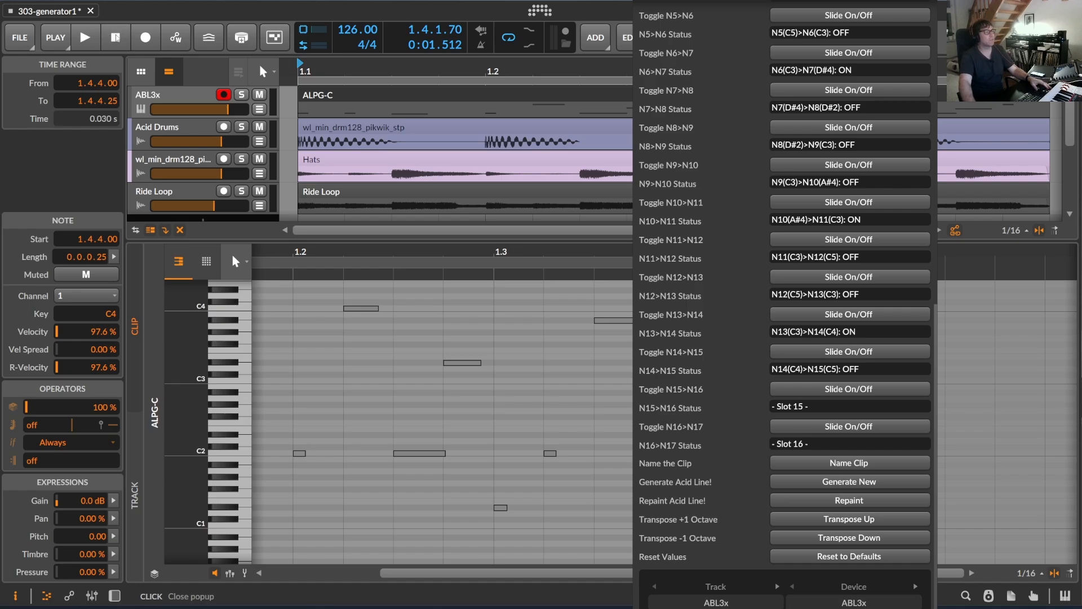
click(83, 38)
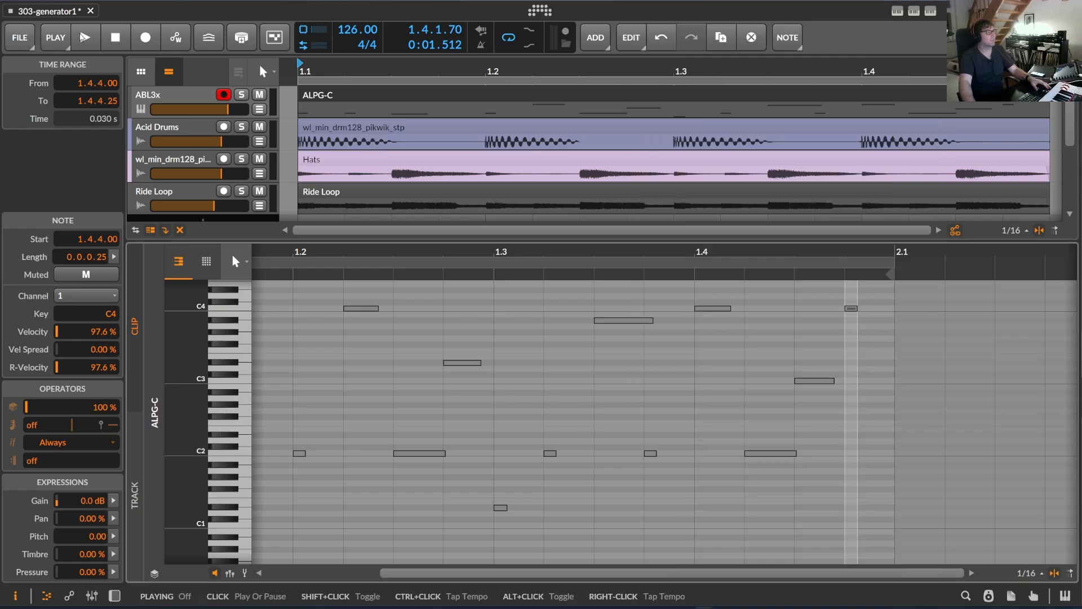
click(83, 38)
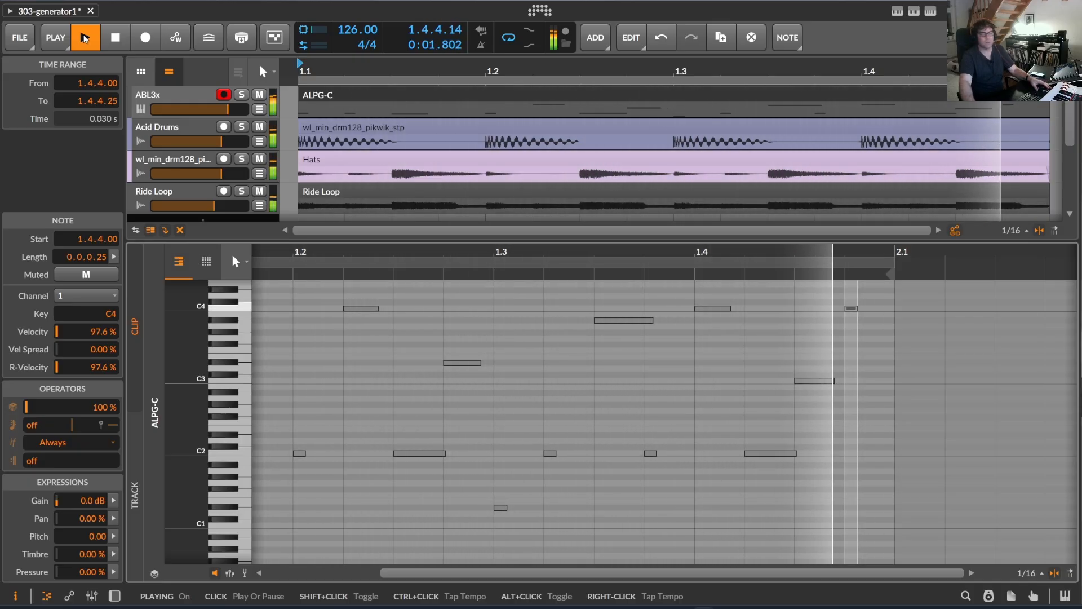
Transpose the repainted acid line down one octave and view its notes in the clip editor.
click(914, 12)
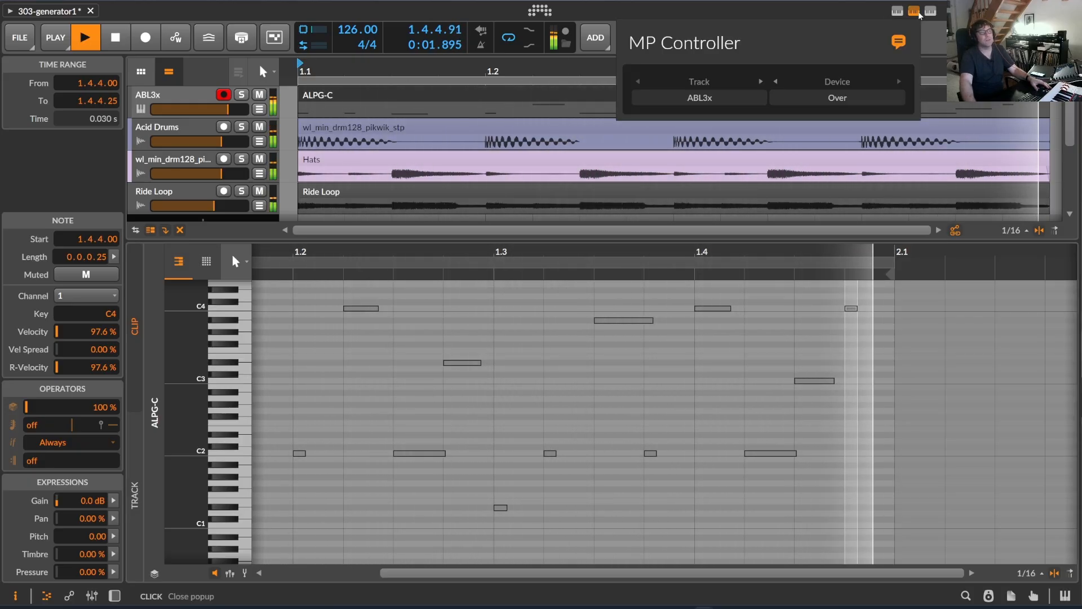
click(930, 11)
click(931, 11)
scroll(730, 530, down, 10)
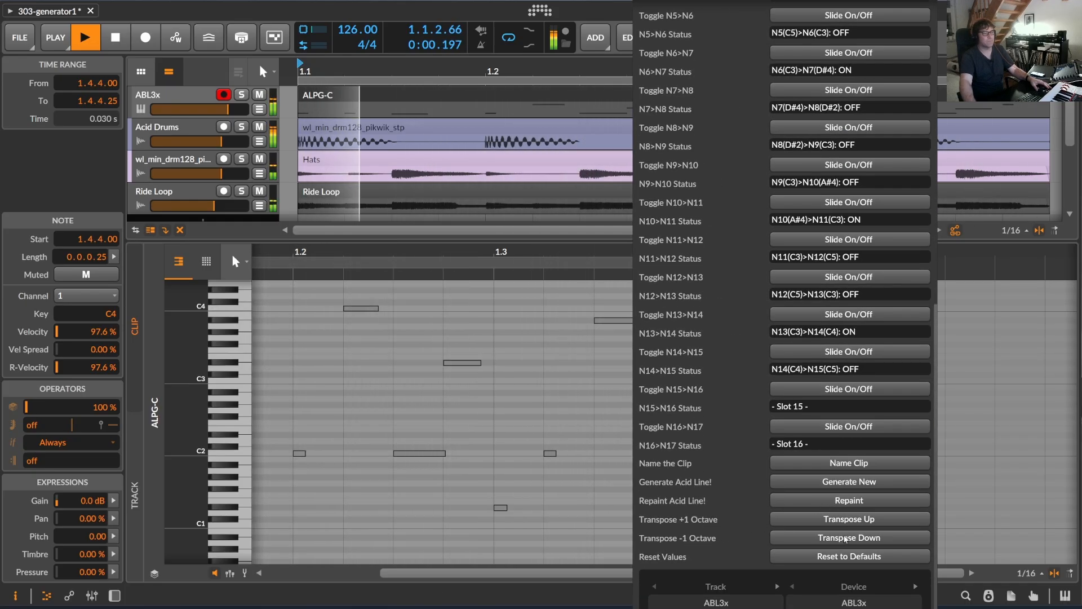
click(817, 537)
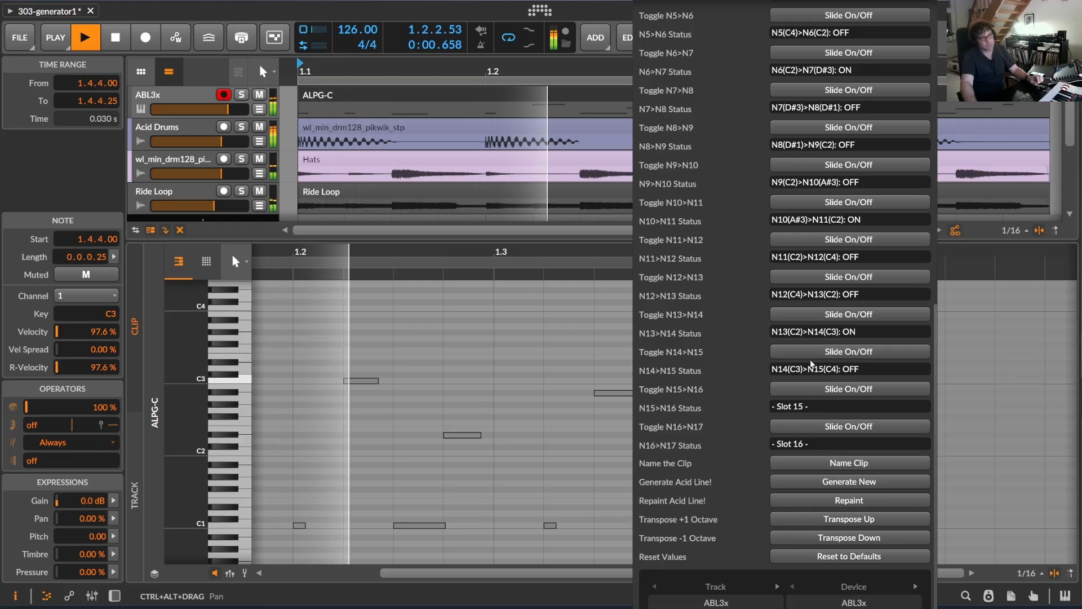
click(447, 252)
mouse_move(445, 253)
mouse_down()
mouse_move(444, 372)
mouse_move(451, 257)
mouse_up()
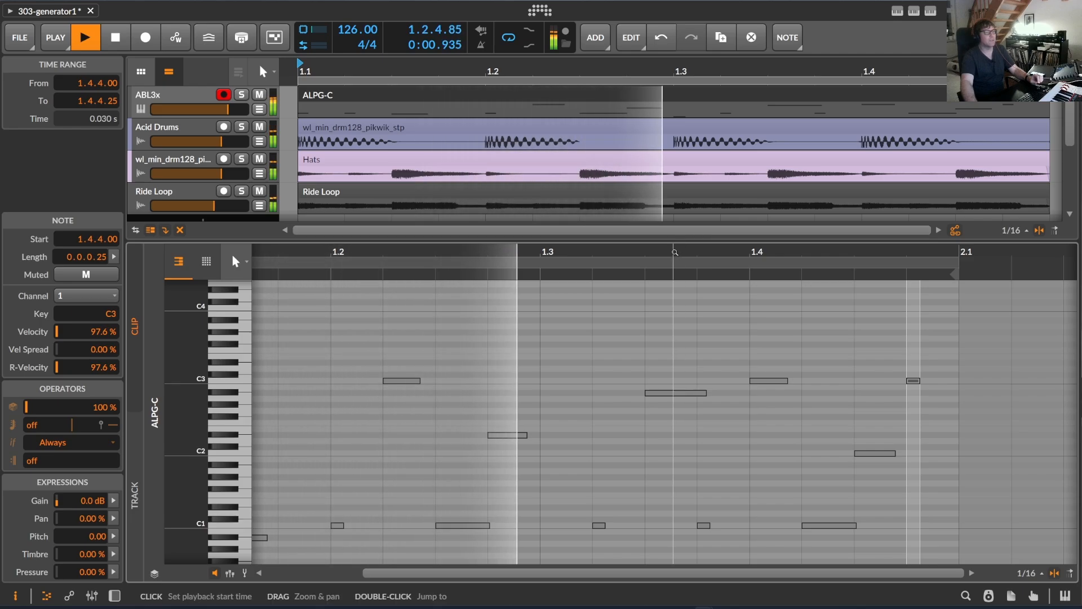
drag(667, 256, 545, 247)
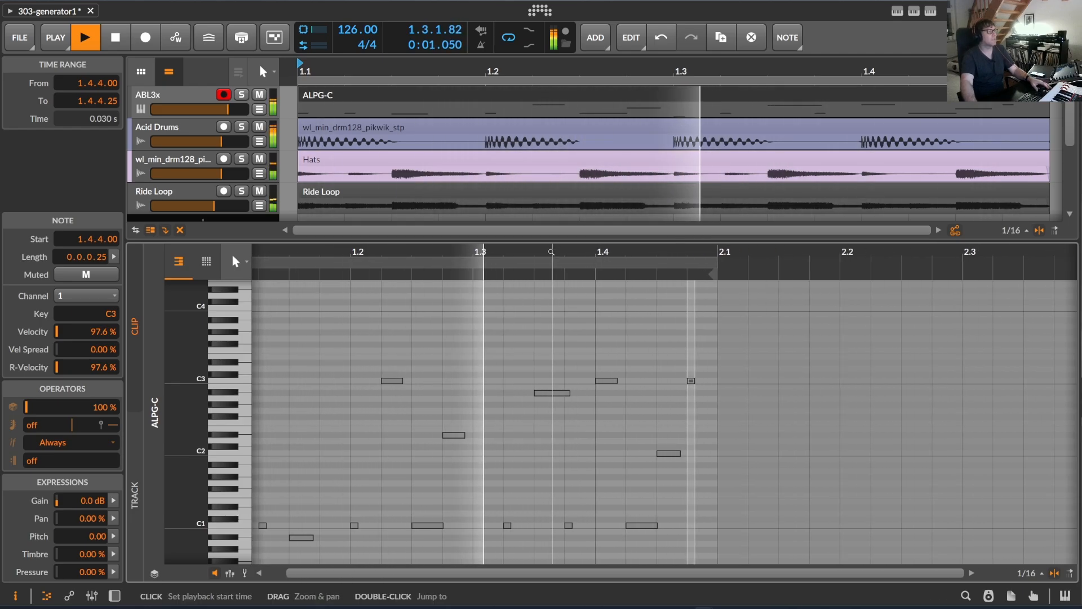
Open the ABL3x synth window from the device chain, bring its cutoff frequency to 0.0%, and stop playback.
key(d)
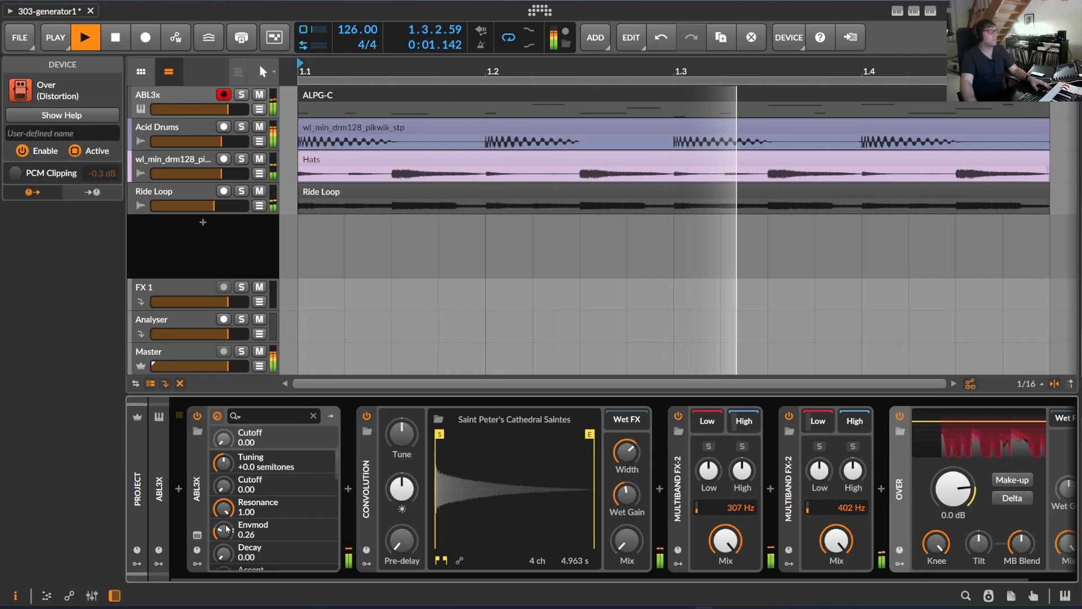
click(217, 415)
drag(349, 430, 358, 473)
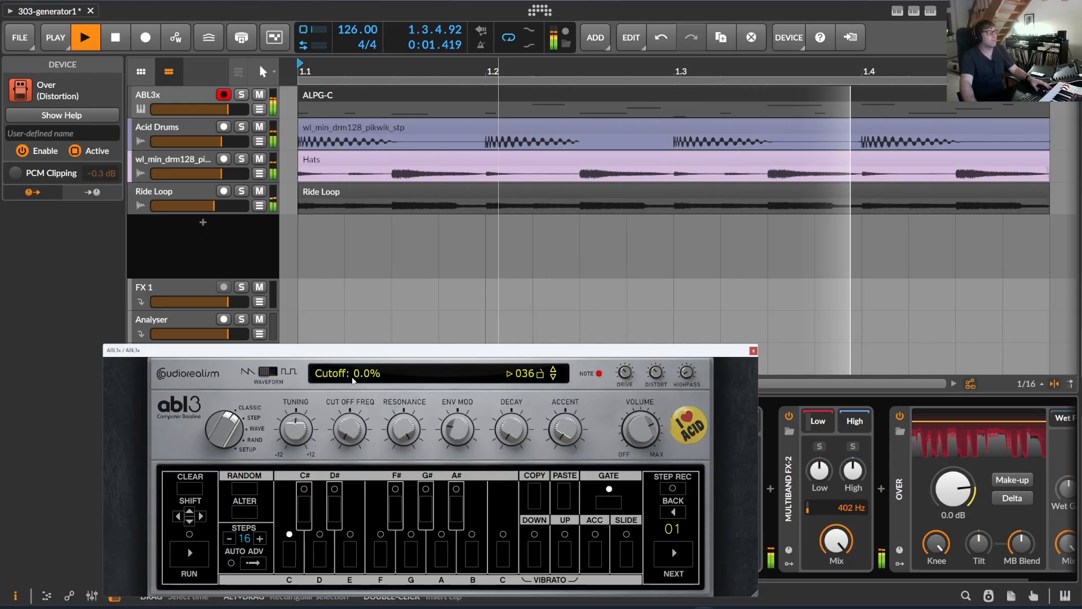
drag(344, 350, 373, 296)
key(space)
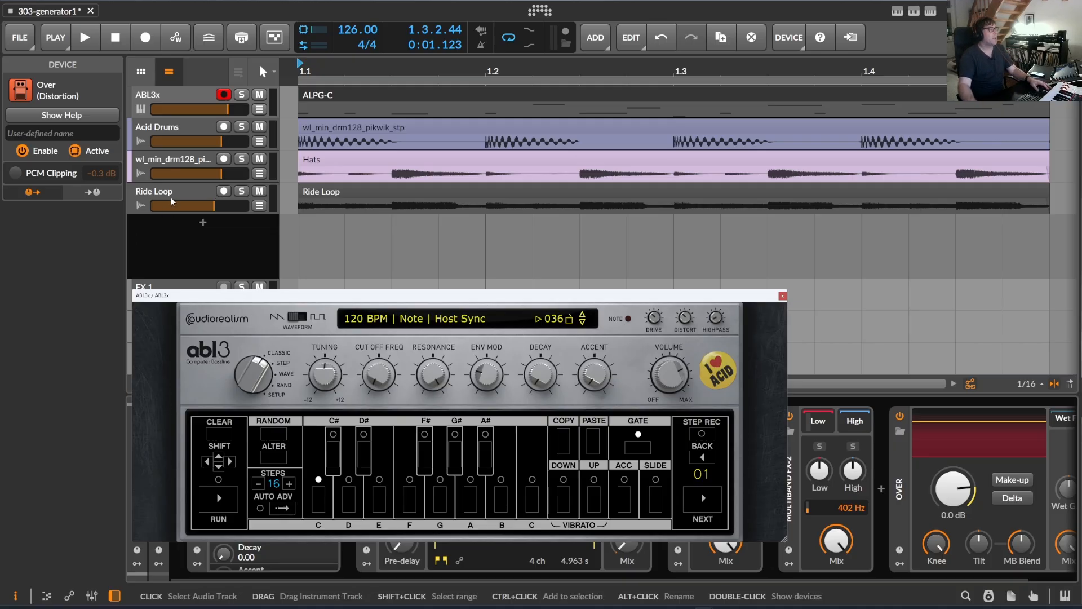
Turn off the N1>N2 and N13>N14 slides, turn on N8>N9 and N9>N10 in AcidLinePatternGenerator, and repaint the acid line.
click(914, 11)
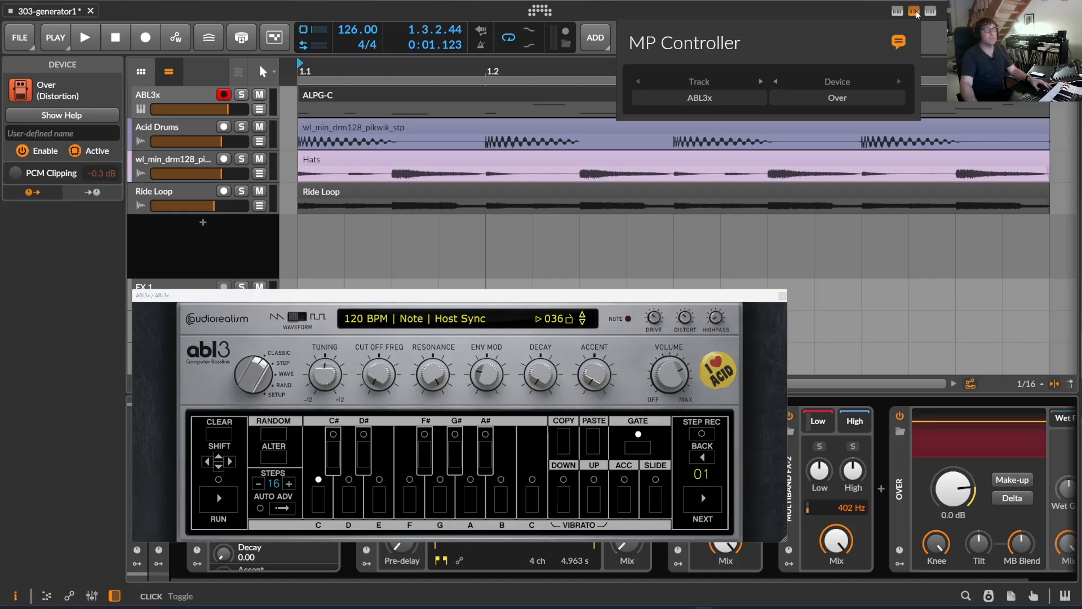
click(931, 11)
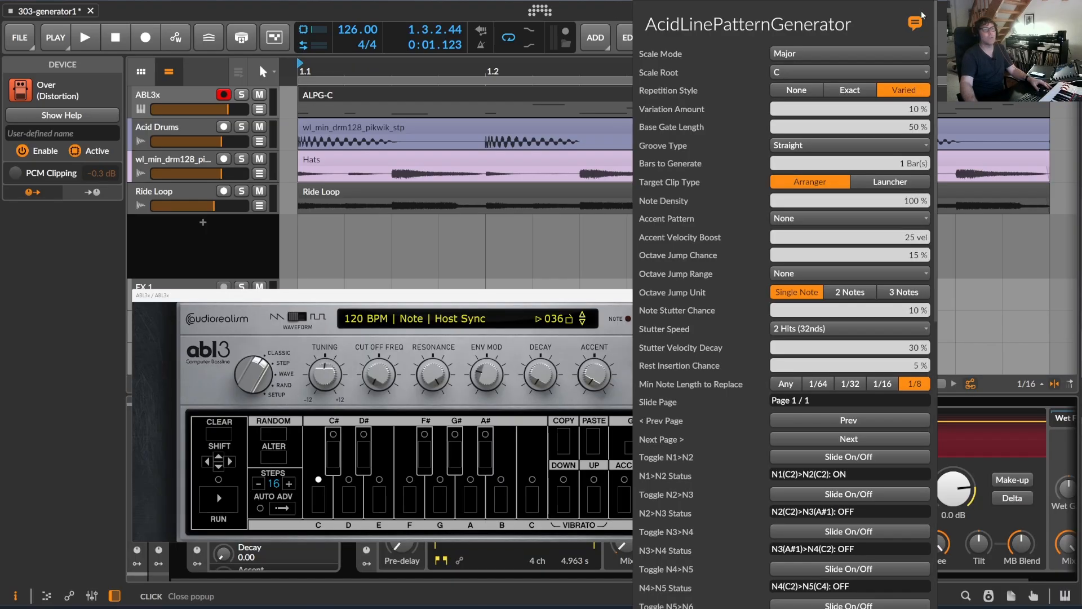
scroll(852, 331, down, 10)
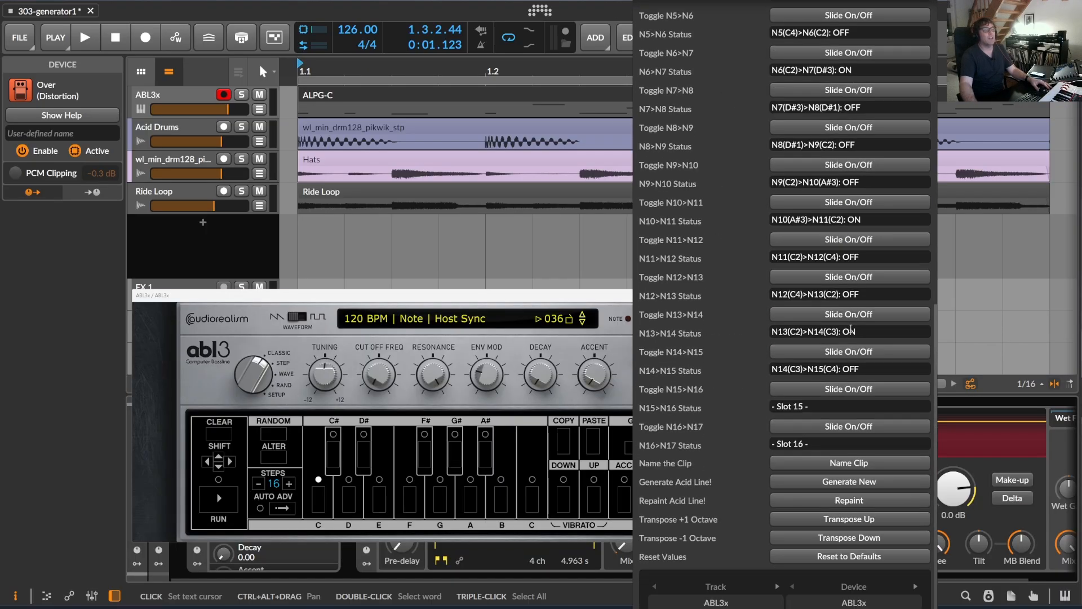
scroll(851, 320, up, 1)
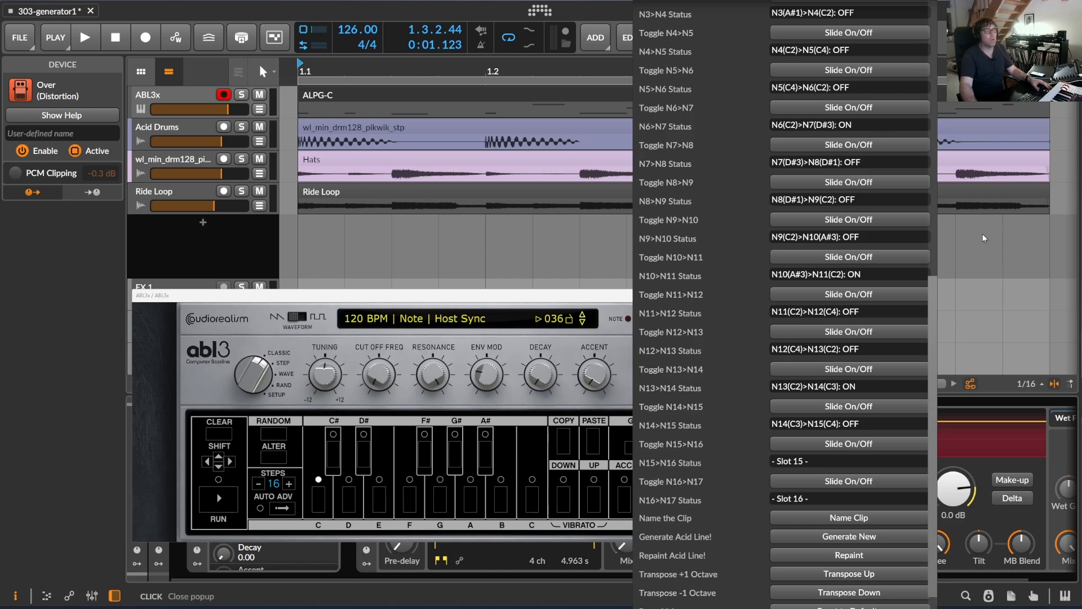
scroll(849, 229, up, 3)
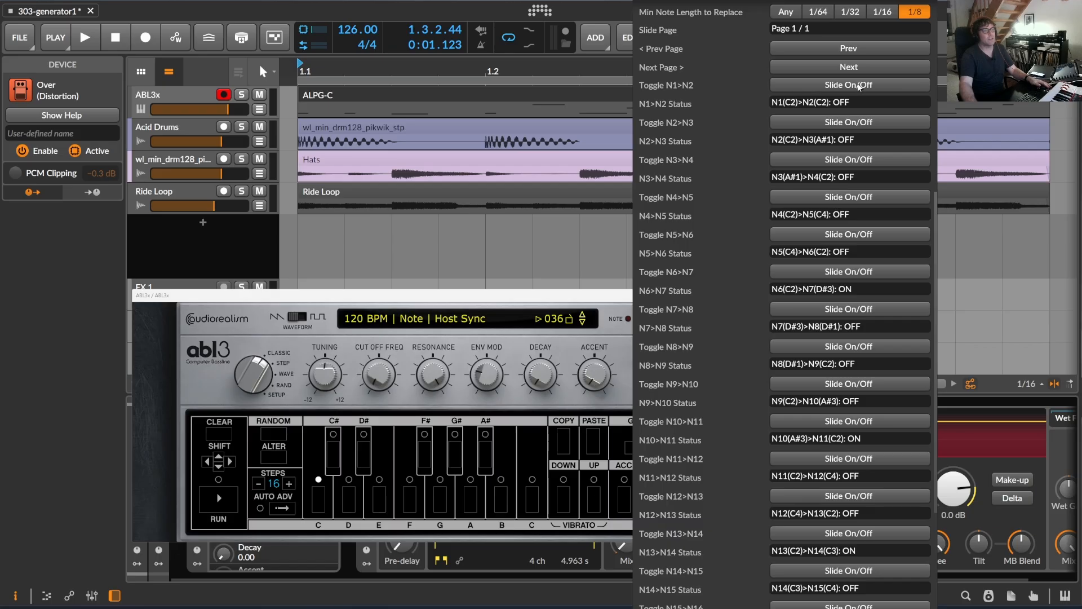
scroll(849, 222, down, 4)
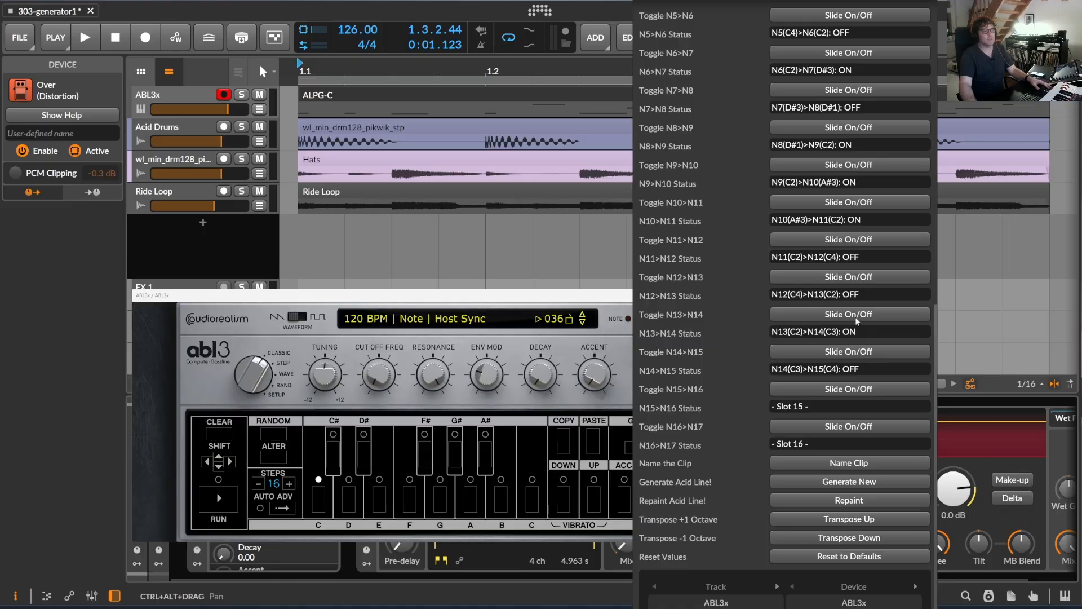
Start playback of the repainted acid line and close the ABL3x synth window.
click(86, 41)
click(86, 41)
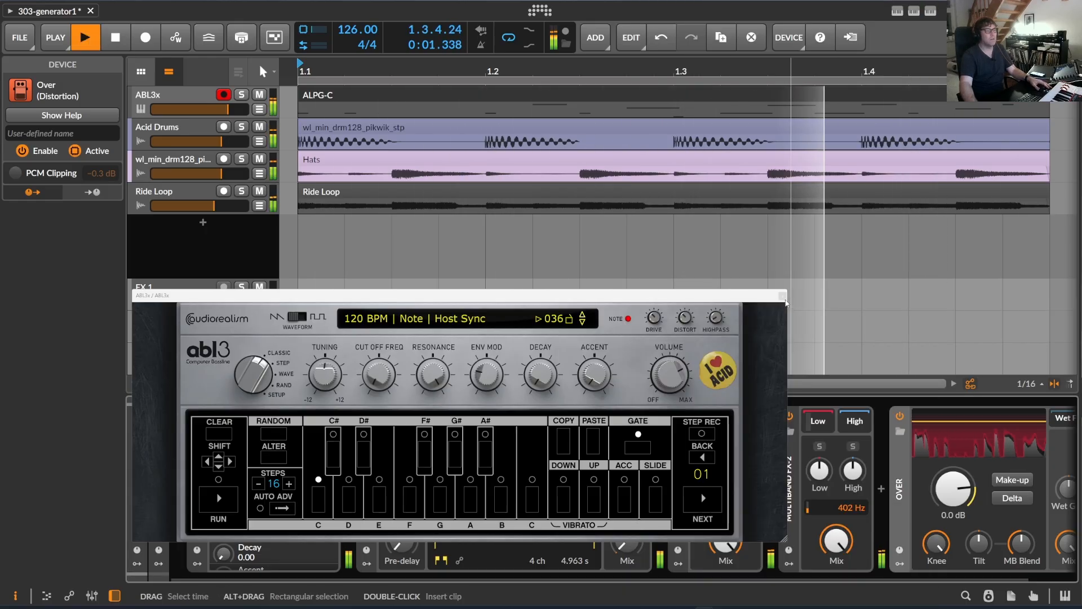
click(784, 297)
Transpose the acid line down two octaves while it plays and stop playback.
click(929, 13)
scroll(845, 394, down, 10)
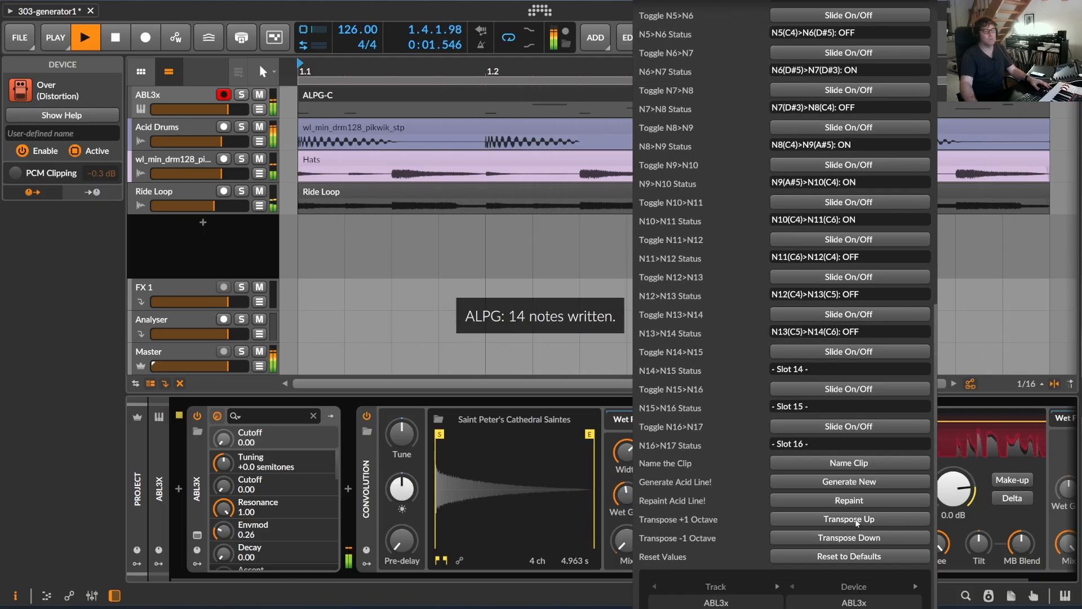
click(854, 539)
click(854, 539)
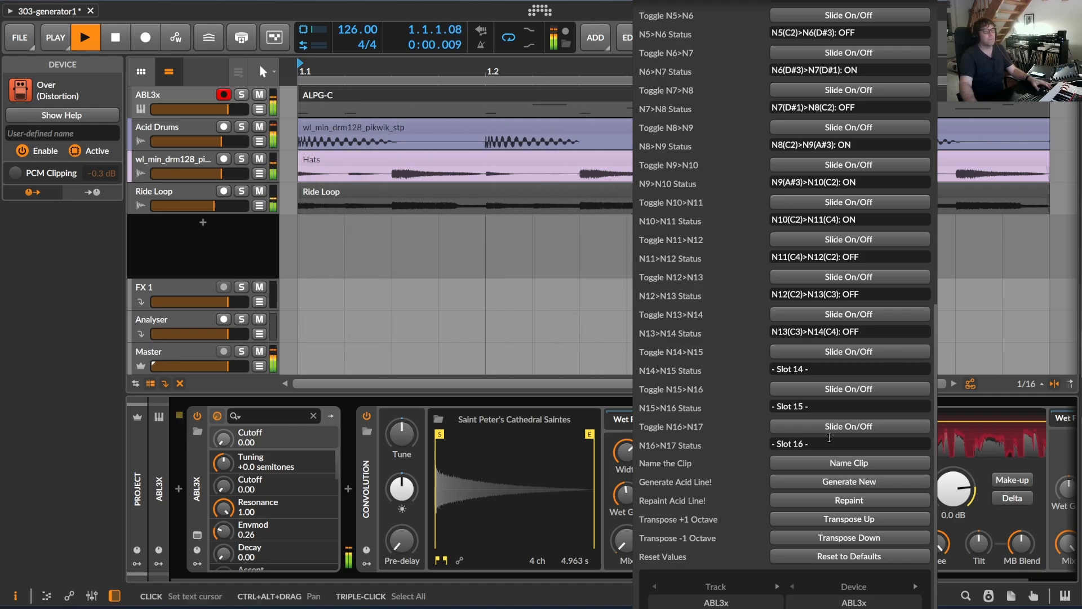
click(530, 281)
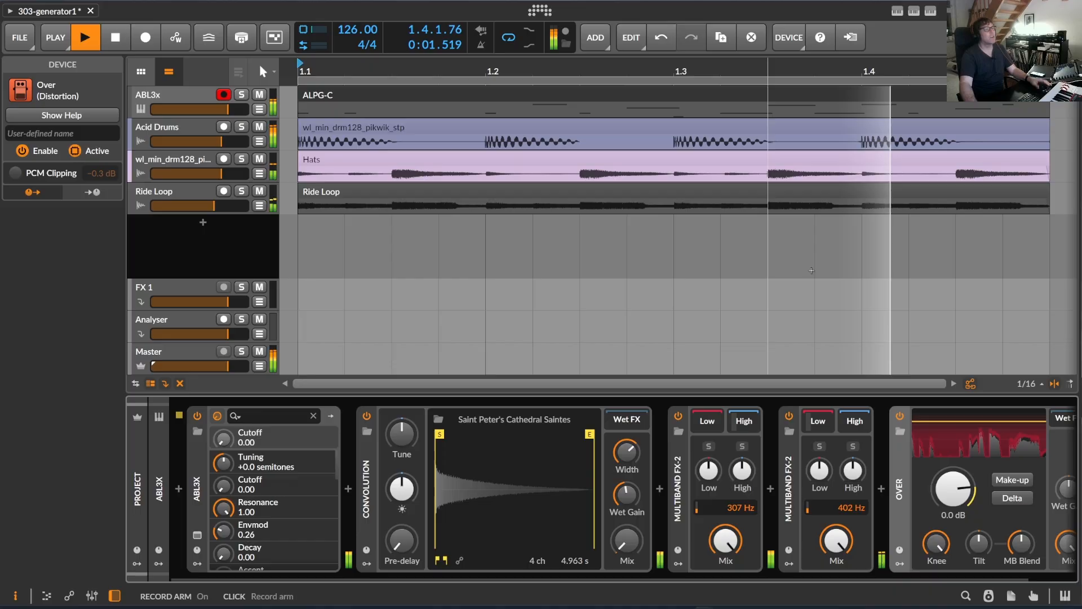
click(115, 37)
Set the Scale Root to F in the AcidLinePatternGenerator settings and start playback.
click(931, 13)
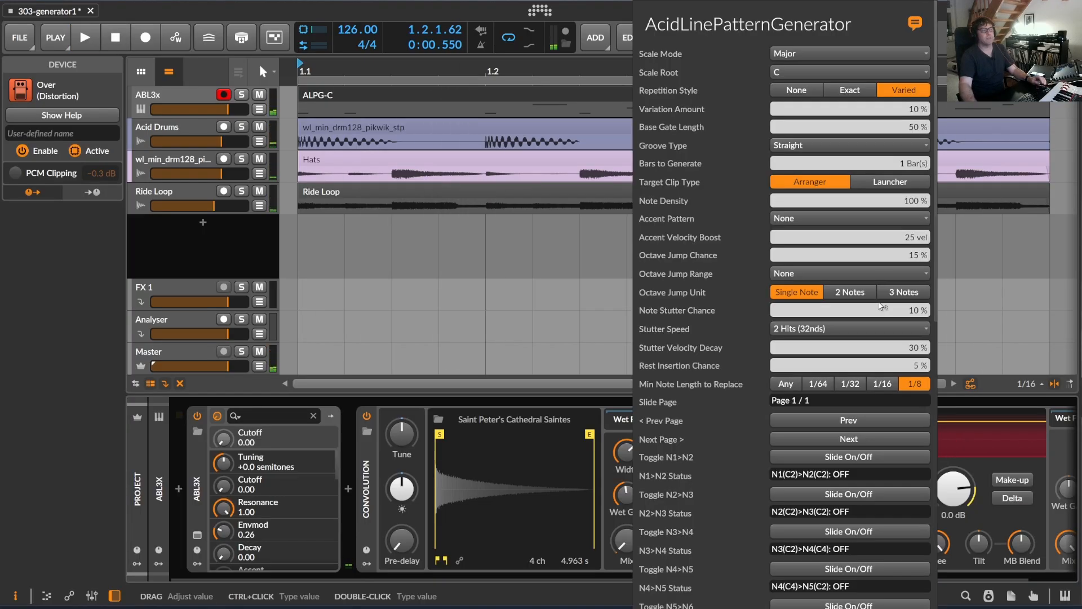
scroll(880, 305, down, 8)
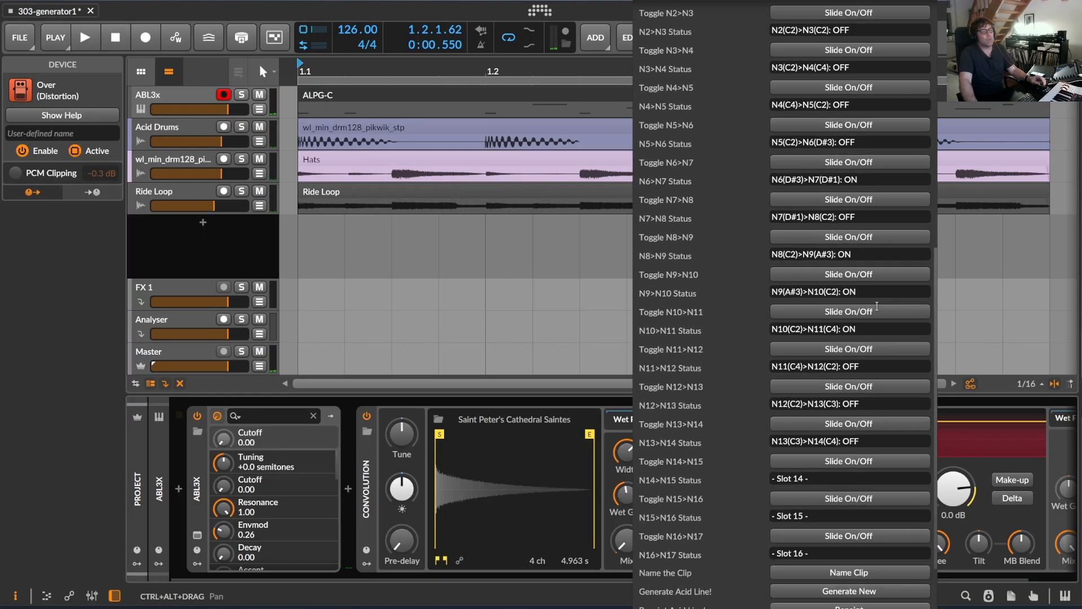
scroll(877, 306, up, 6)
scroll(877, 305, up, 3)
scroll(880, 309, up, 1)
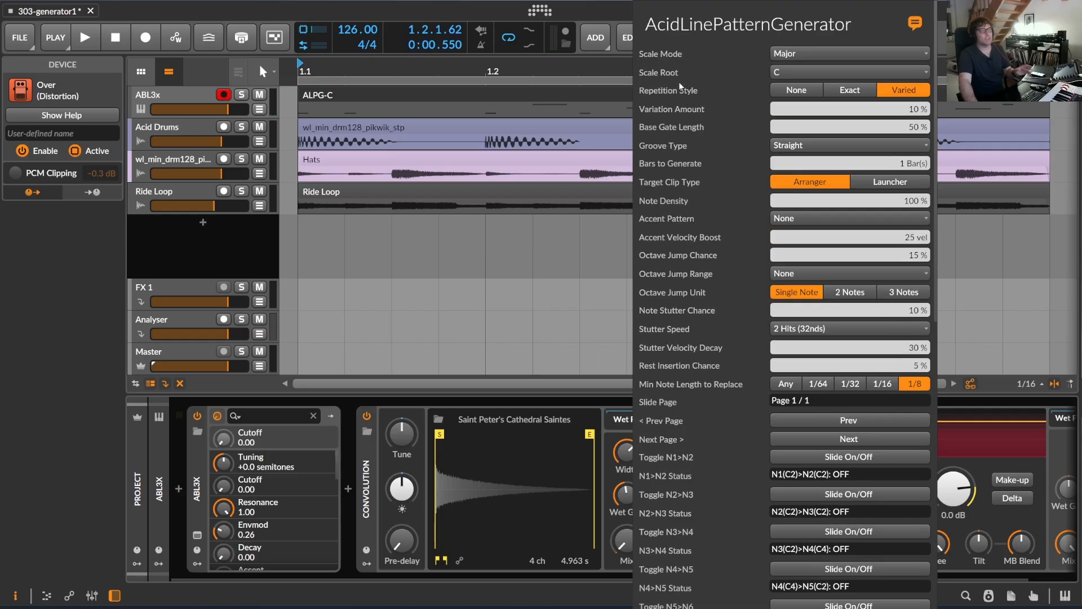
click(793, 72)
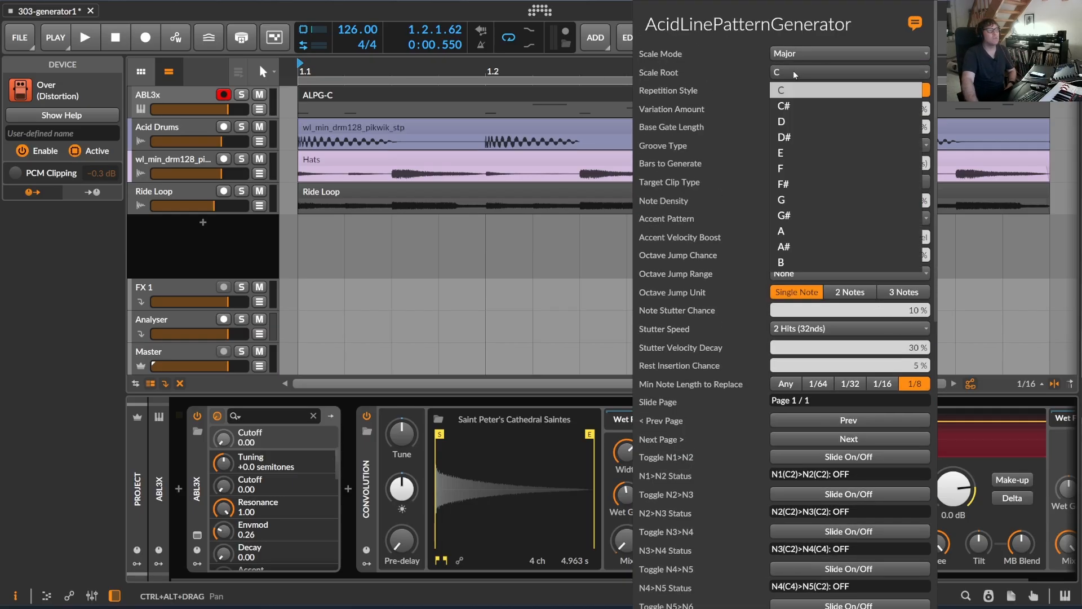
click(791, 168)
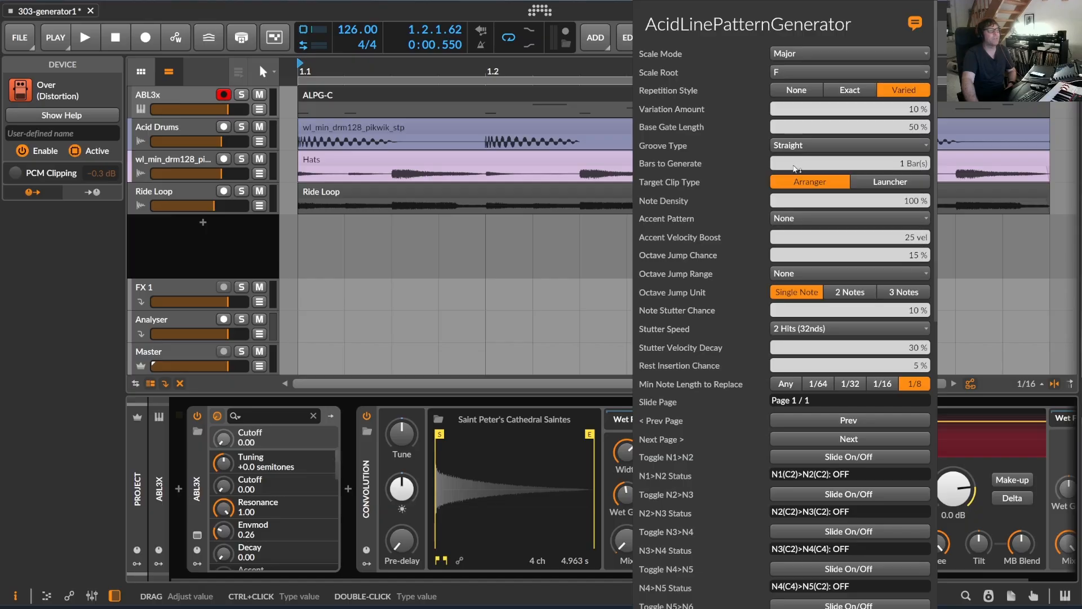
key(space)
Repaint the acid line in the new root and transpose it down one octave.
click(914, 10)
click(930, 11)
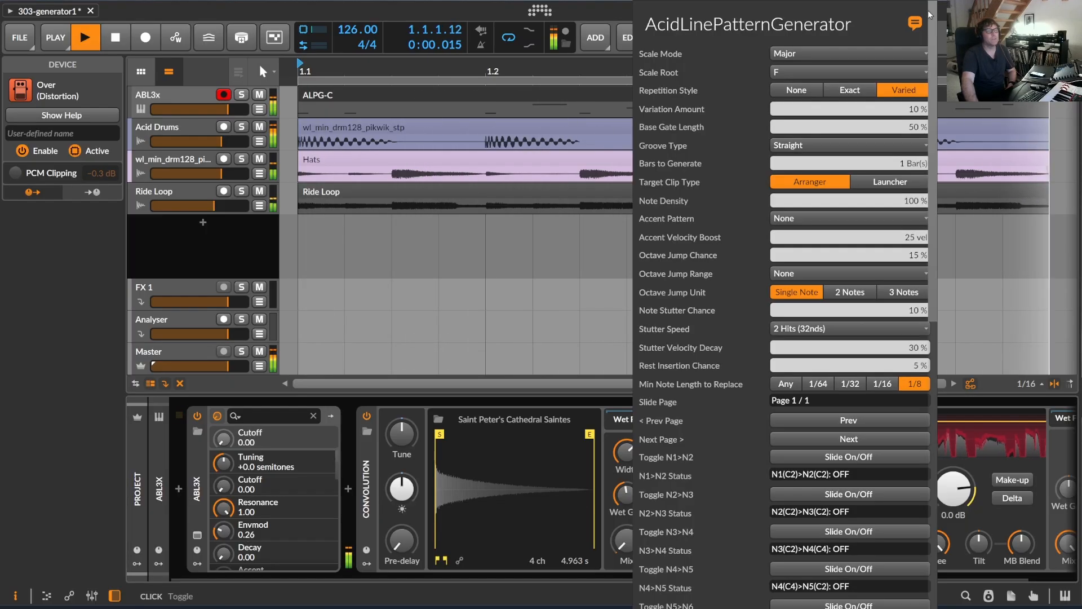
scroll(843, 496, down, 10)
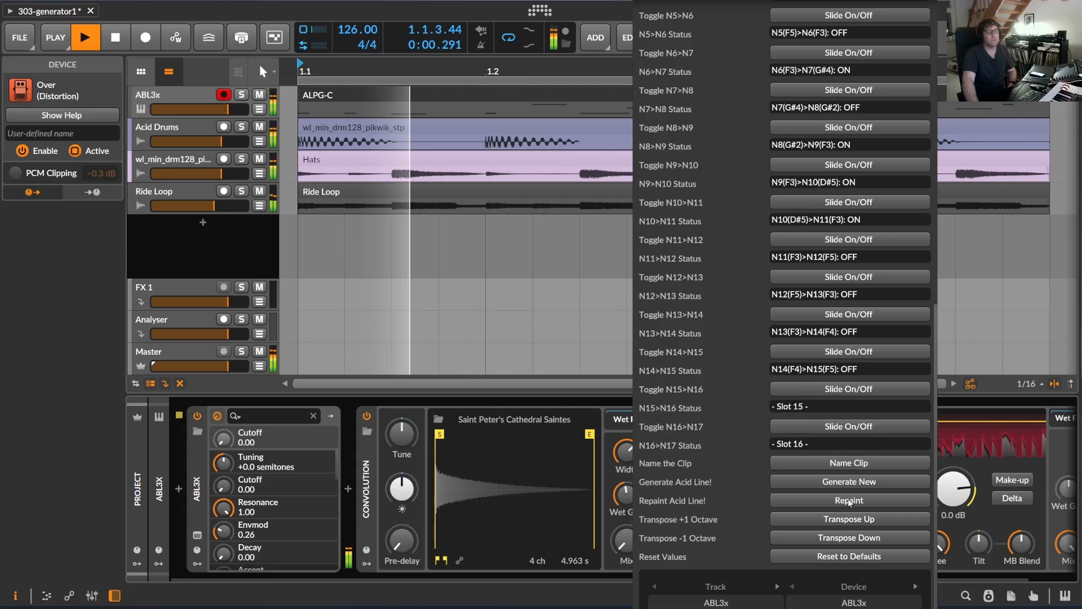
click(857, 538)
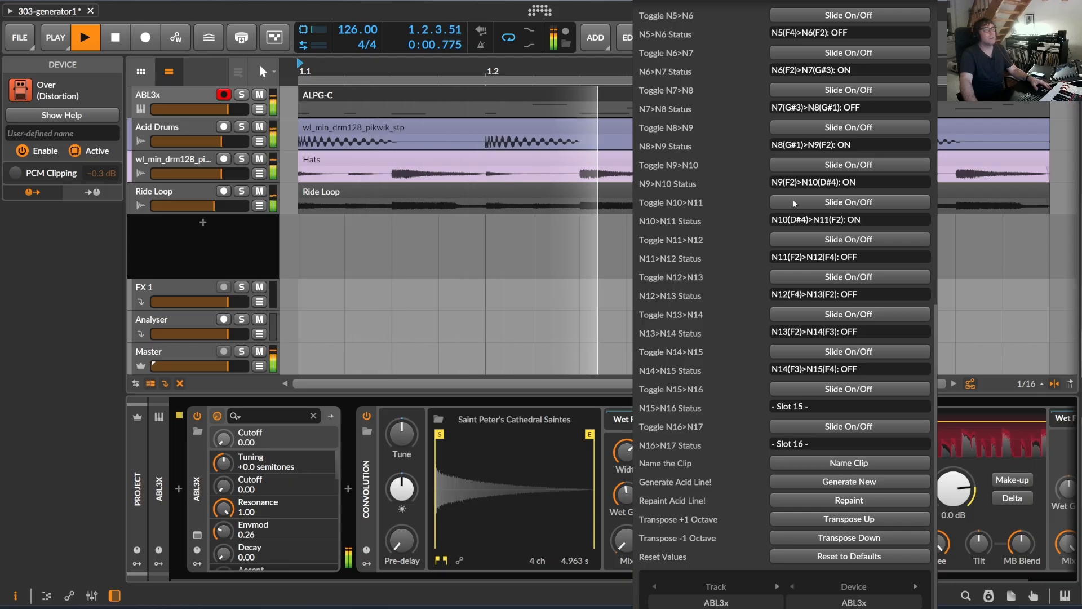
Set the Note Density to 46 % and repaint the acid line.
scroll(793, 199, up, 10)
scroll(843, 194, up, 5)
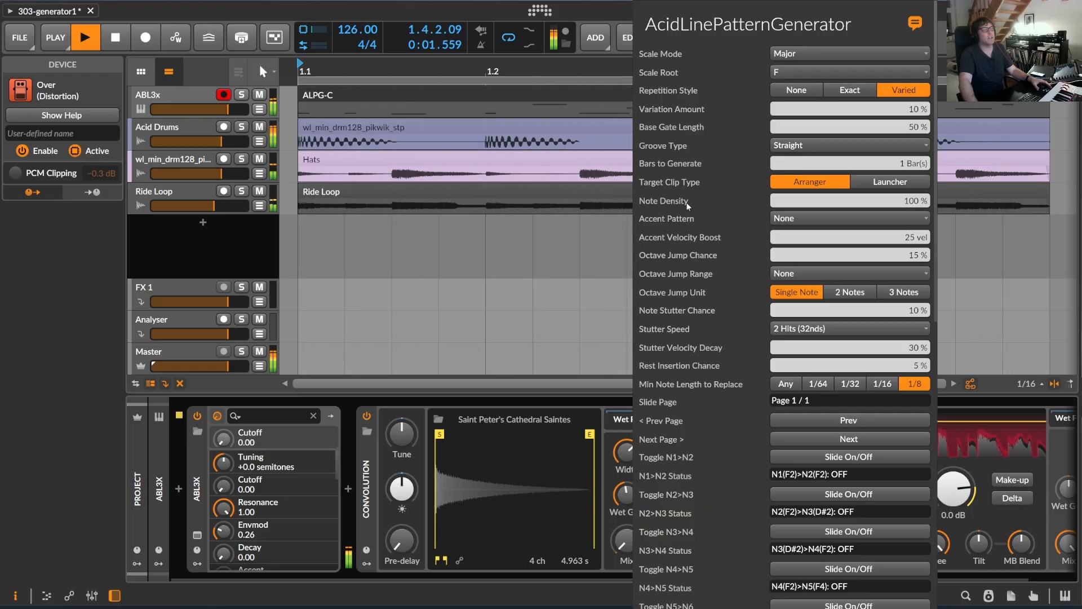
drag(814, 200, 814, 226)
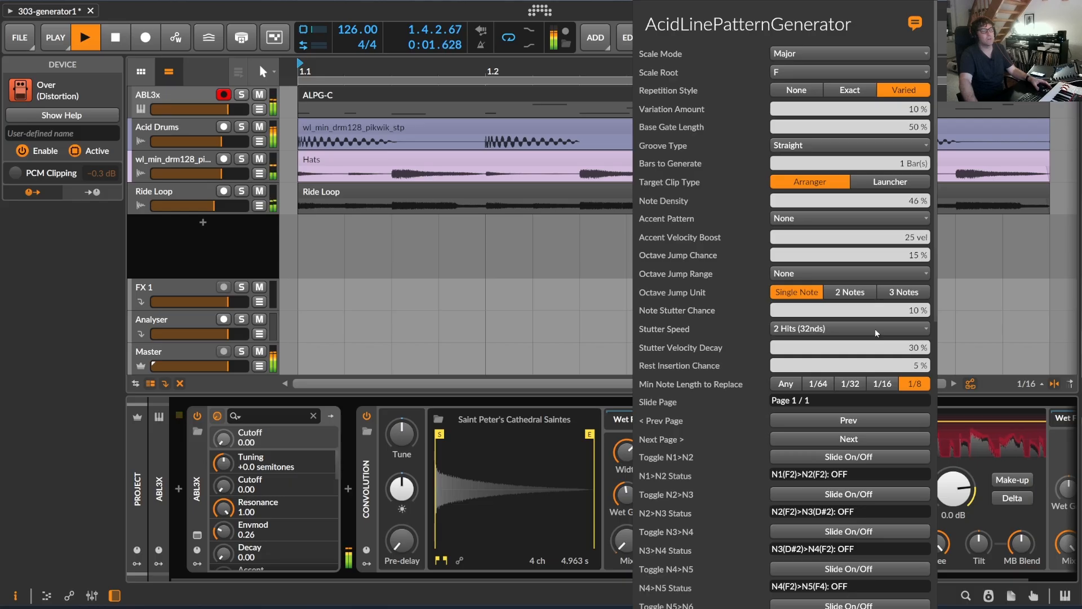
scroll(877, 332, down, 10)
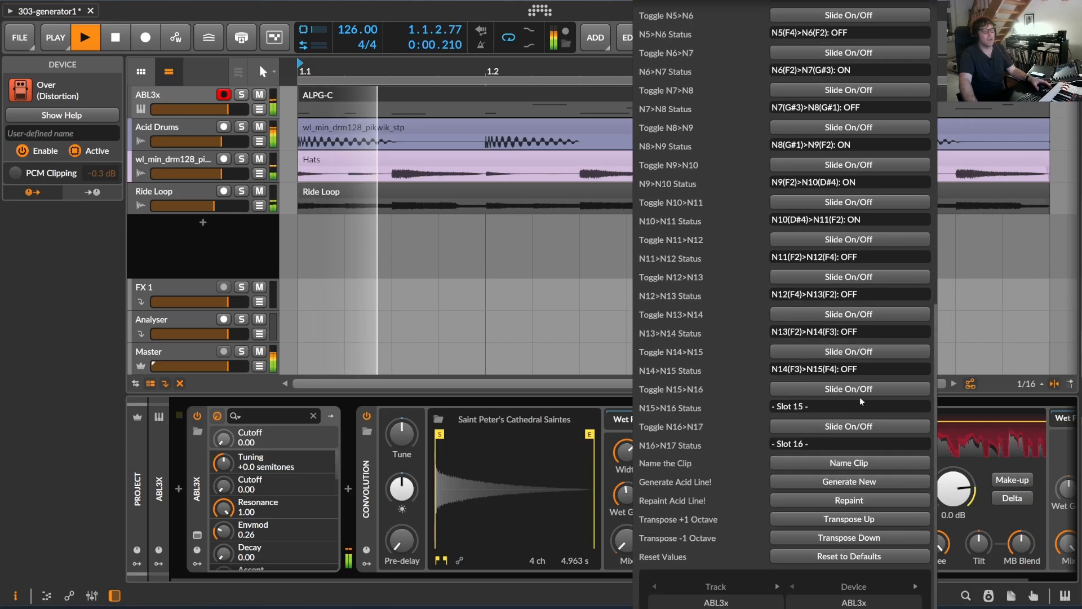
click(845, 499)
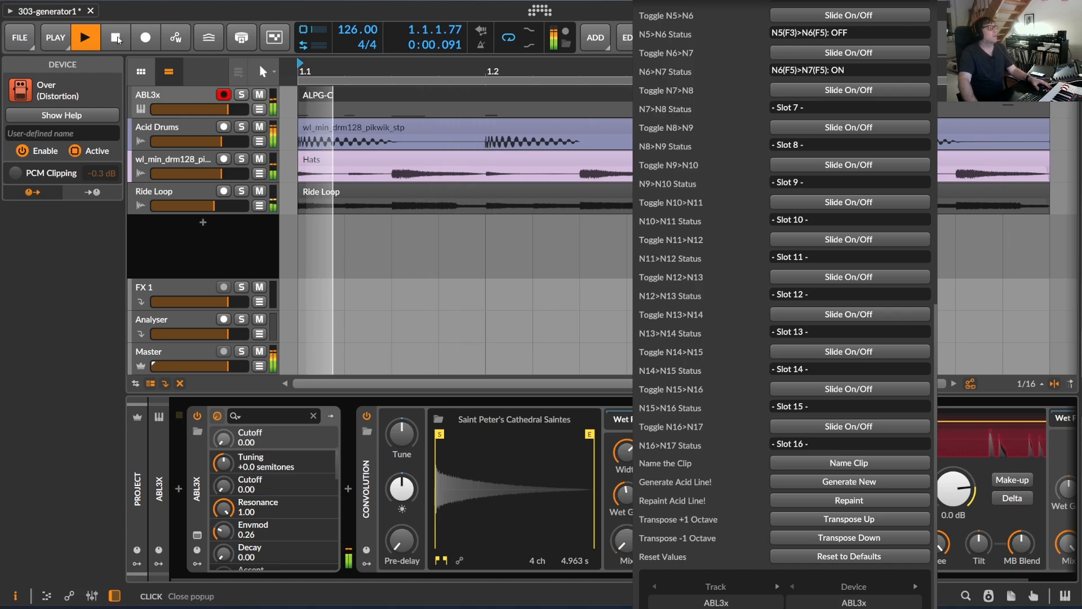
Stop playback and examine the notes of the ALPG-C clip in the clip editor.
click(119, 39)
click(119, 39)
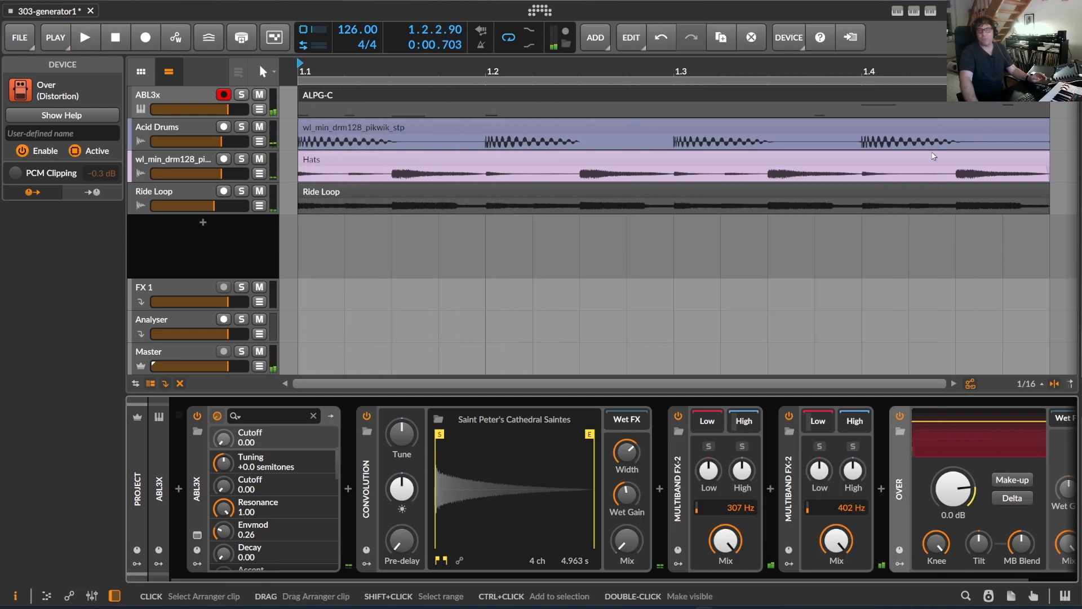
double_click(334, 96)
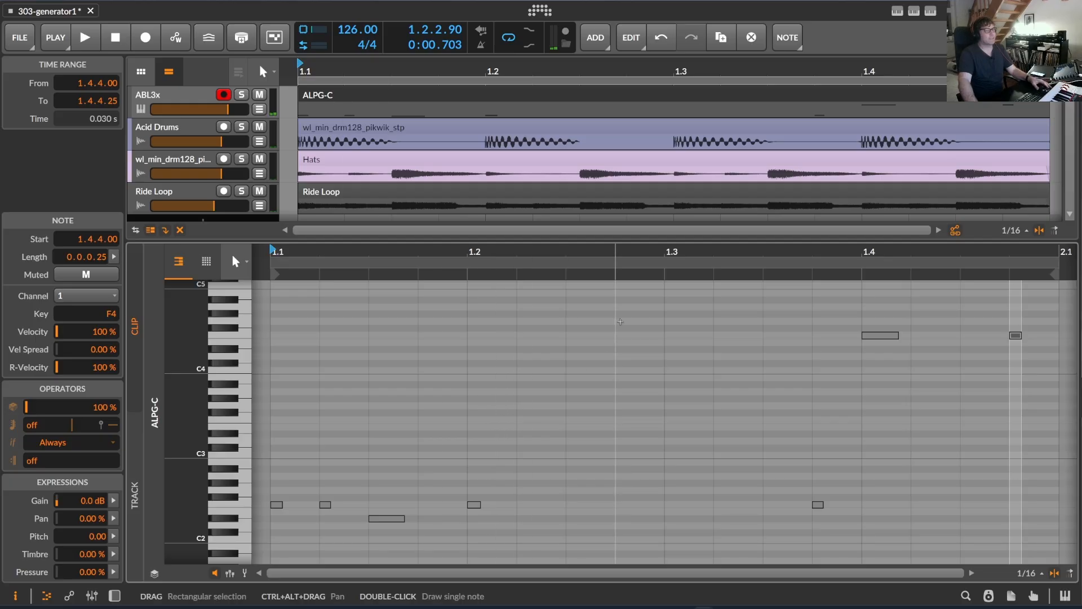
mouse_move(656, 252)
mouse_down()
mouse_move(617, 241)
mouse_move(646, 247)
mouse_up()
scroll(541, 447, down, 6)
scroll(542, 447, up, 2)
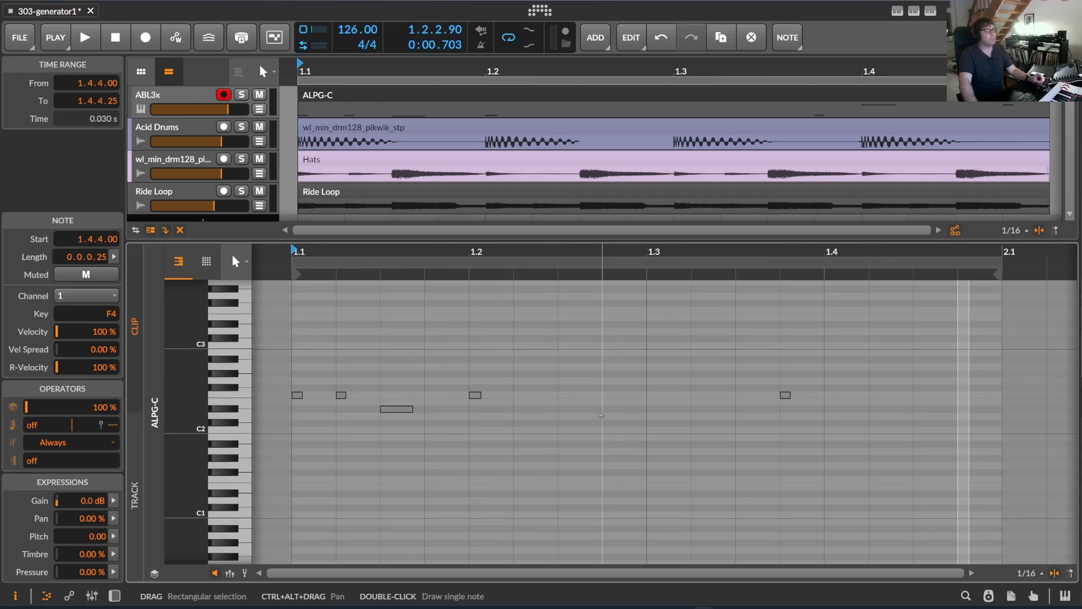
scroll(601, 413, up, 2)
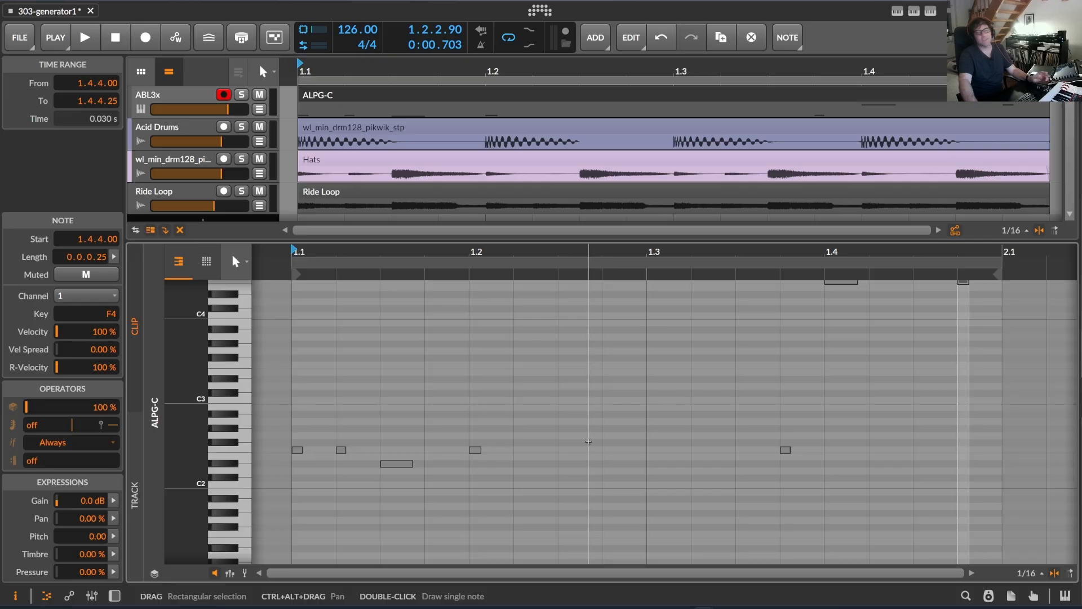
scroll(588, 441, up, 2)
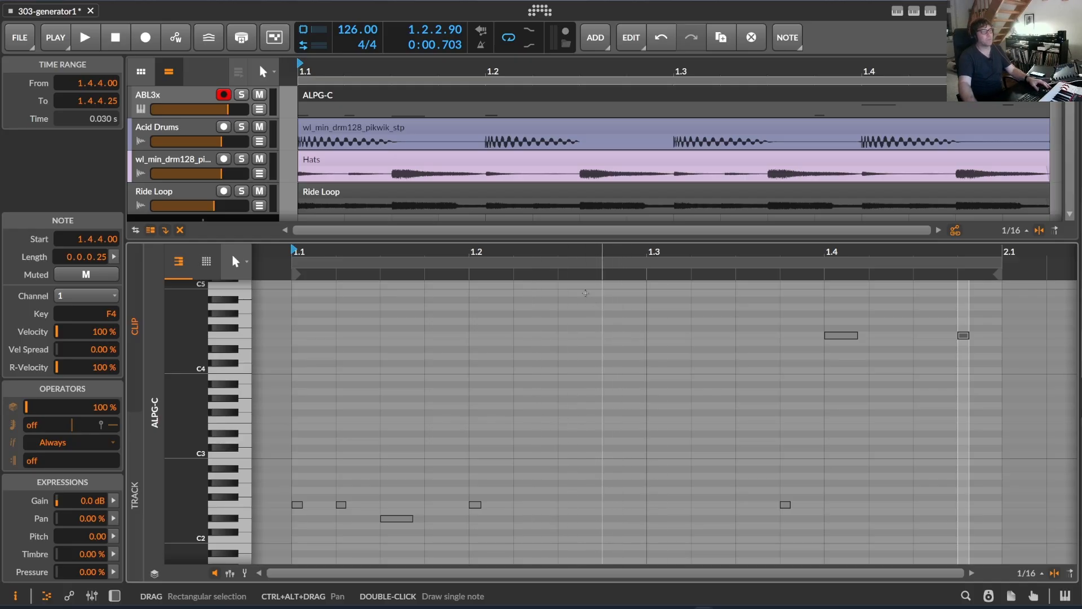
Reduce the clip editor's height to give the arranger more room and start playback.
drag(579, 240, 579, 336)
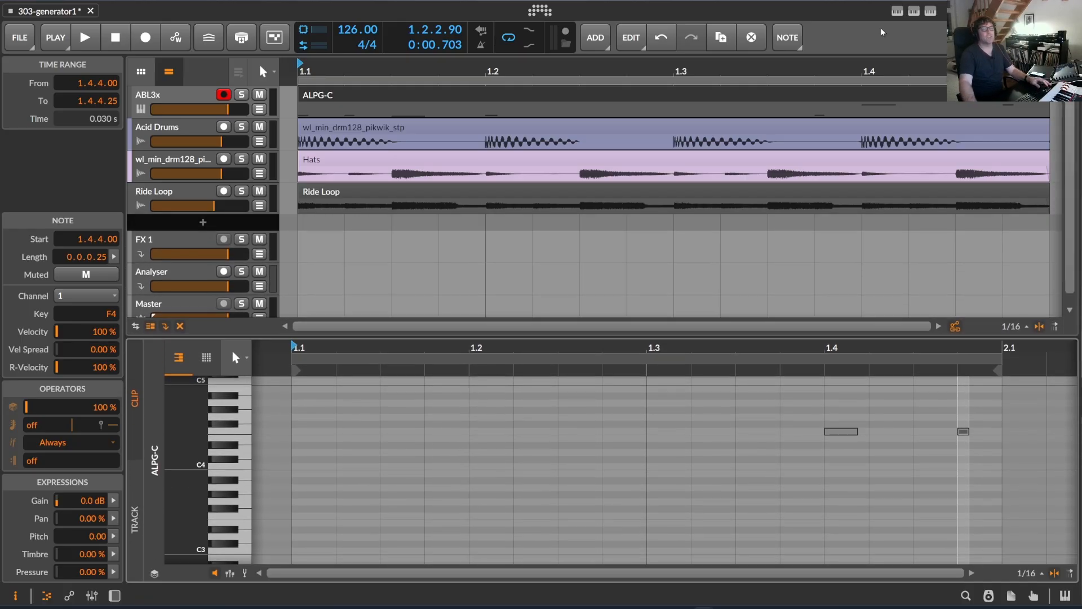
drag(302, 70, 344, 76)
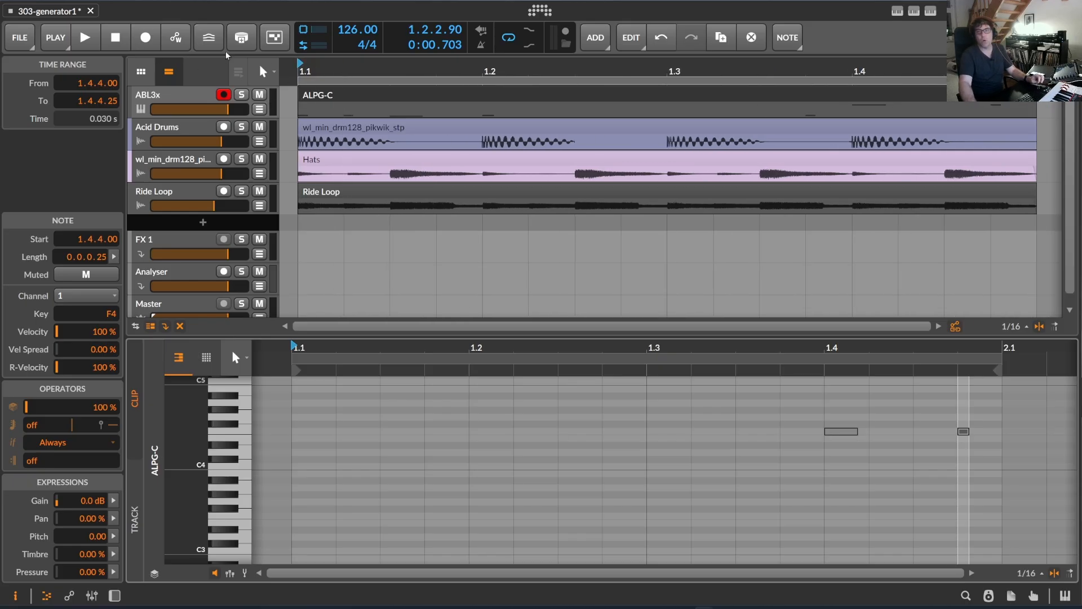
click(85, 37)
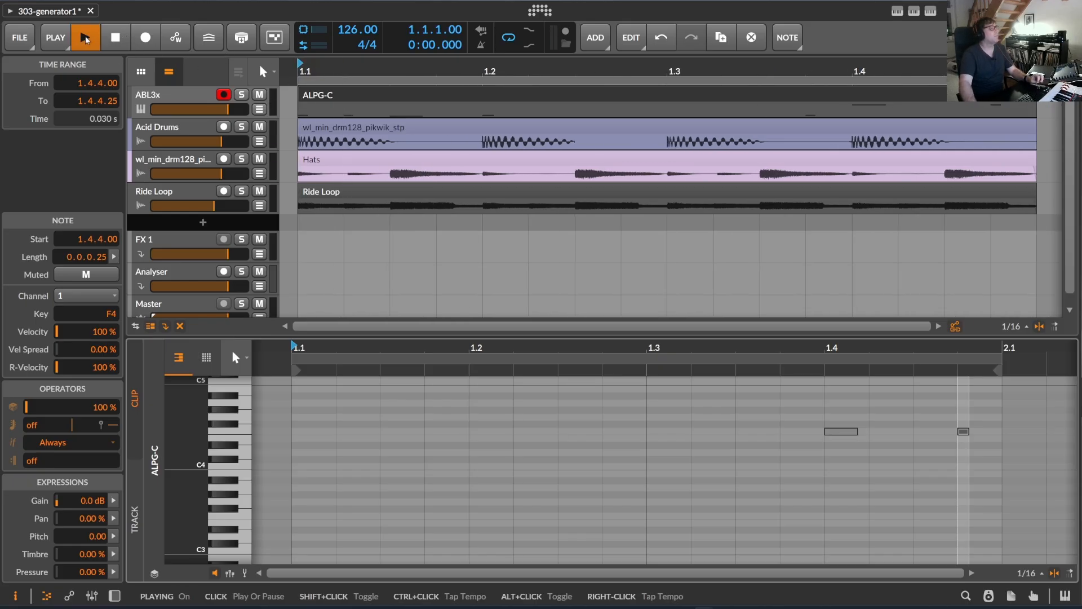
Set the Scale Root to C in the AcidLinePatternGenerator settings.
click(930, 11)
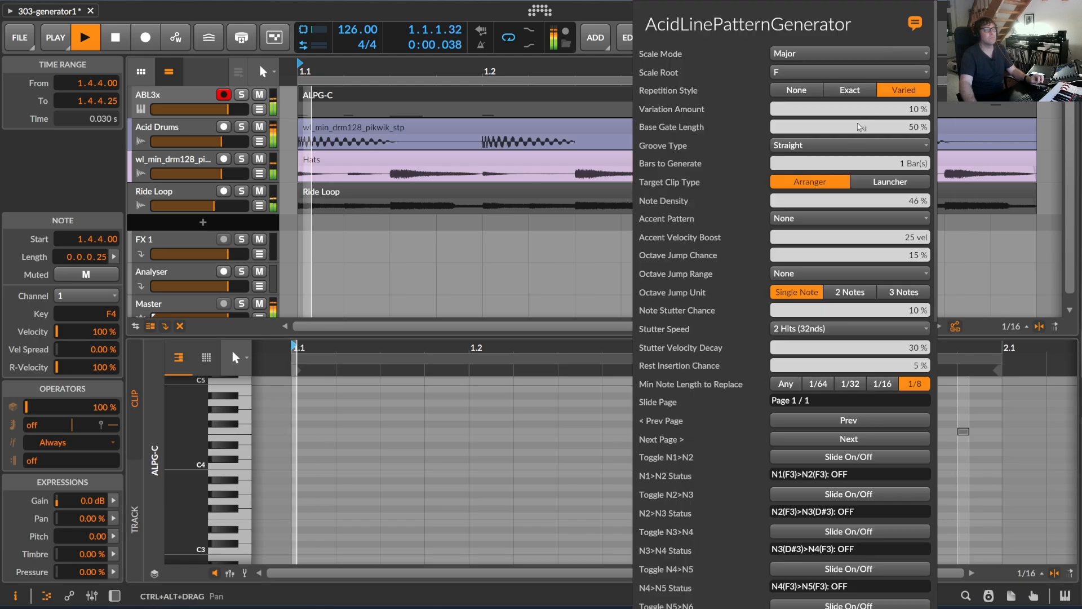
click(799, 72)
click(799, 90)
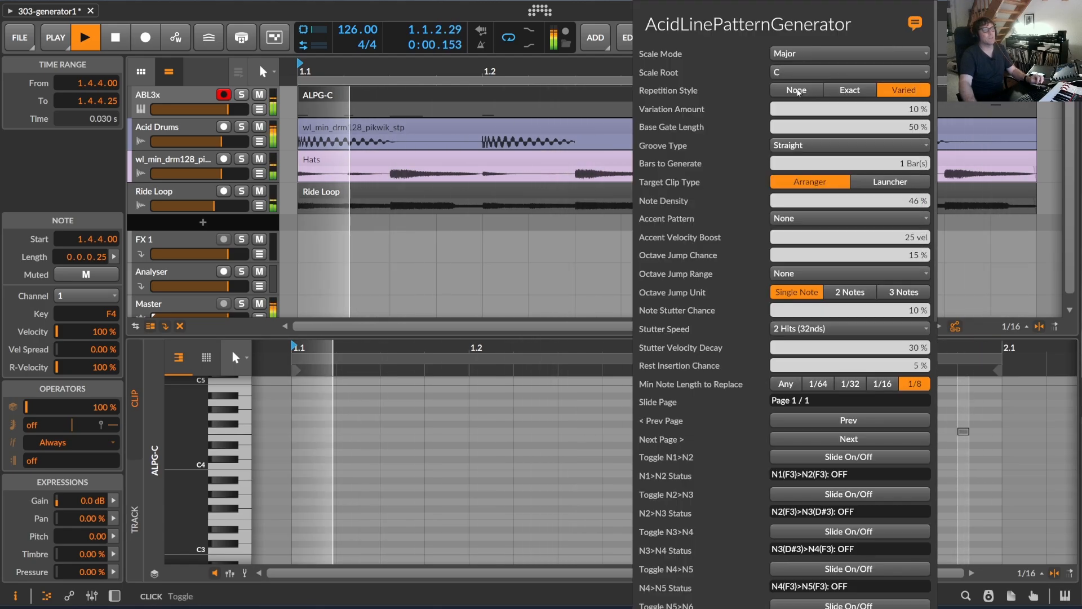
Set the Variation Amount to 44 % and generate a new acid line.
scroll(833, 207, down, 6)
scroll(834, 207, up, 4)
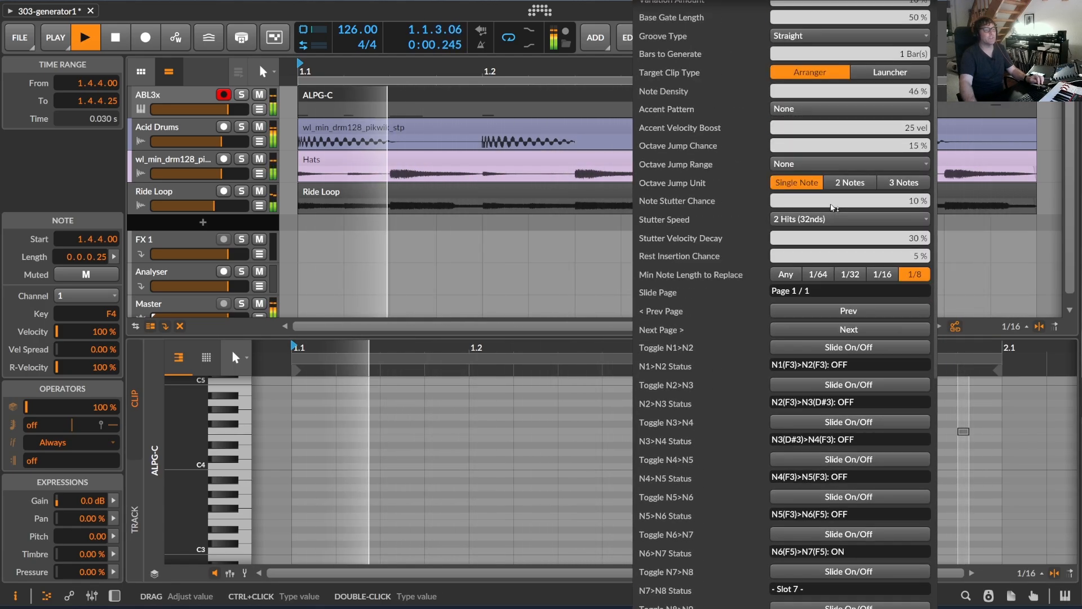
scroll(914, 125, up, 2)
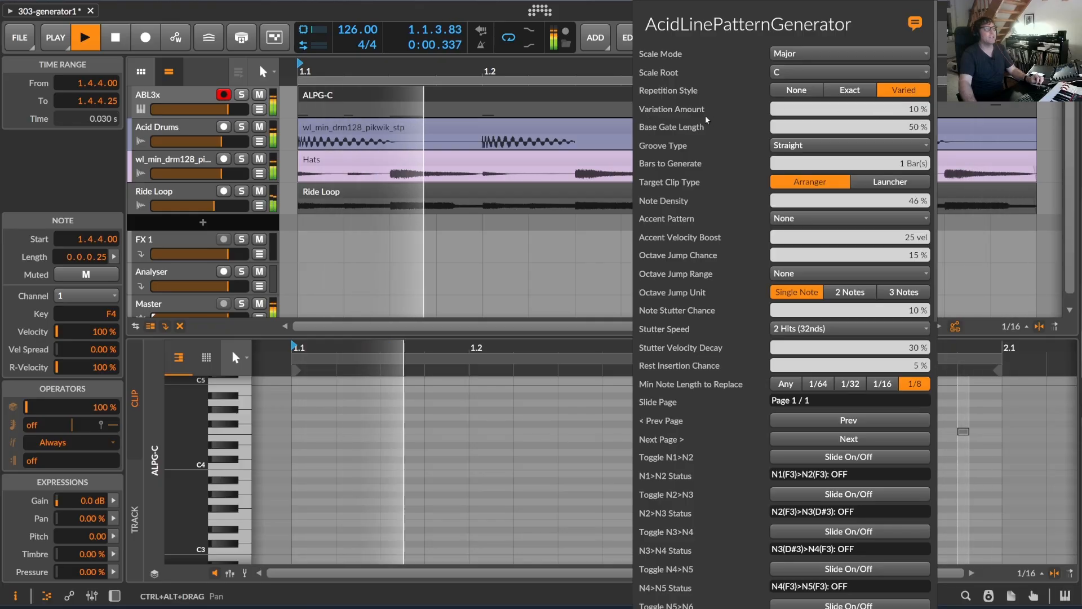
drag(913, 109, 914, 90)
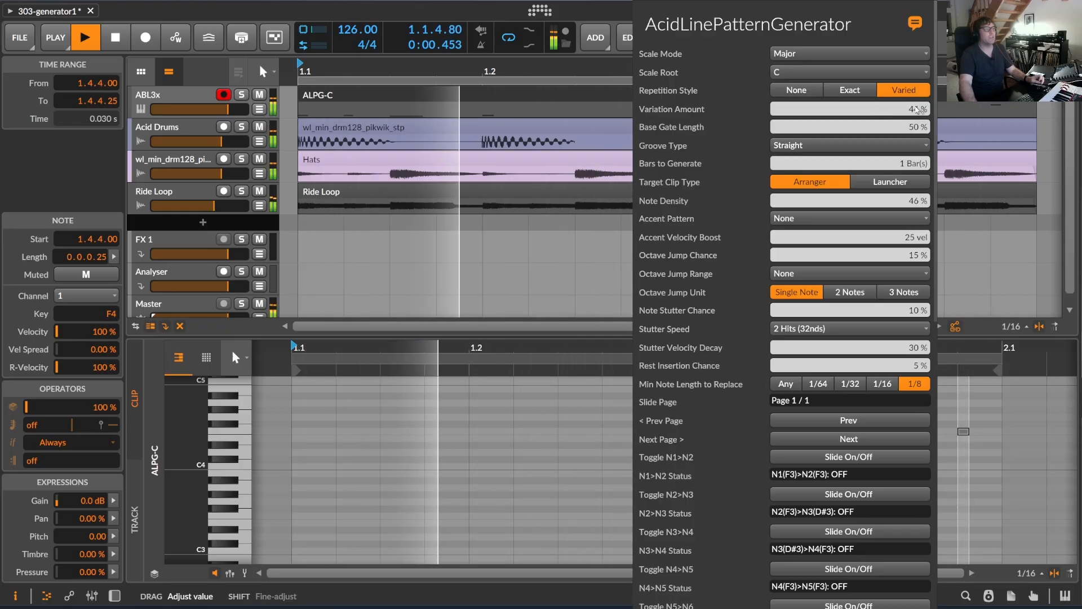
scroll(812, 352, down, 10)
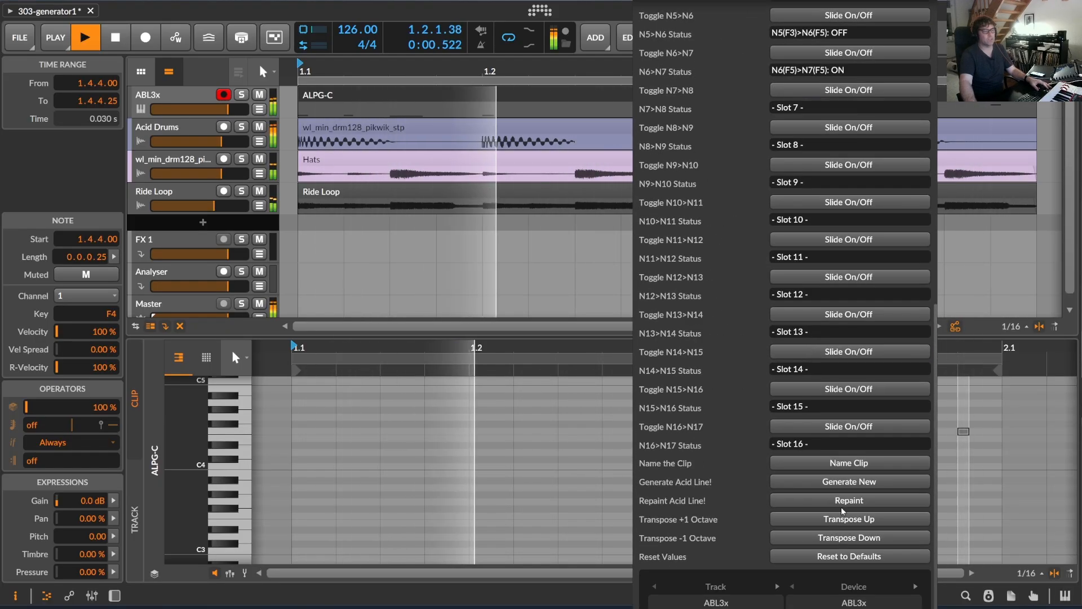
click(854, 483)
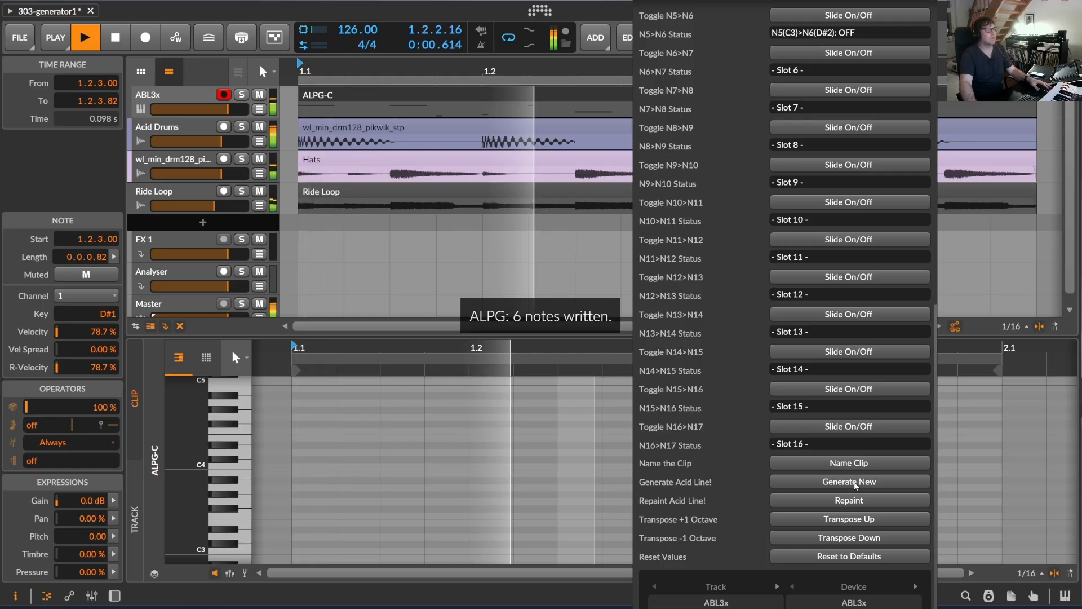
Set the Note Density to 100 % and repaint the acid line.
scroll(816, 273, up, 10)
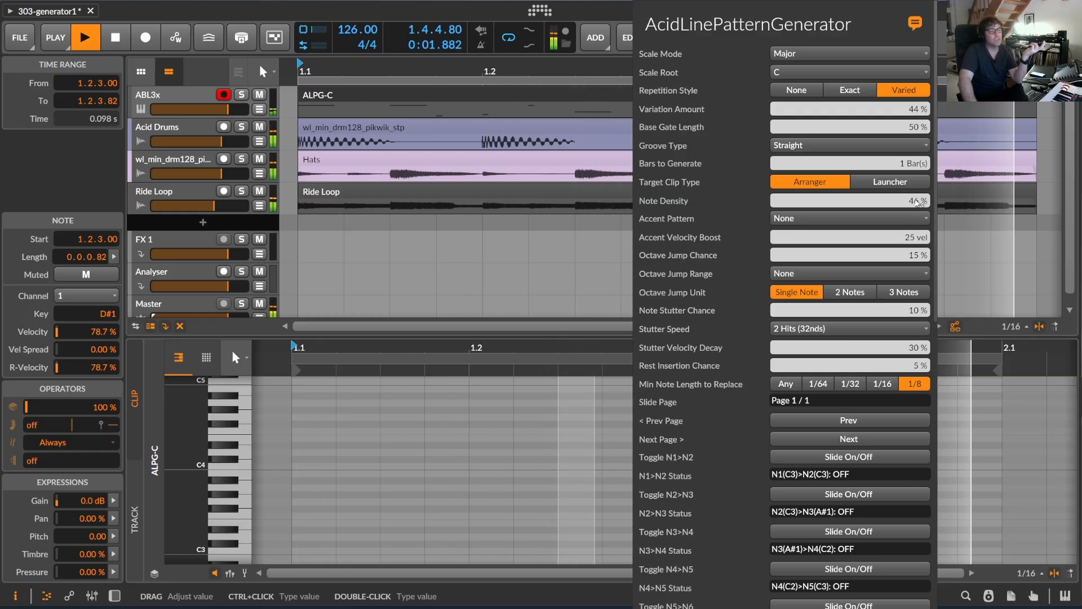
drag(914, 205, 915, 172)
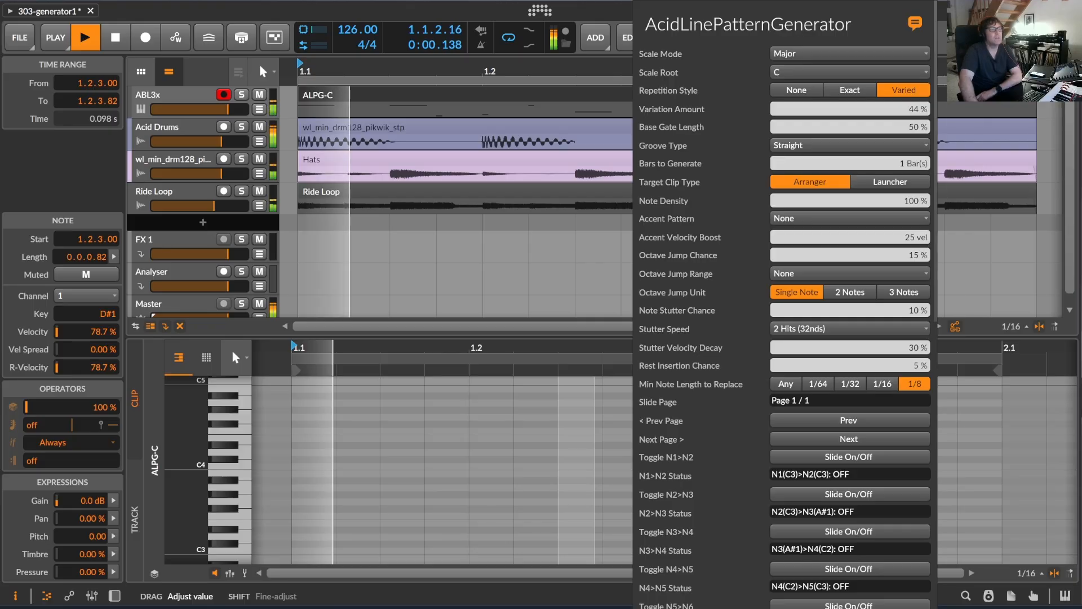
scroll(858, 386, down, 10)
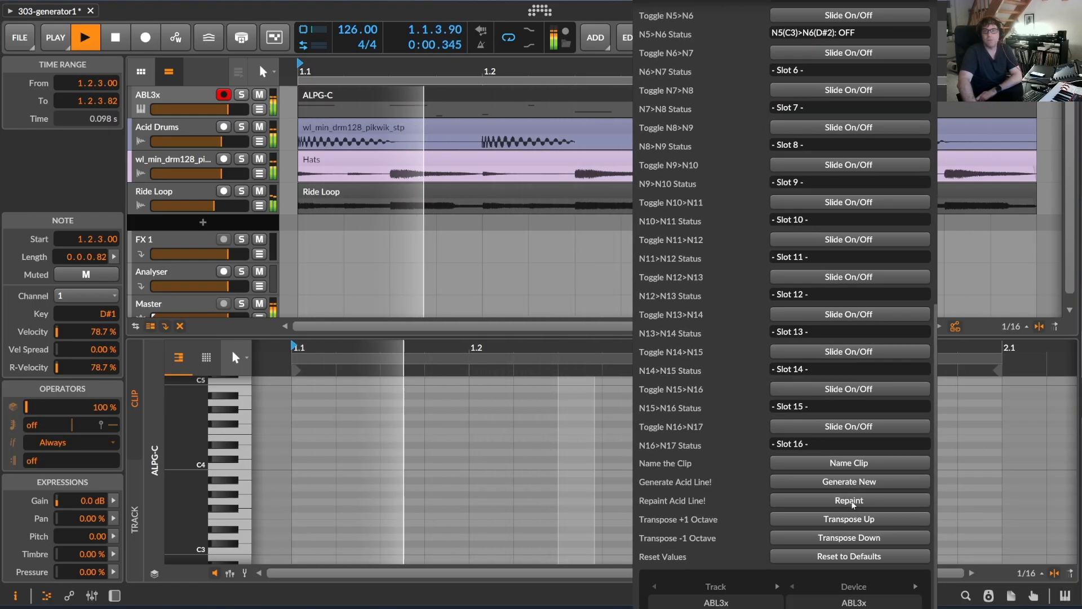
click(853, 501)
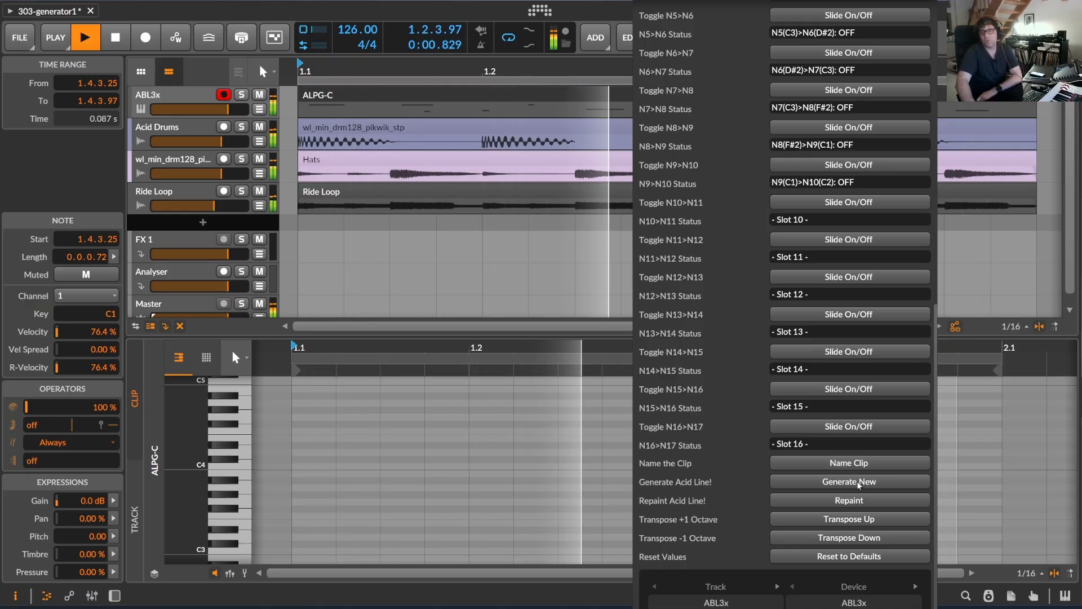
Generate a new acid line and enlarge the clip editor to show the notes of the ALPG-C clip.
click(858, 483)
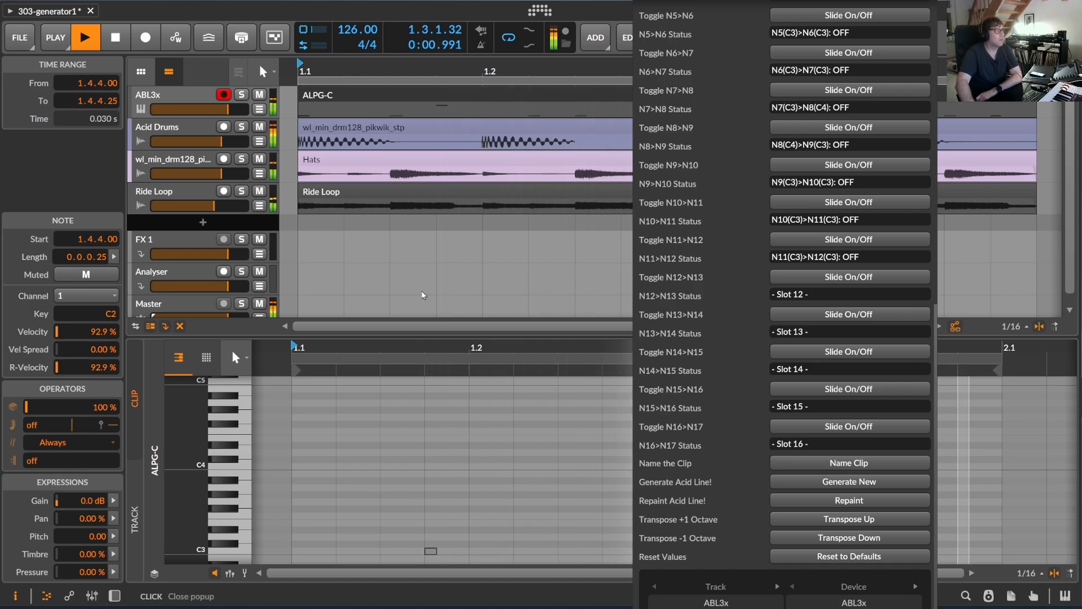
click(459, 88)
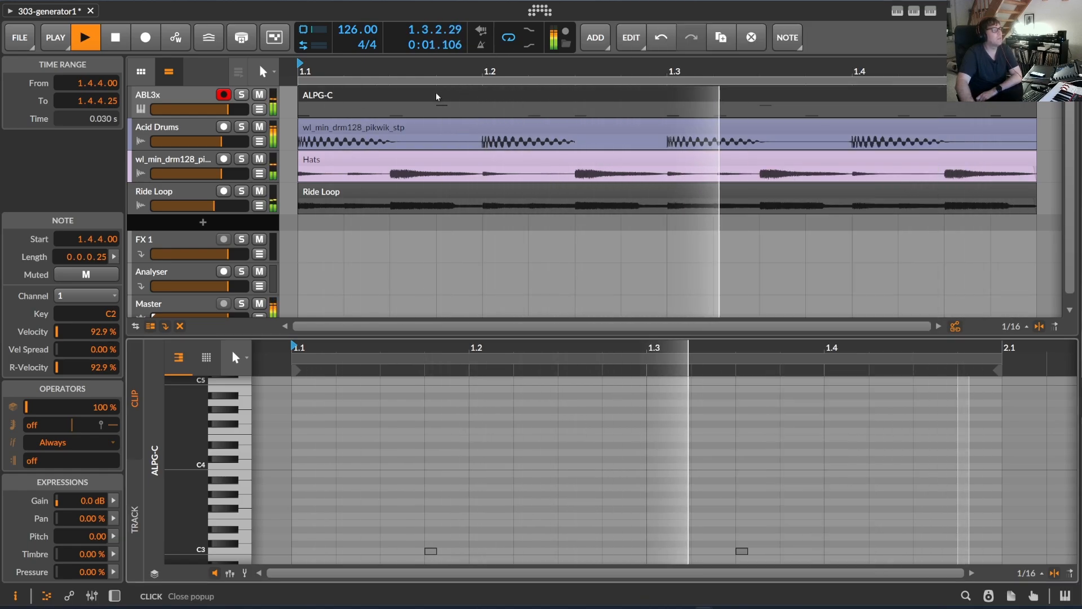
drag(527, 338, 565, 219)
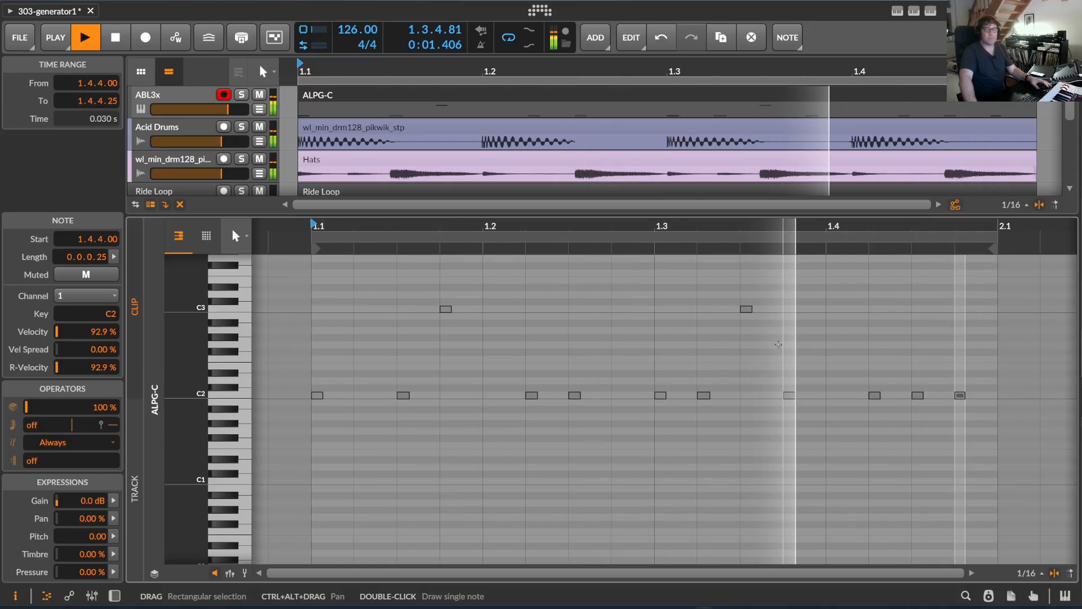
Transpose the generated acid line down one octave with the AcidLinePatternGenerator.
click(914, 11)
scroll(843, 387, down, 3)
scroll(844, 388, down, 9)
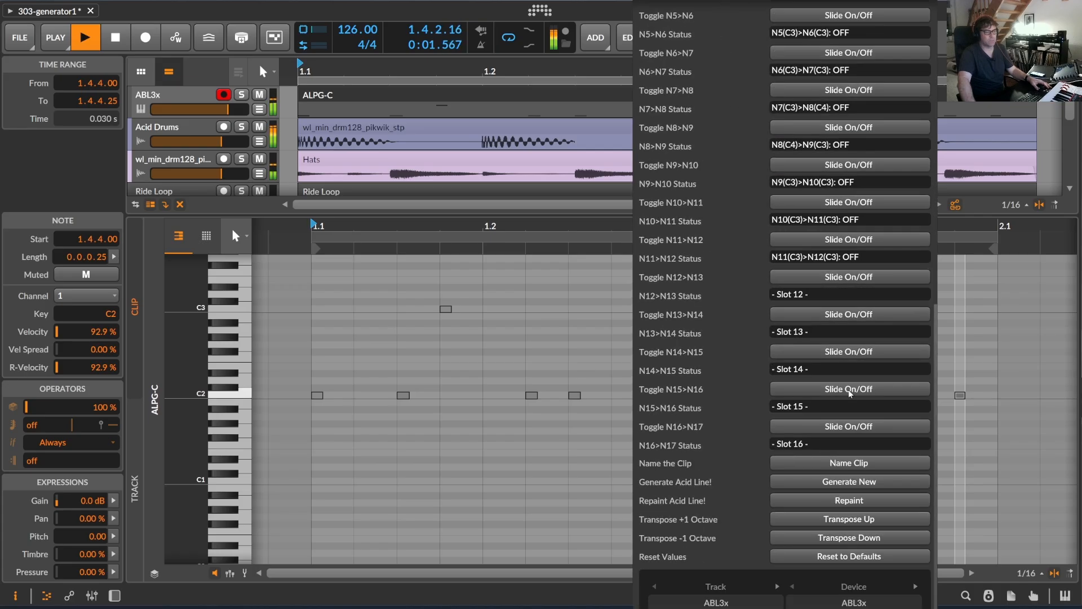
click(849, 539)
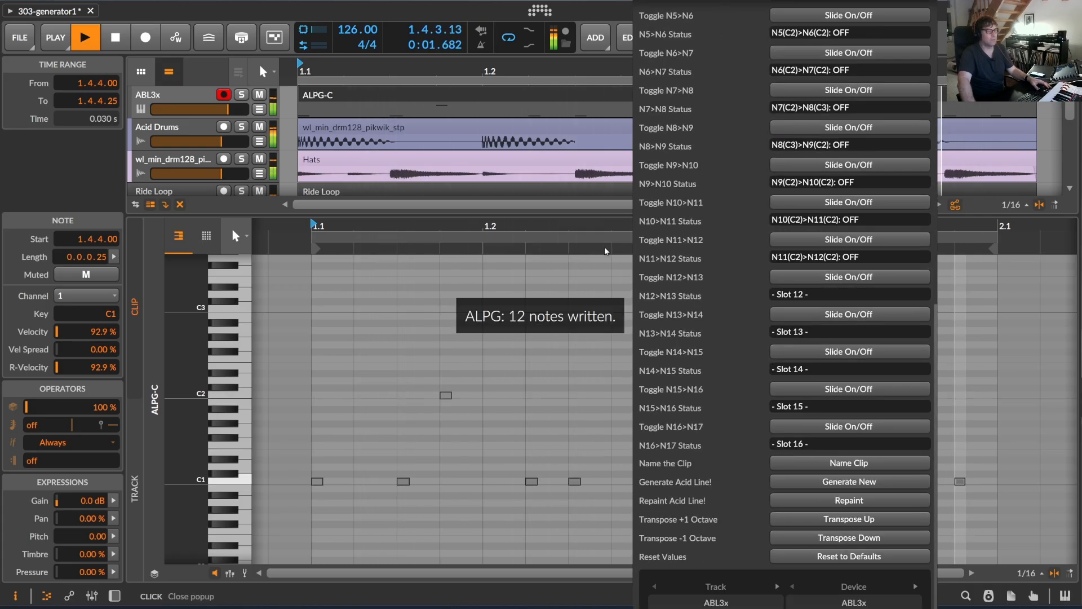
Turn on the slides N2>N3, N5>N6 and N10>N11 and repaint the acid line.
scroll(830, 340, up, 3)
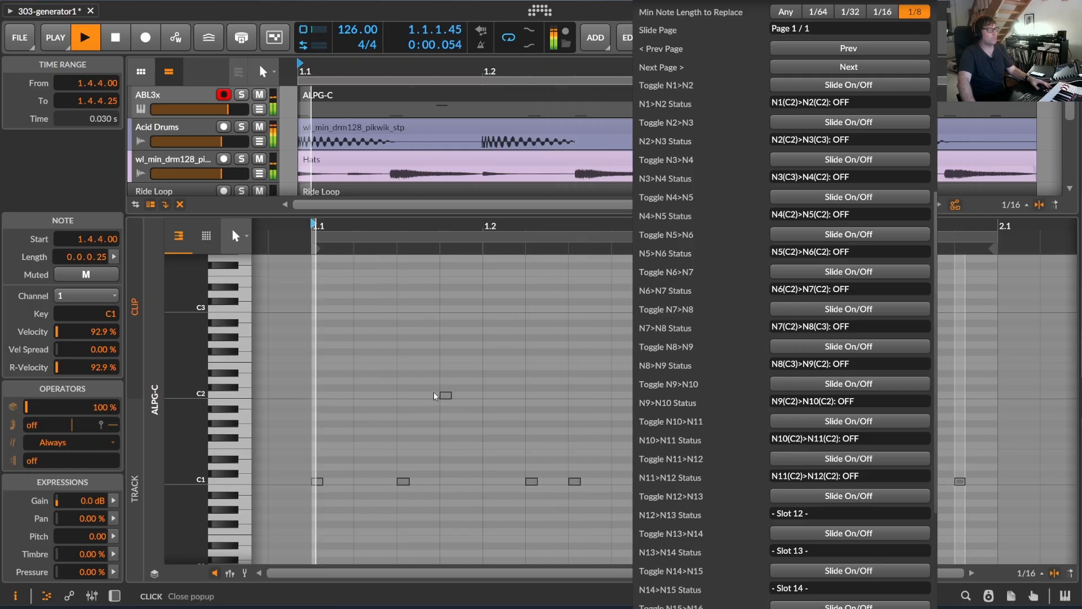
click(850, 161)
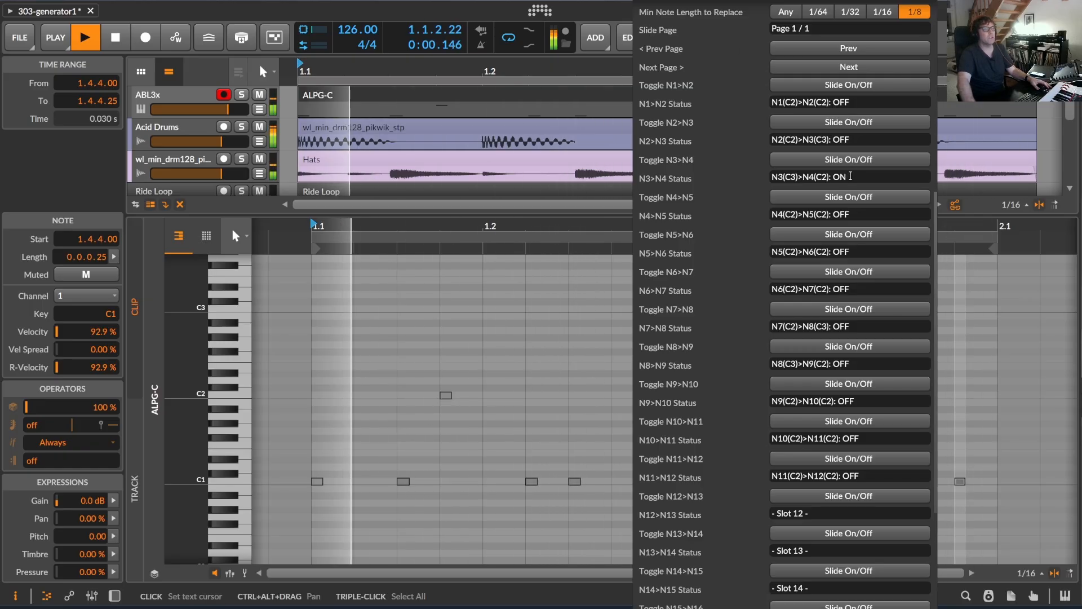
click(862, 162)
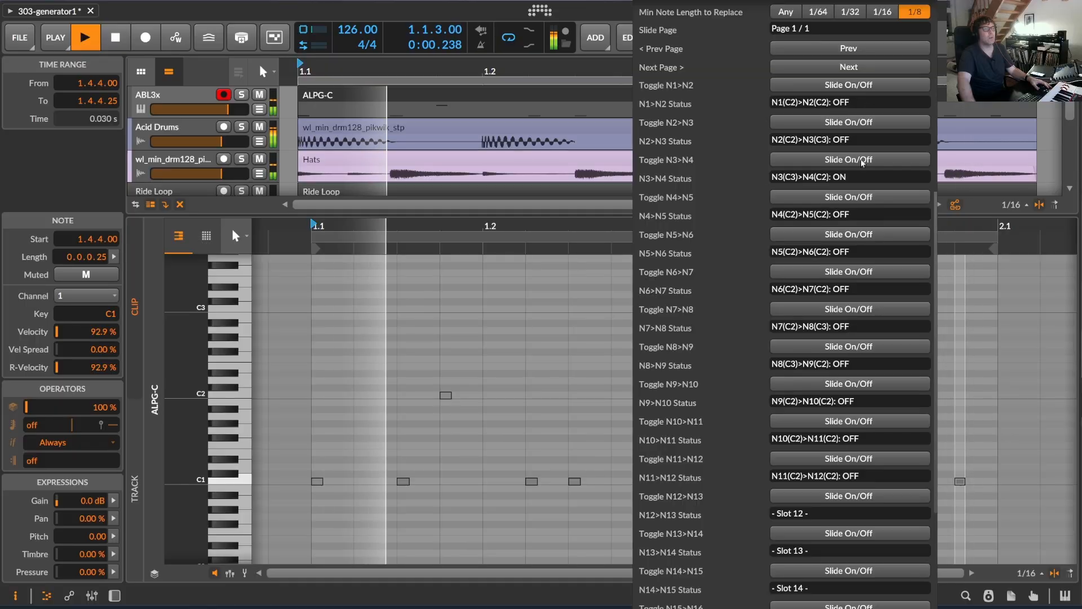
click(857, 236)
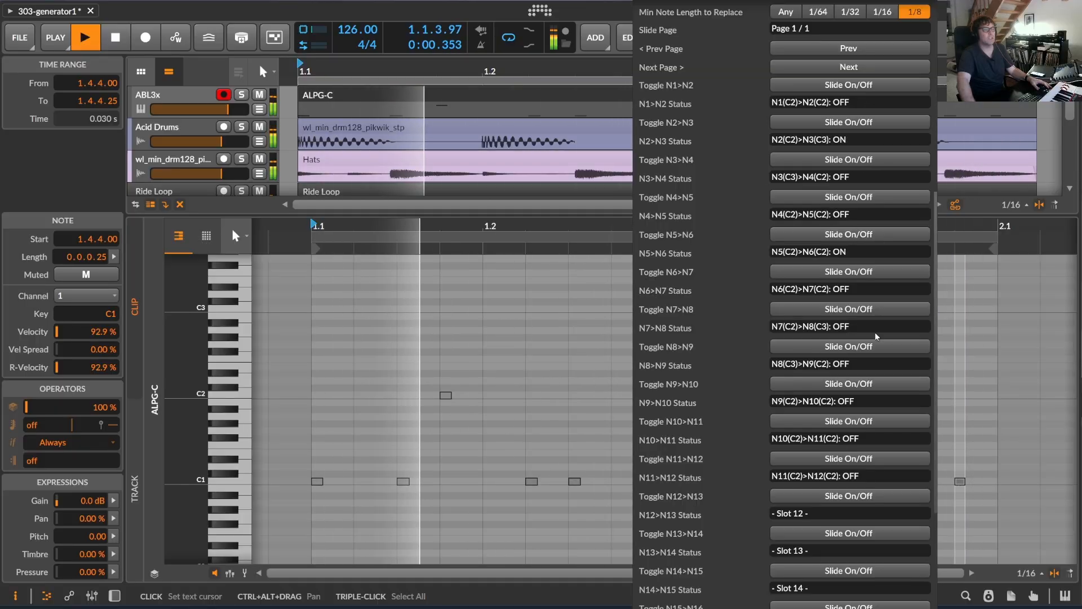
scroll(860, 336, down, 5)
click(850, 201)
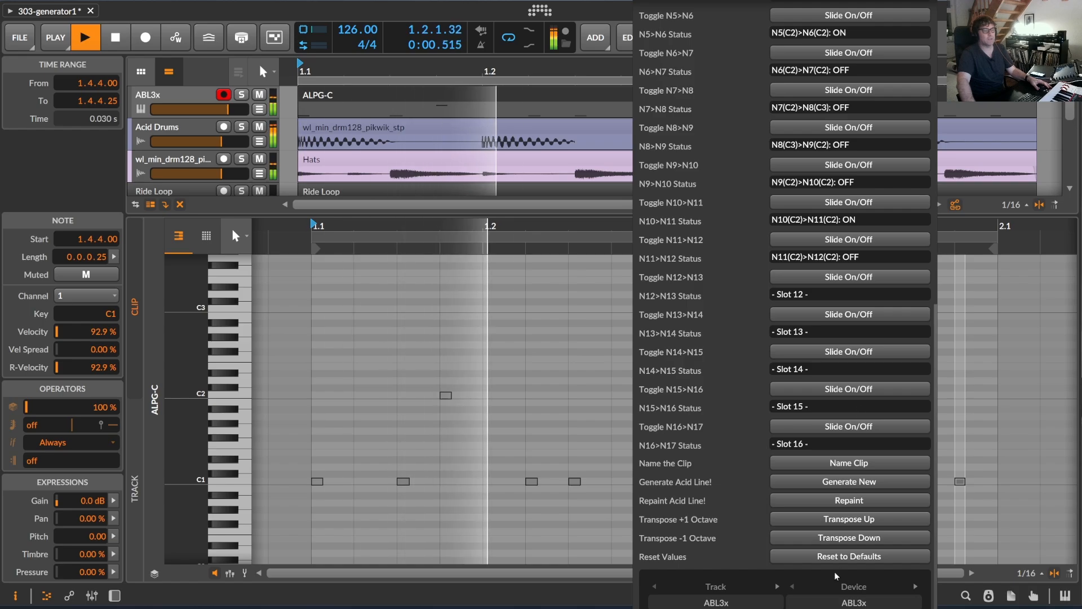
click(852, 502)
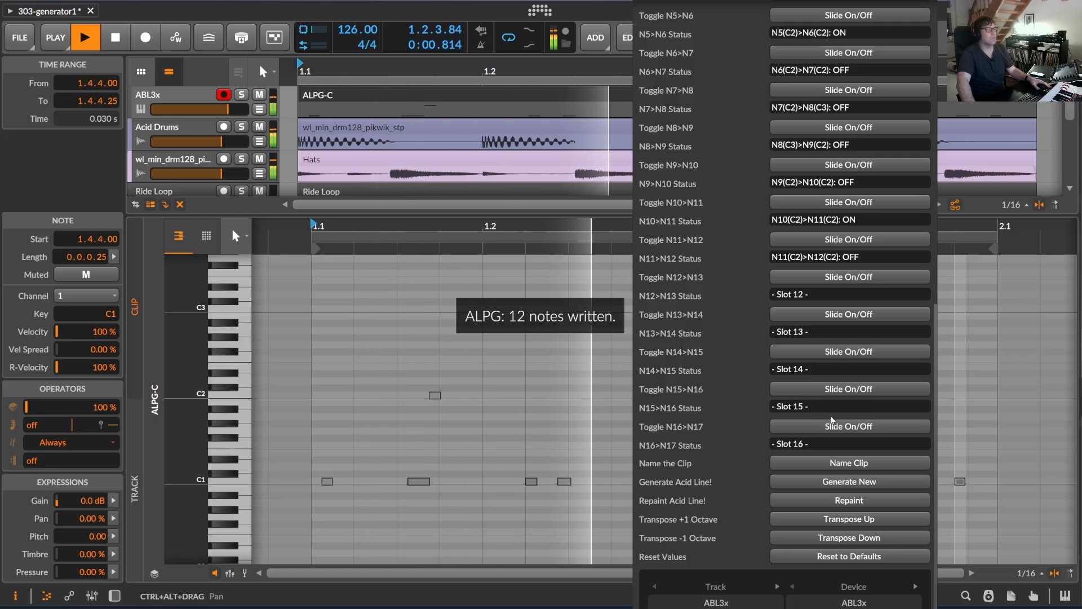
Set the Repetition Style to None, repaint the acid line and restart playback.
scroll(831, 417, up, 10)
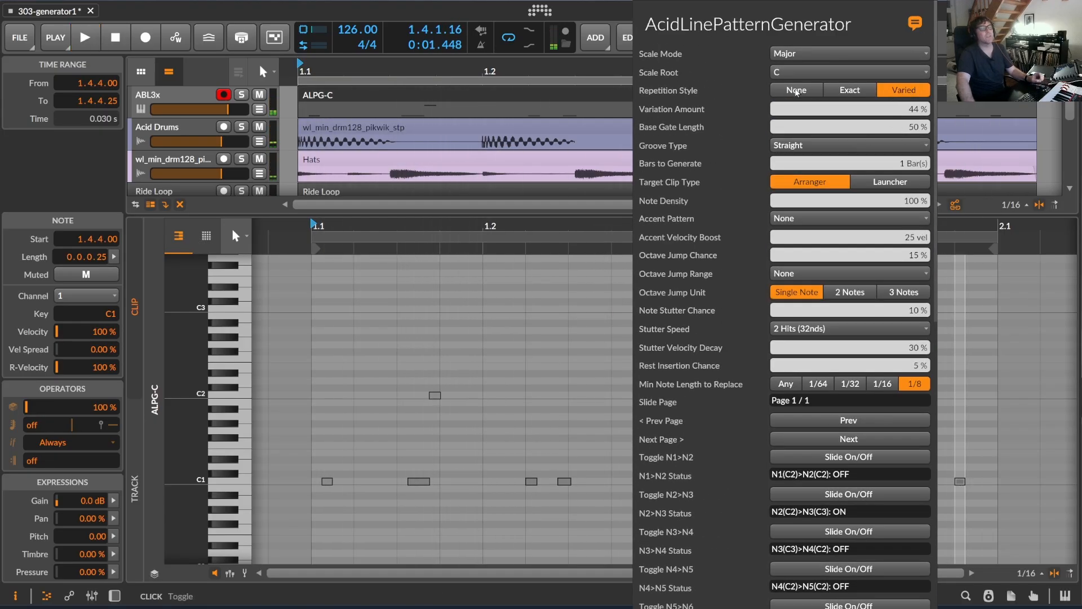
scroll(845, 500, down, 10)
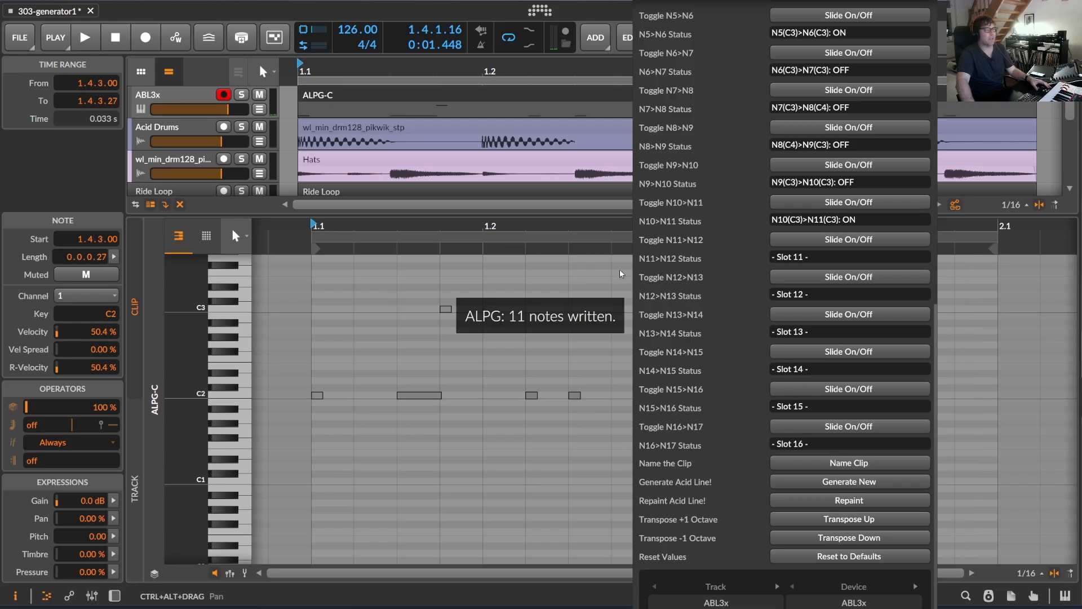
key(space)
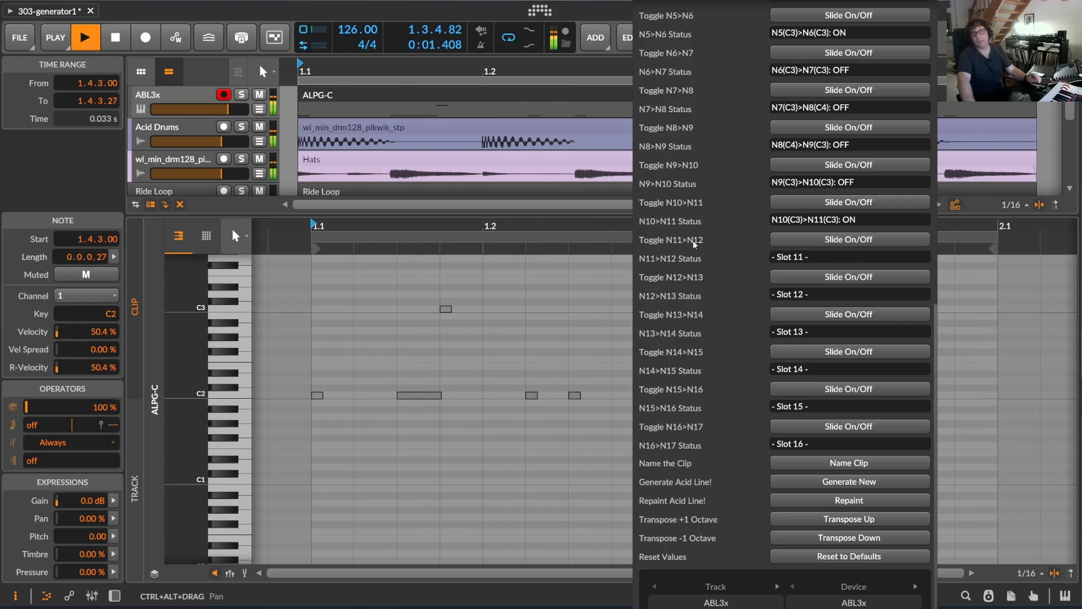
Turn on the slides N6>N7 and N8>N9 and repaint the acid line.
scroll(812, 177, up, 5)
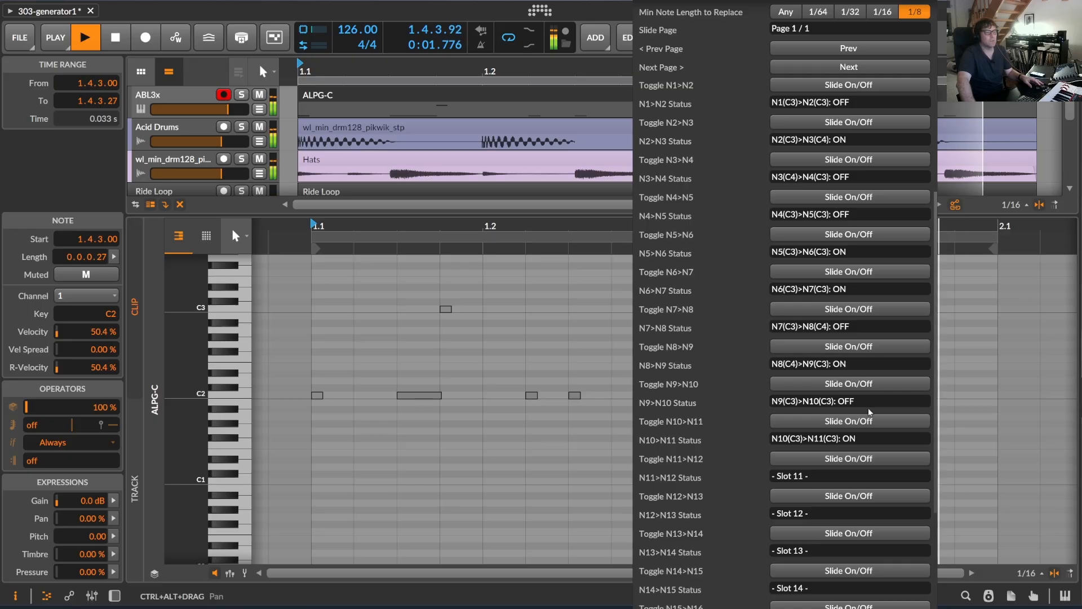
scroll(857, 394, down, 4)
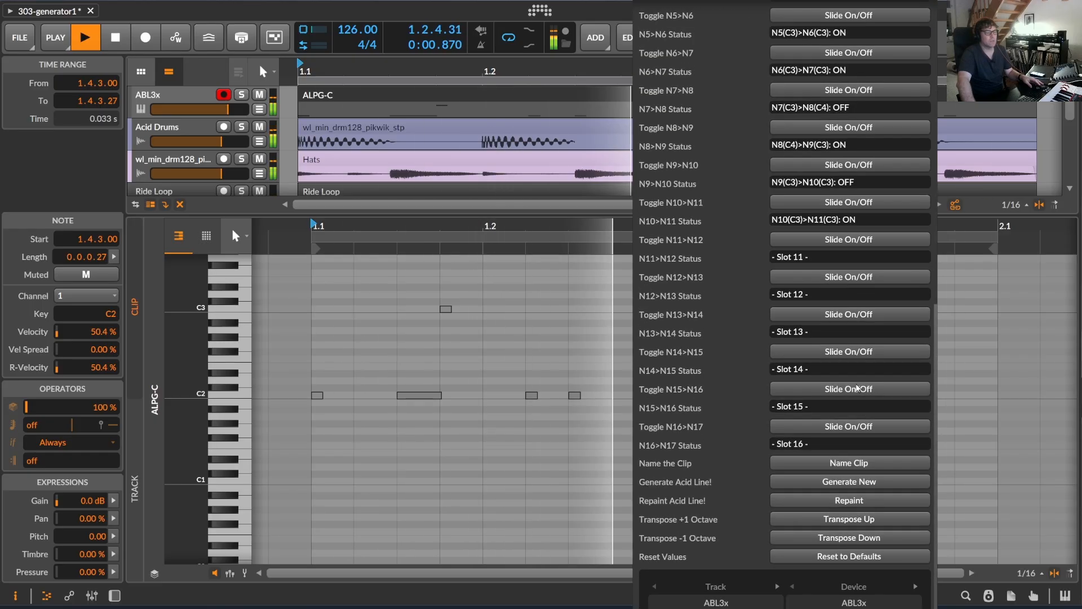
click(858, 503)
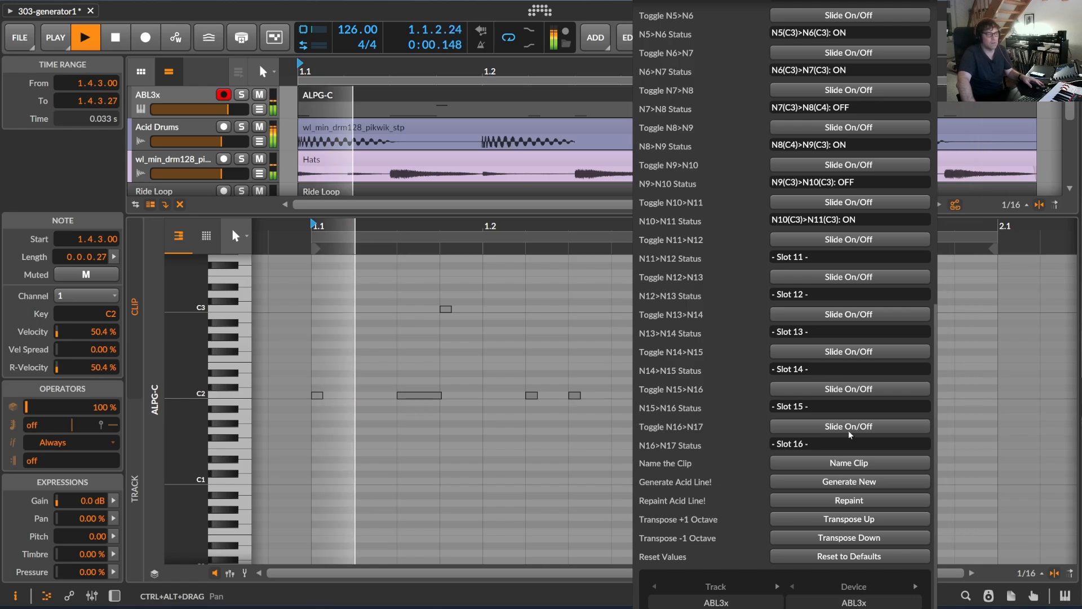
Turn on the slide N1>N2, repaint the acid line and transpose it down one octave.
scroll(862, 368, up, 3)
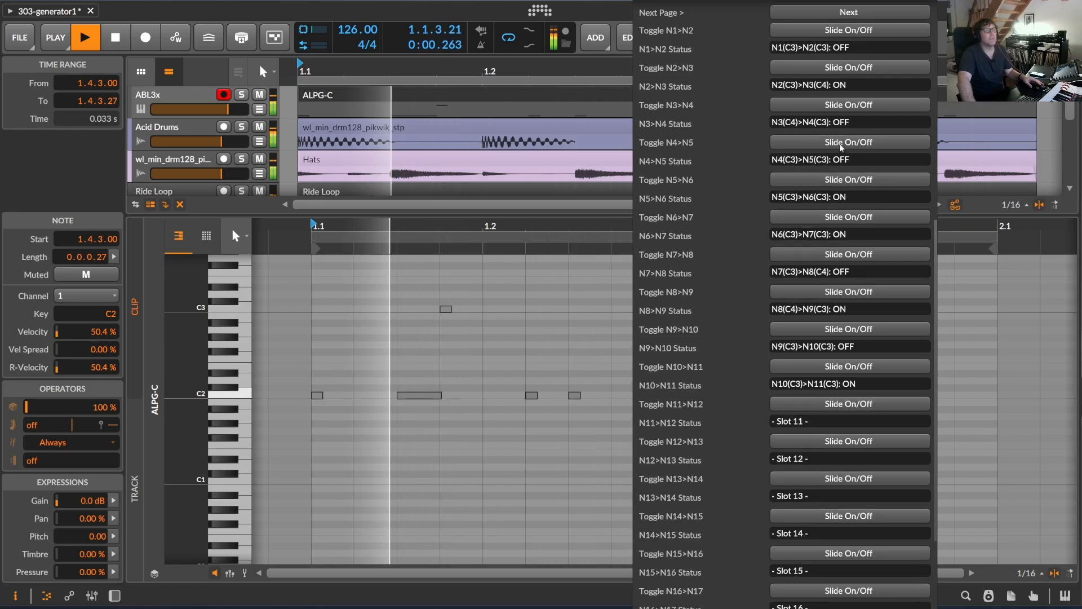
scroll(804, 164, up, 4)
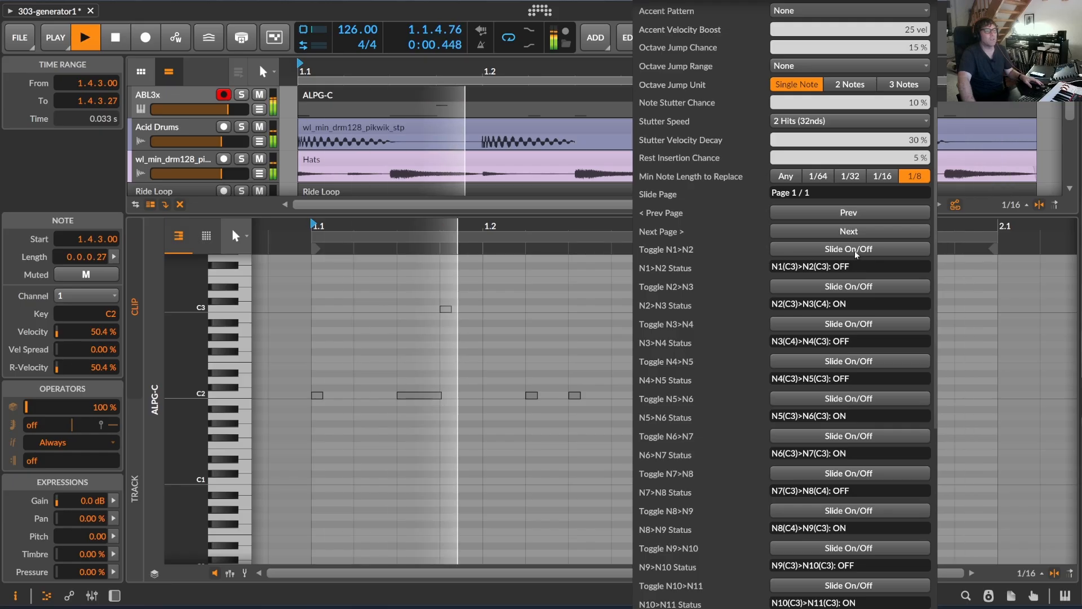
scroll(855, 367, down, 7)
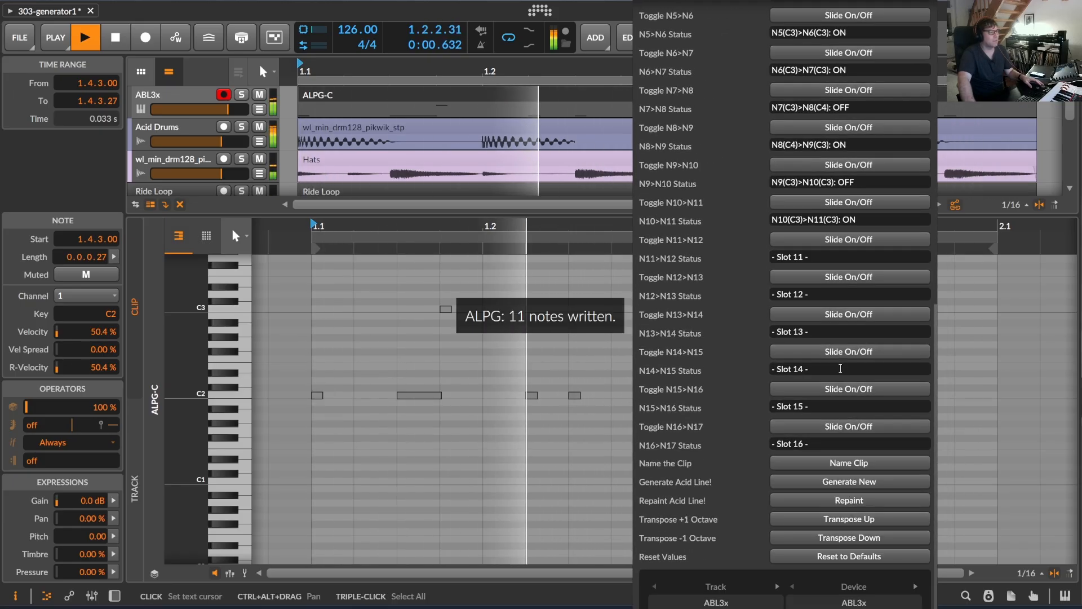
click(850, 539)
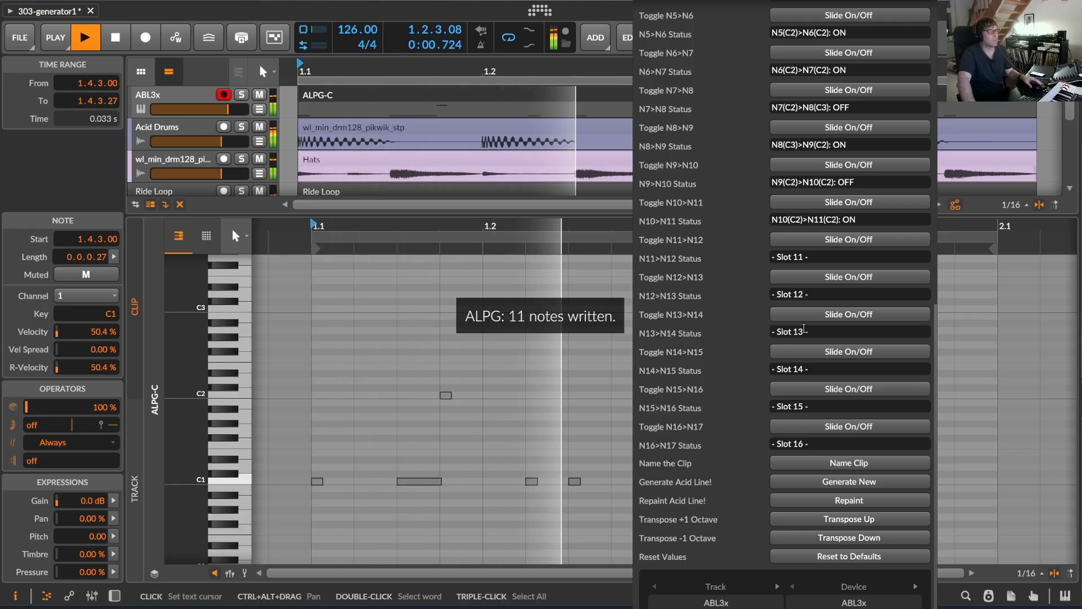
Stop playback and review the AcidLinePatternGenerator settings and slide statuses.
scroll(847, 128, up, 5)
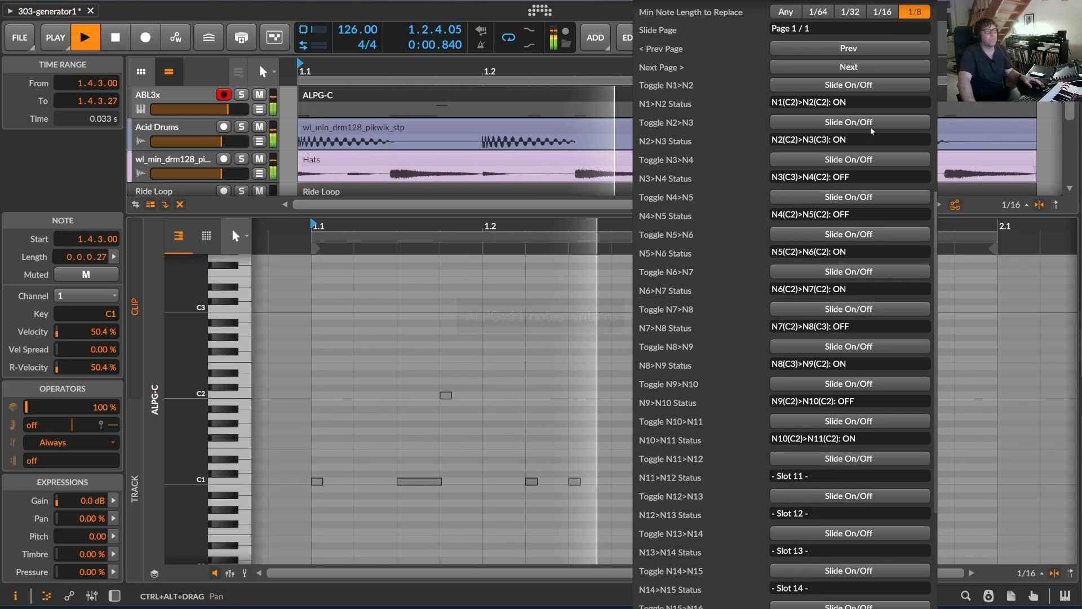
scroll(876, 263, up, 10)
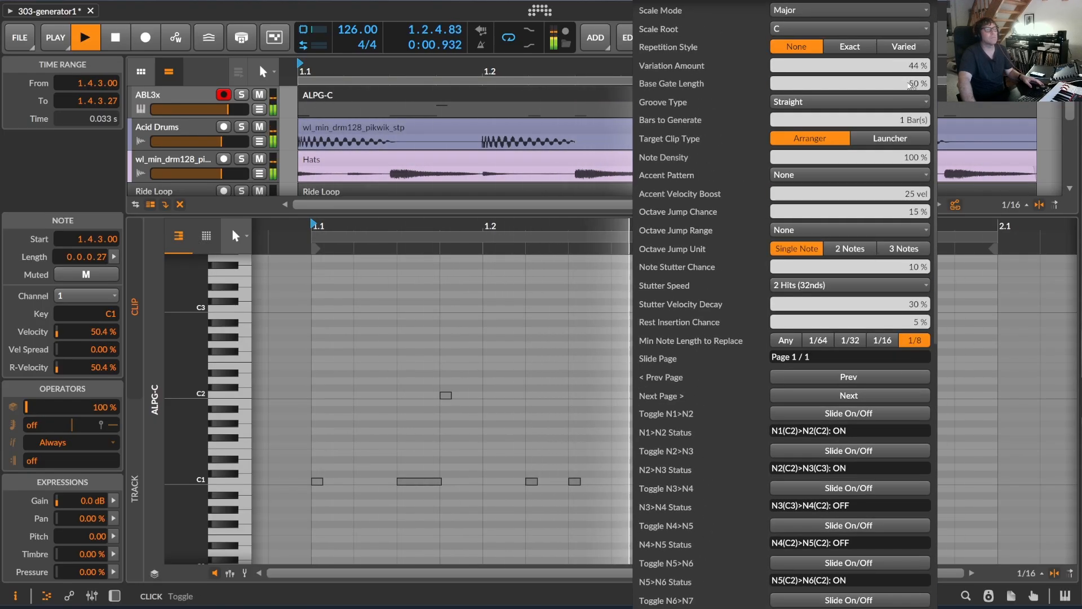
scroll(899, 90, down, 3)
scroll(888, 248, down, 8)
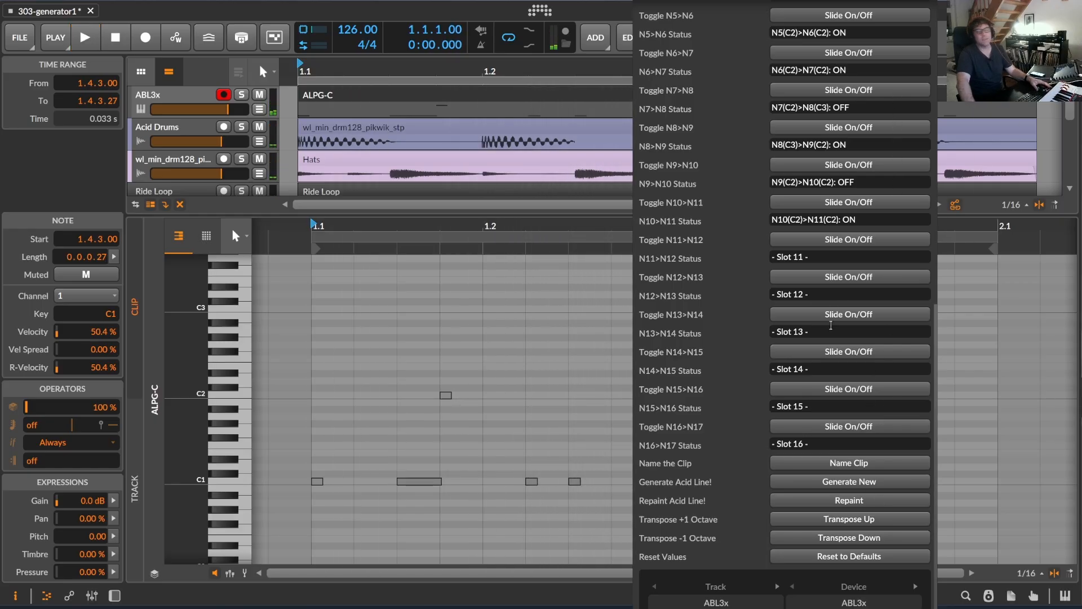
scroll(831, 325, up, 8)
scroll(835, 329, down, 7)
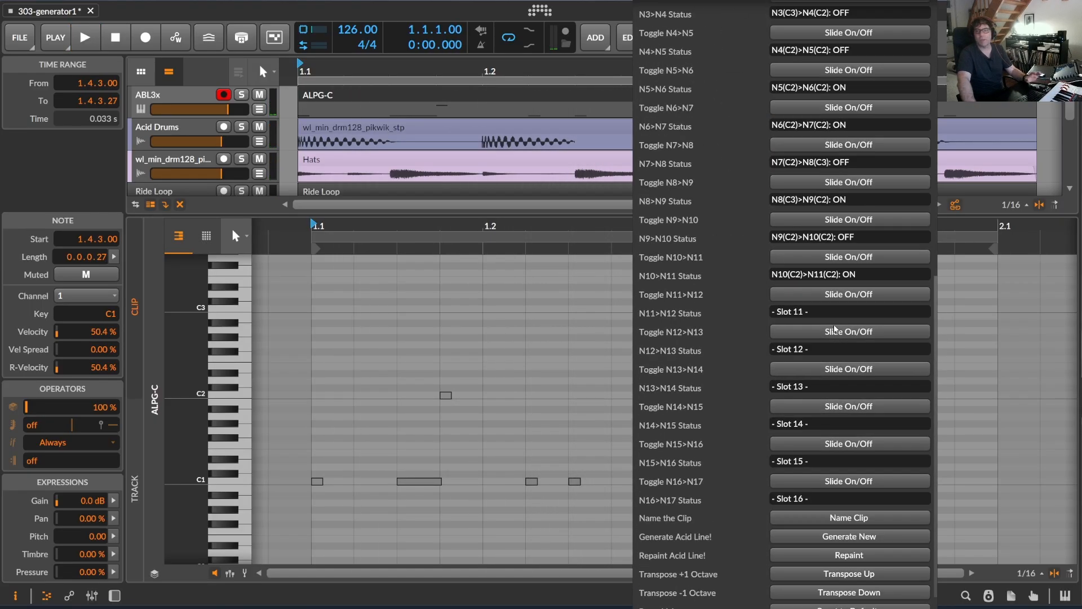
scroll(833, 325, down, 1)
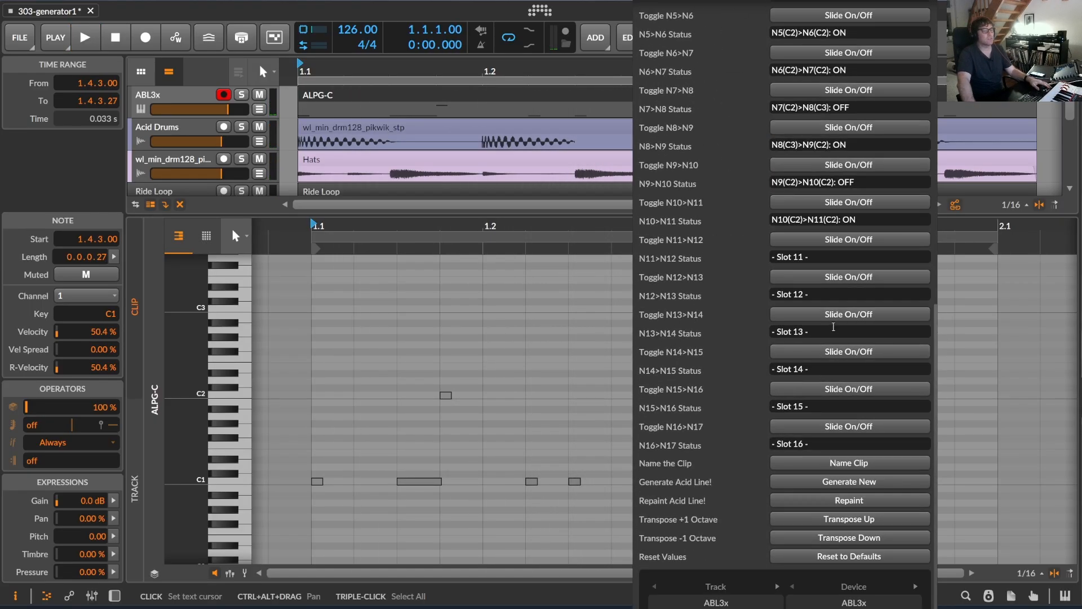
Generate a new acid line and transpose it down one octave.
click(847, 482)
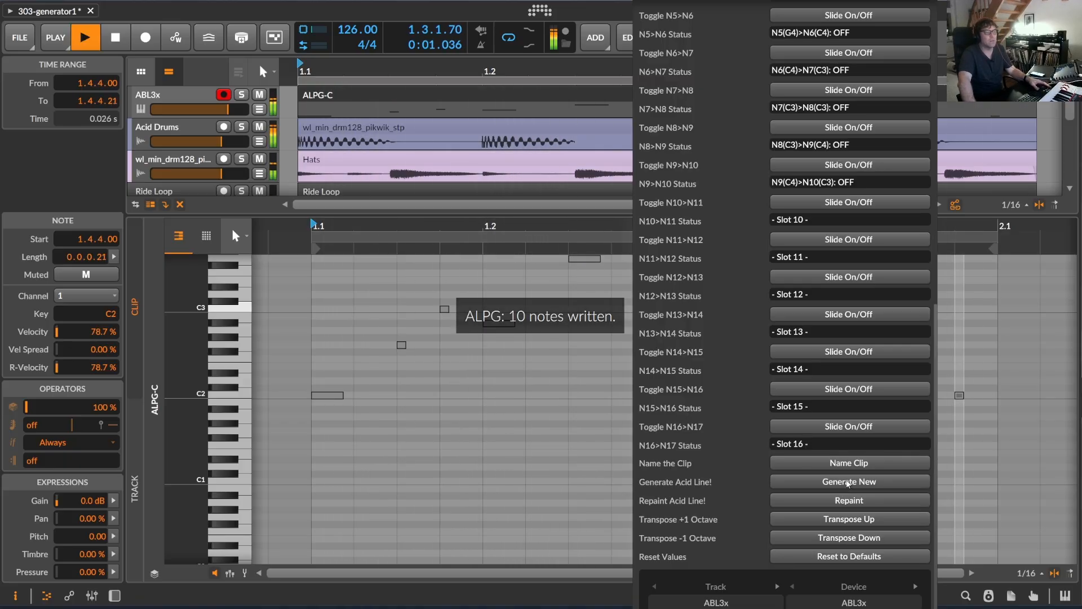
click(868, 538)
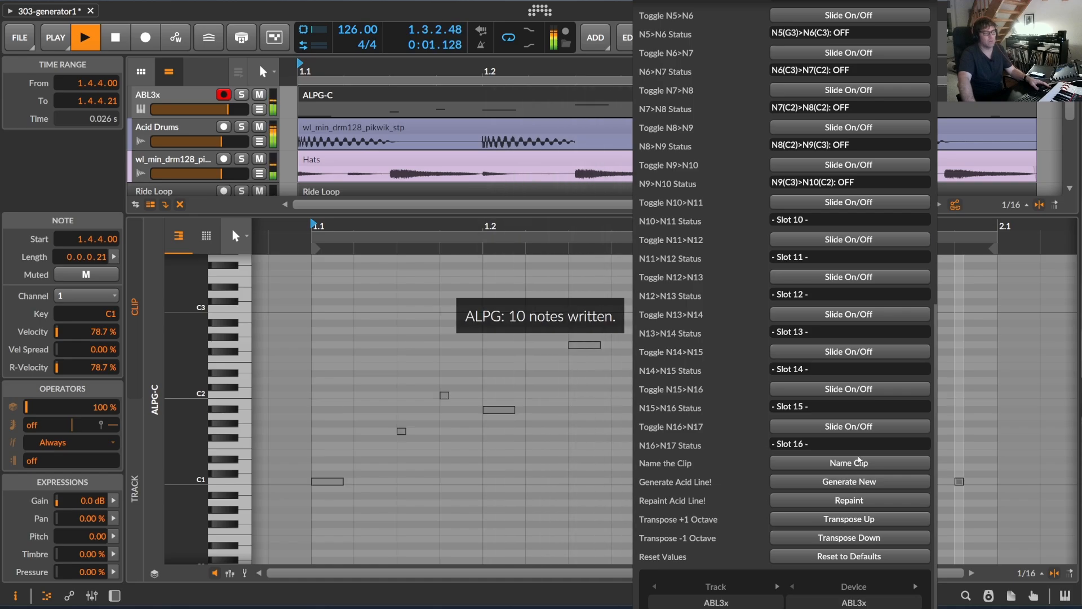
double_click(319, 102)
Raise the cut-off frequency on the ABL3x synth to 17.6% and close its plug-in window.
key(d)
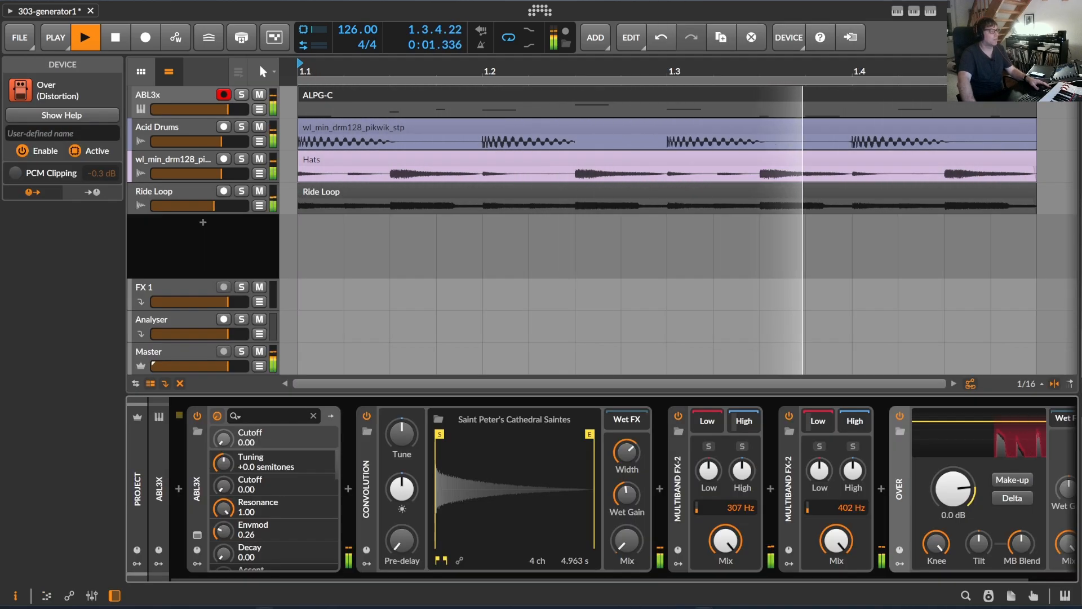
click(197, 534)
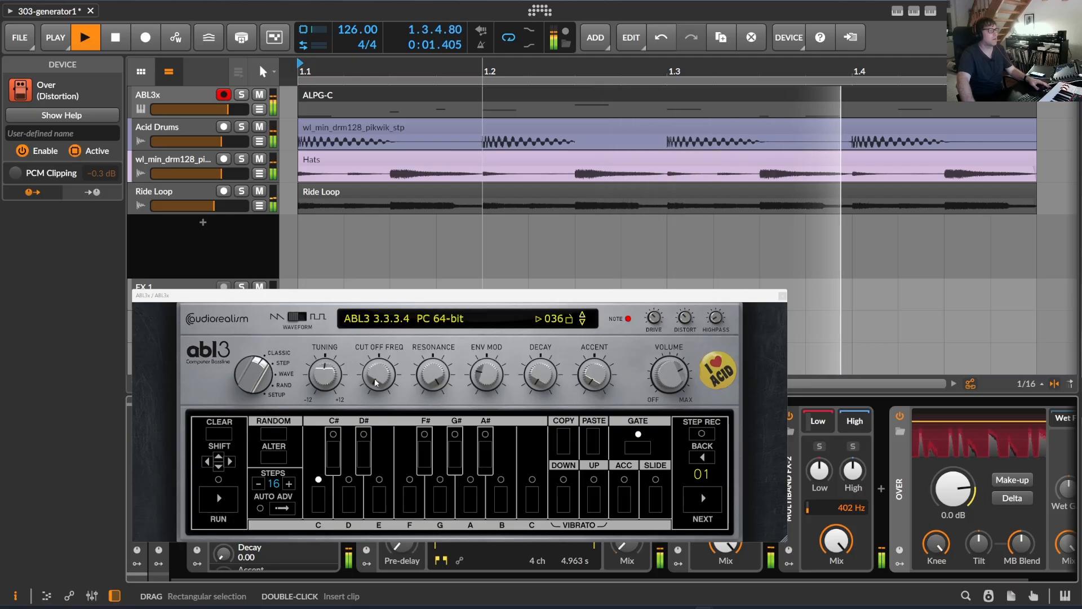
drag(394, 326, 420, 361)
click(202, 93)
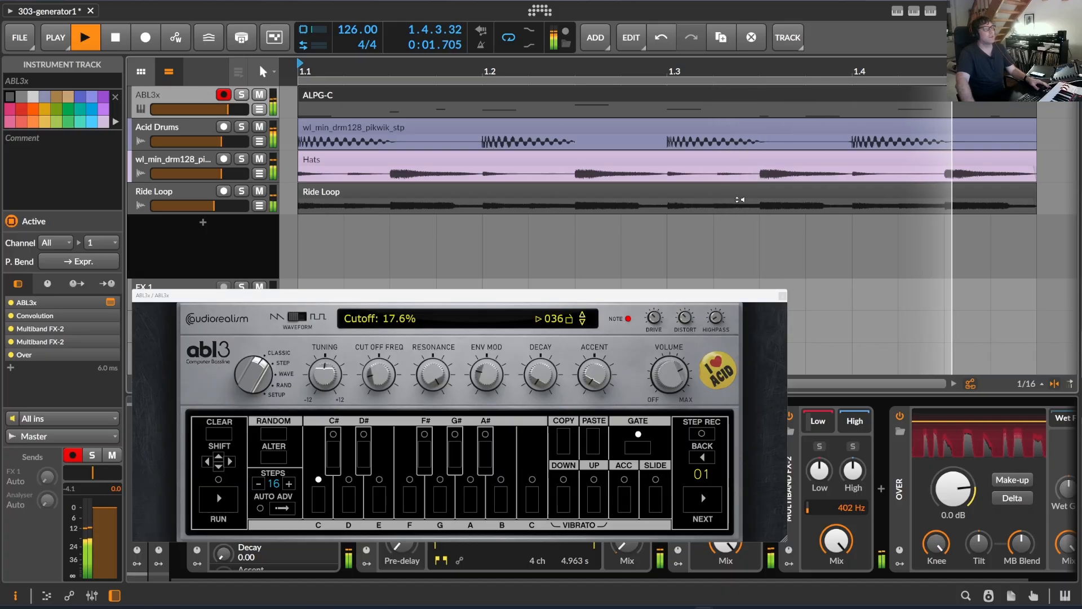
click(782, 295)
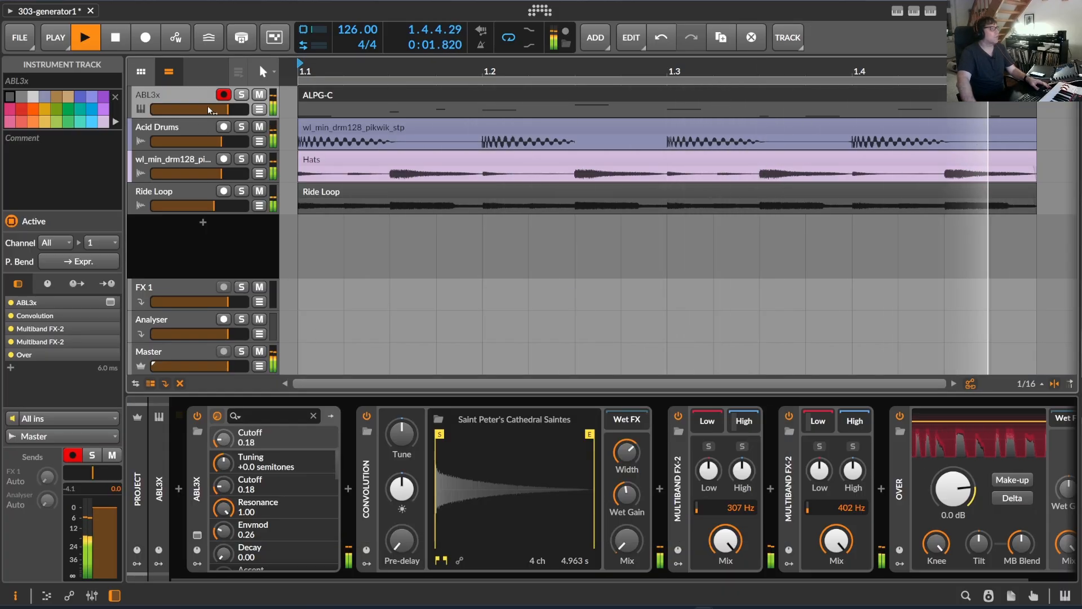
Reopen the ALPG-C clip for note editing and turn on the slides N3>N4, N6>N7 and N8>N9 in the generator.
double_click(344, 95)
drag(517, 227, 461, 244)
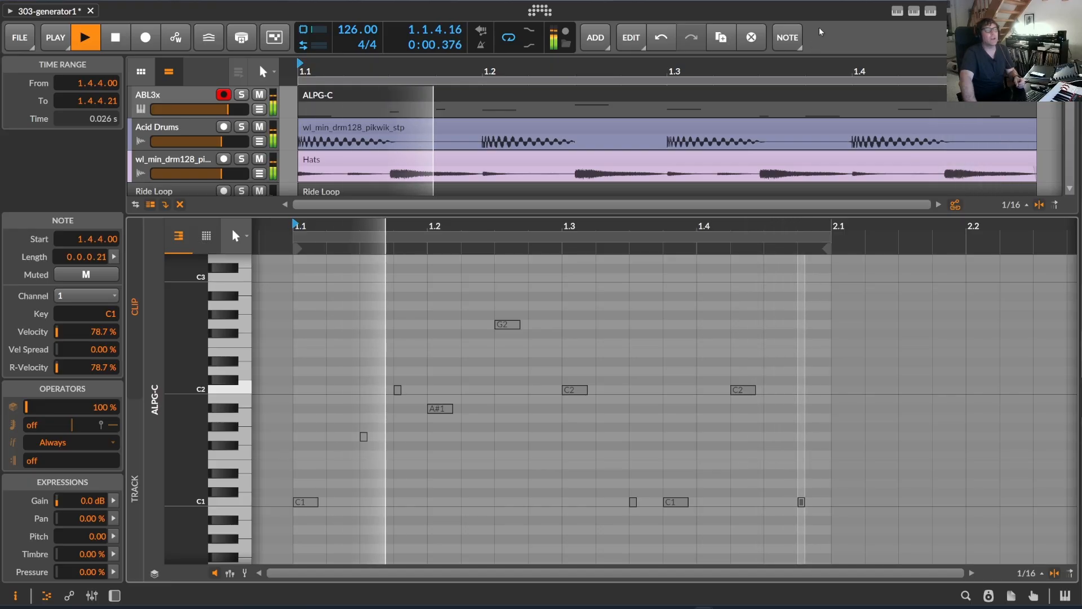
click(931, 13)
scroll(837, 294, down, 5)
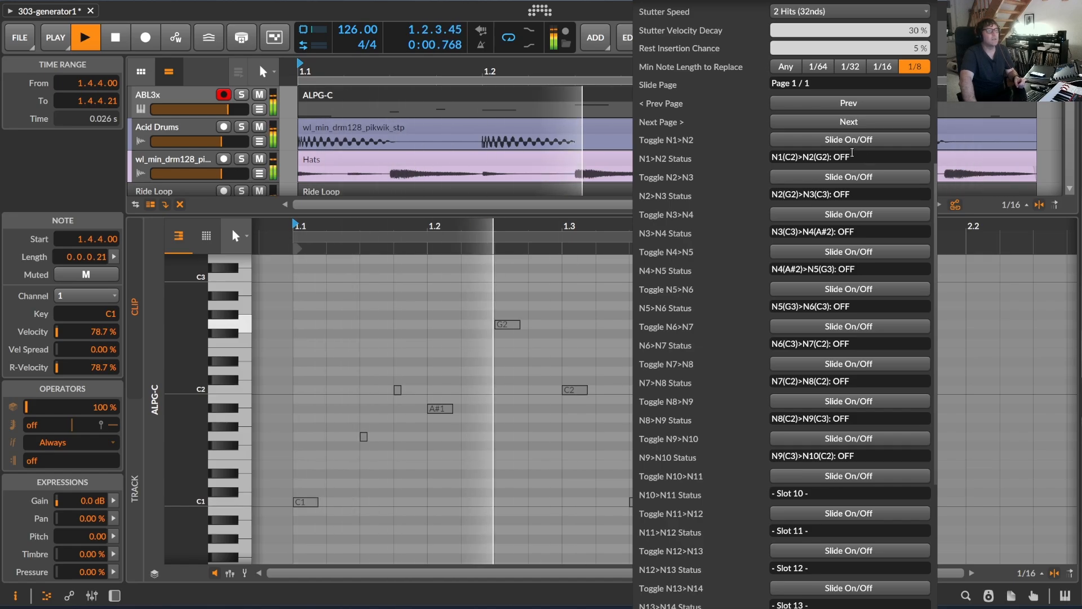
click(852, 214)
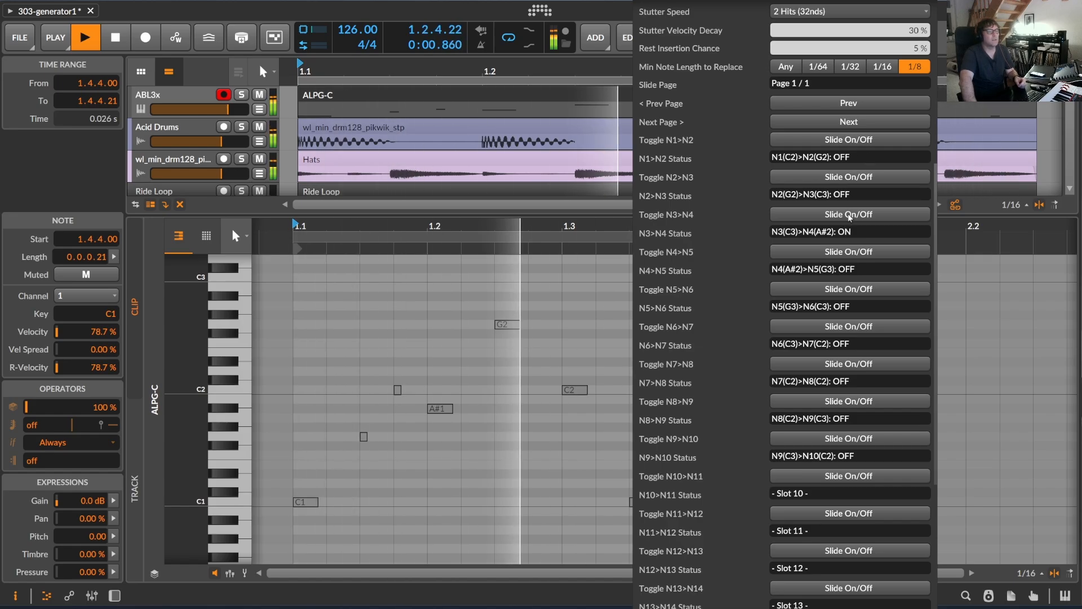
click(851, 327)
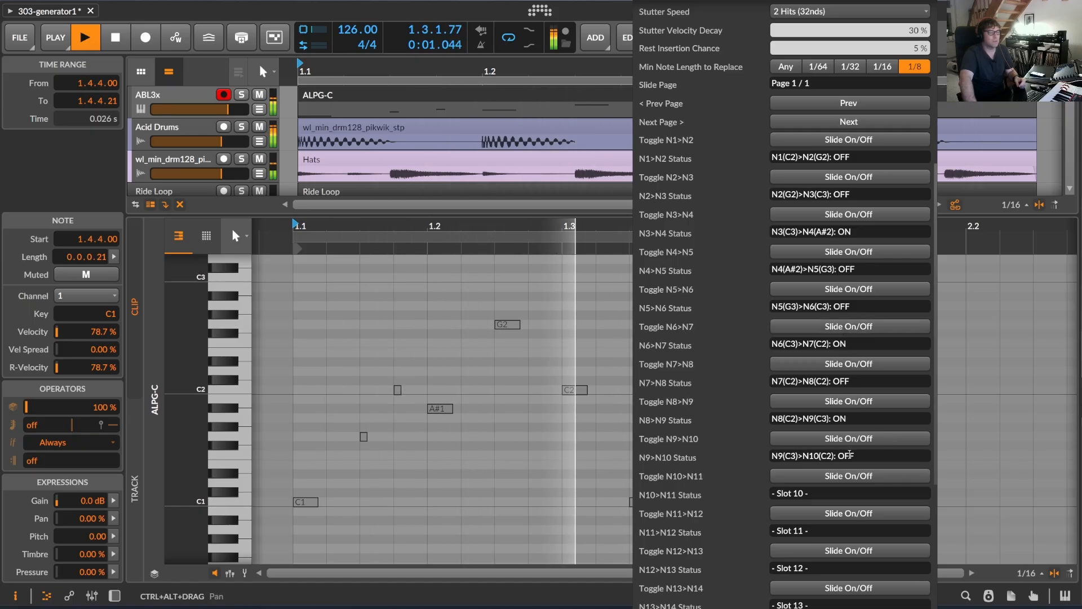
Repaint the acid line with the enabled slides and transpose it down one octave.
scroll(866, 512, down, 5)
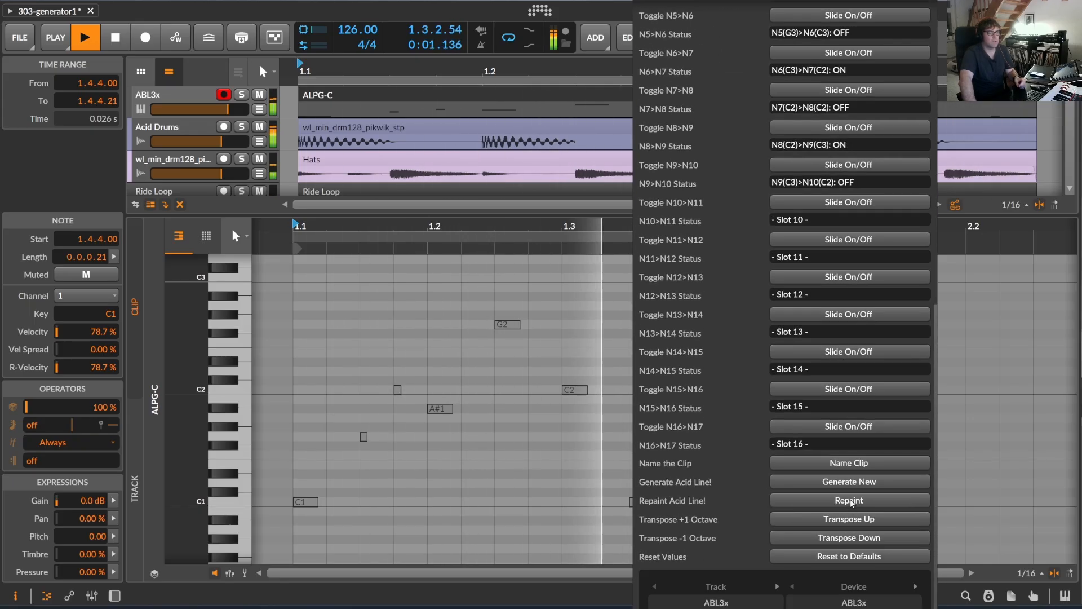
click(850, 516)
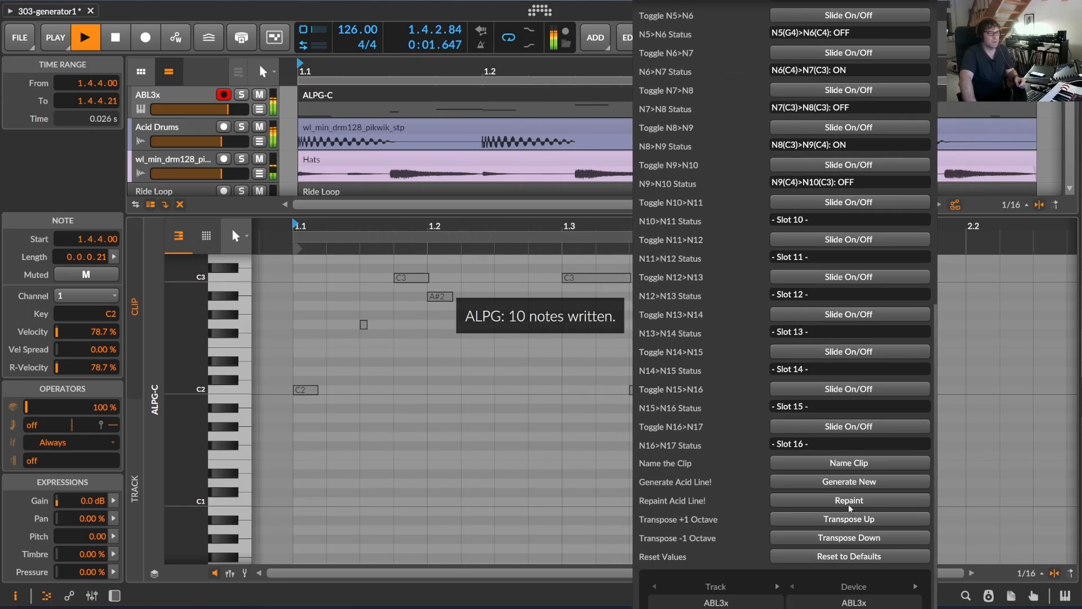
click(864, 538)
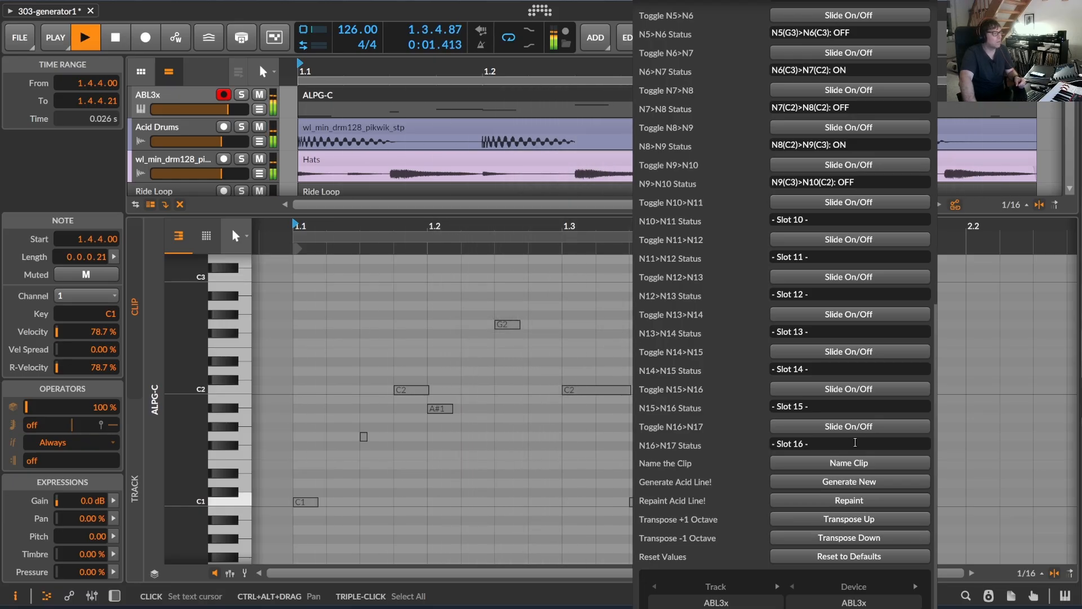
Turn on the slide N2>N3, repaint the acid line and transpose it down one octave.
scroll(856, 398, up, 5)
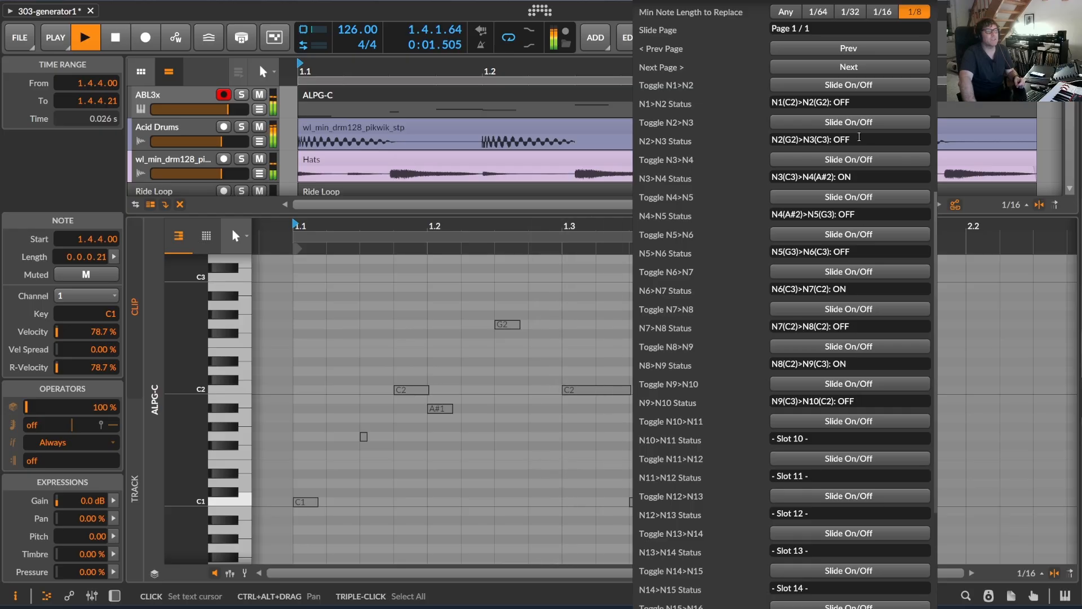
scroll(870, 257, down, 5)
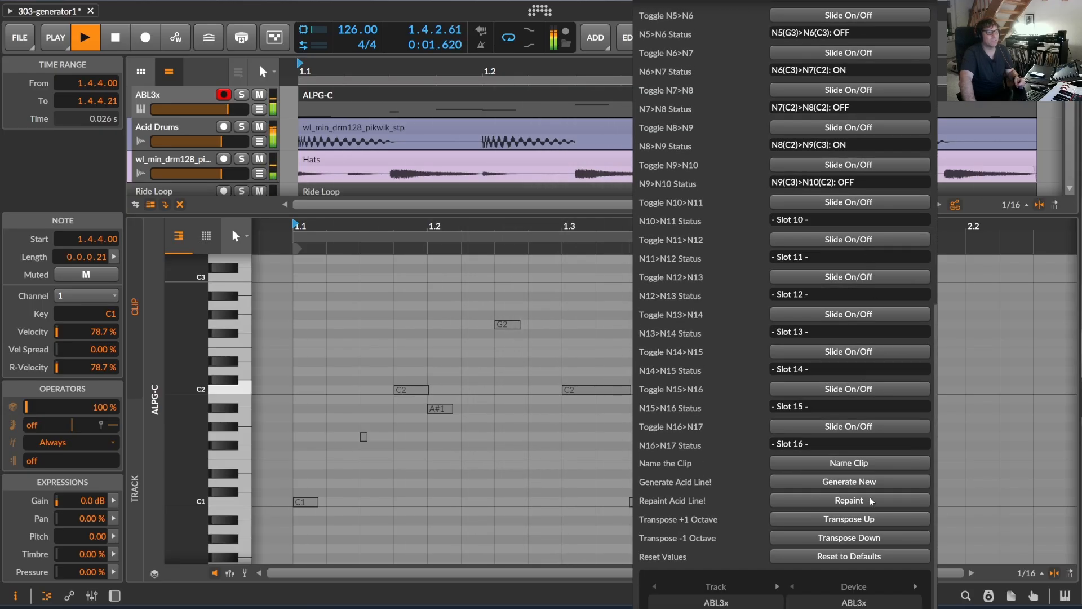
click(856, 523)
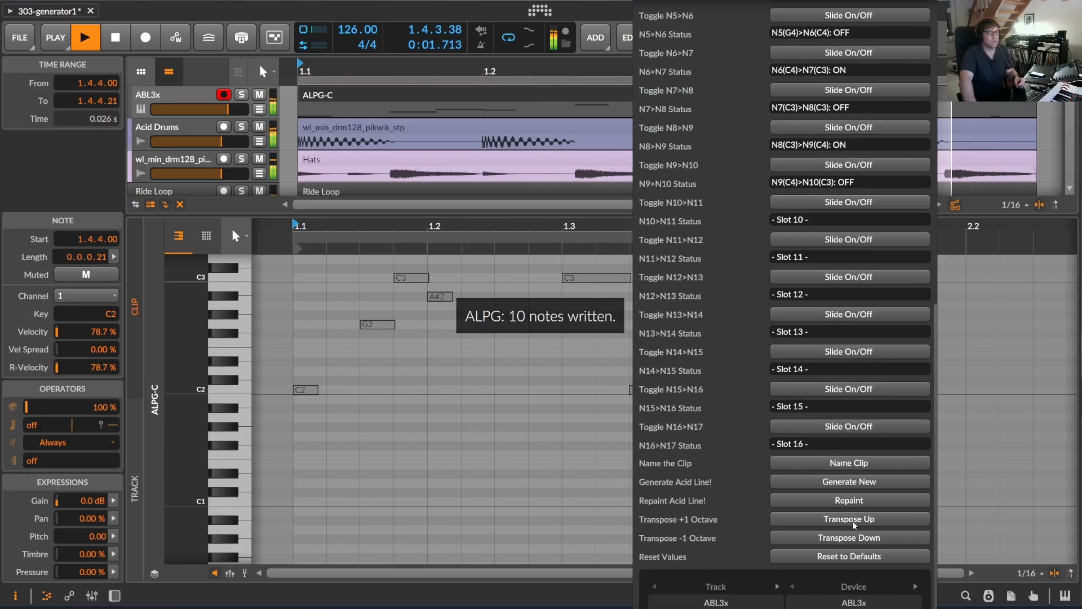
click(865, 539)
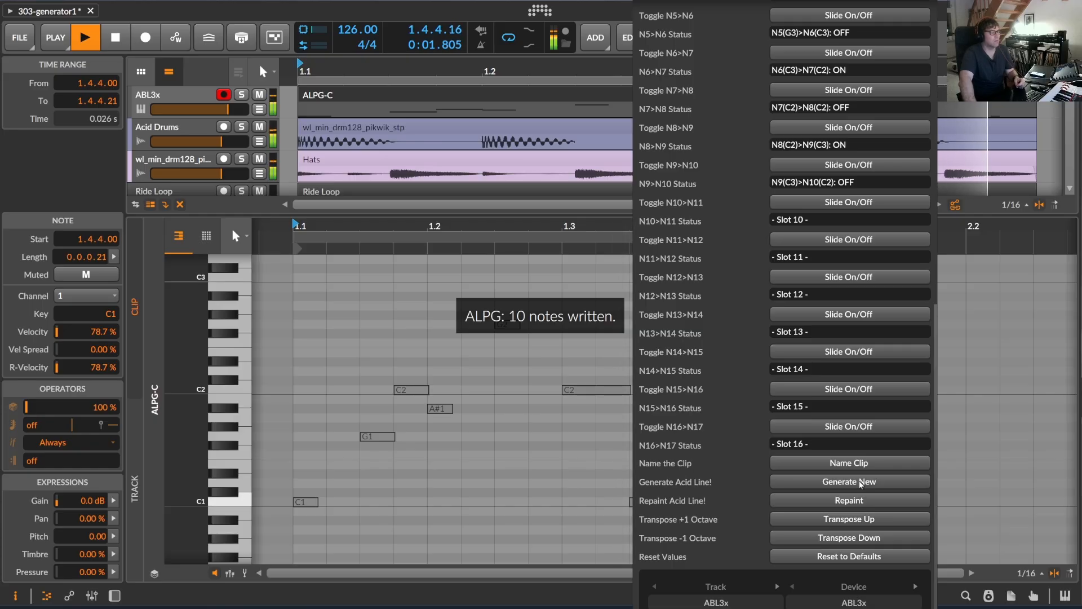
Lower the cut-off frequency in the ABL3x plug-in window and reopen the ALPG-C clip for note editing.
click(178, 90)
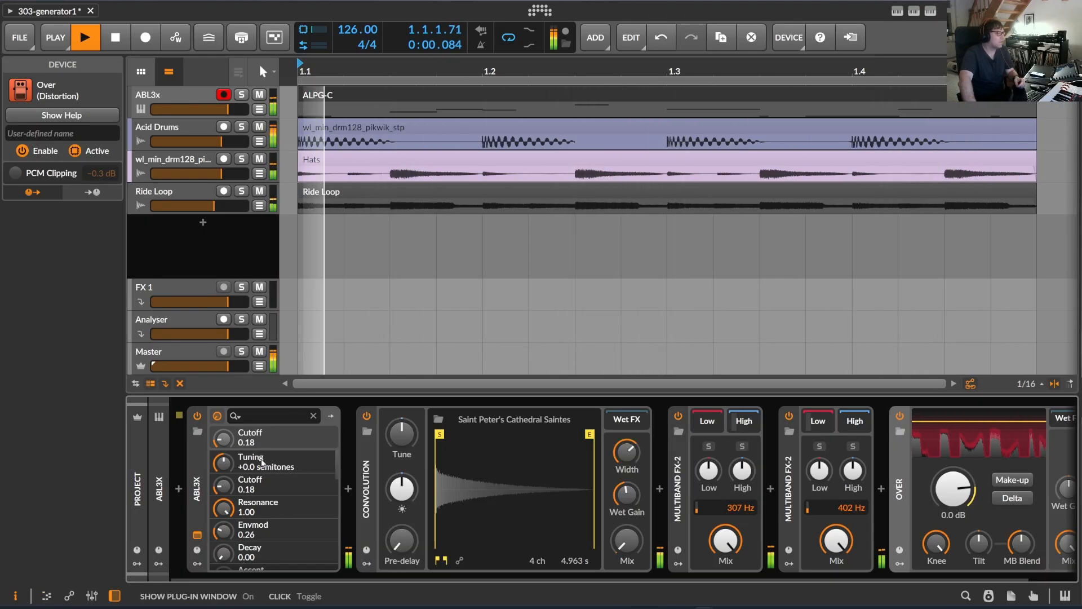
drag(378, 374, 386, 417)
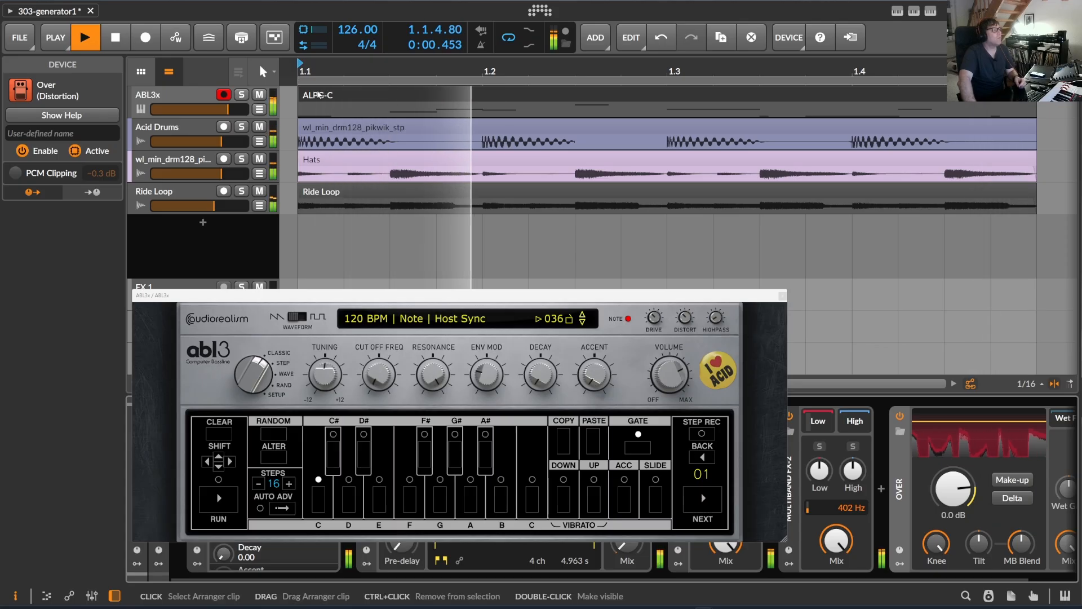
double_click(319, 95)
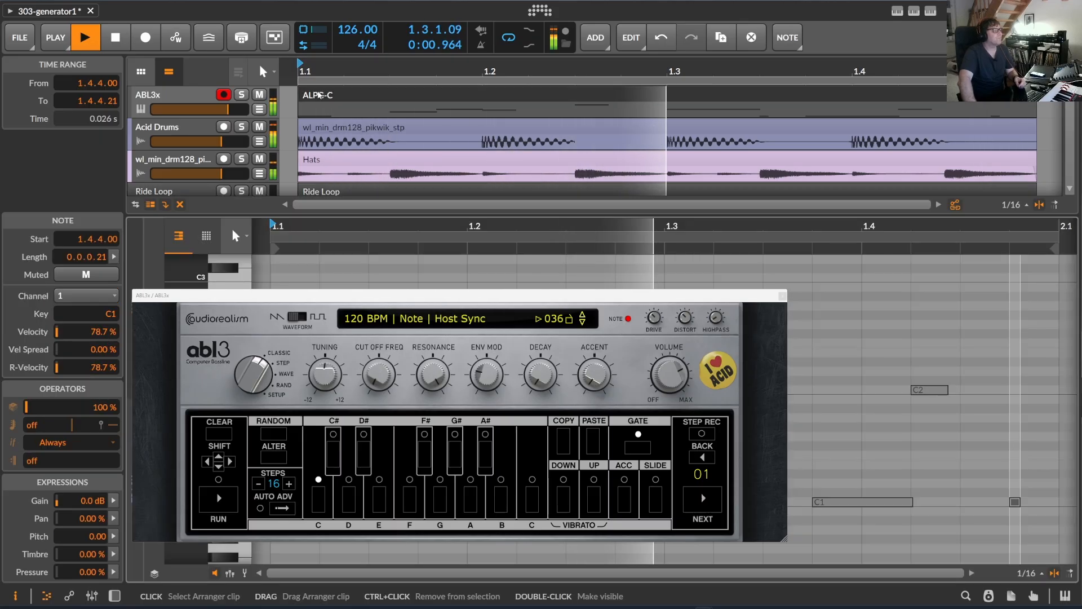
Set the Groove Type to 16th Triplet, repaint the acid line and transpose it down one octave.
click(931, 11)
scroll(859, 423, down, 5)
scroll(857, 419, up, 5)
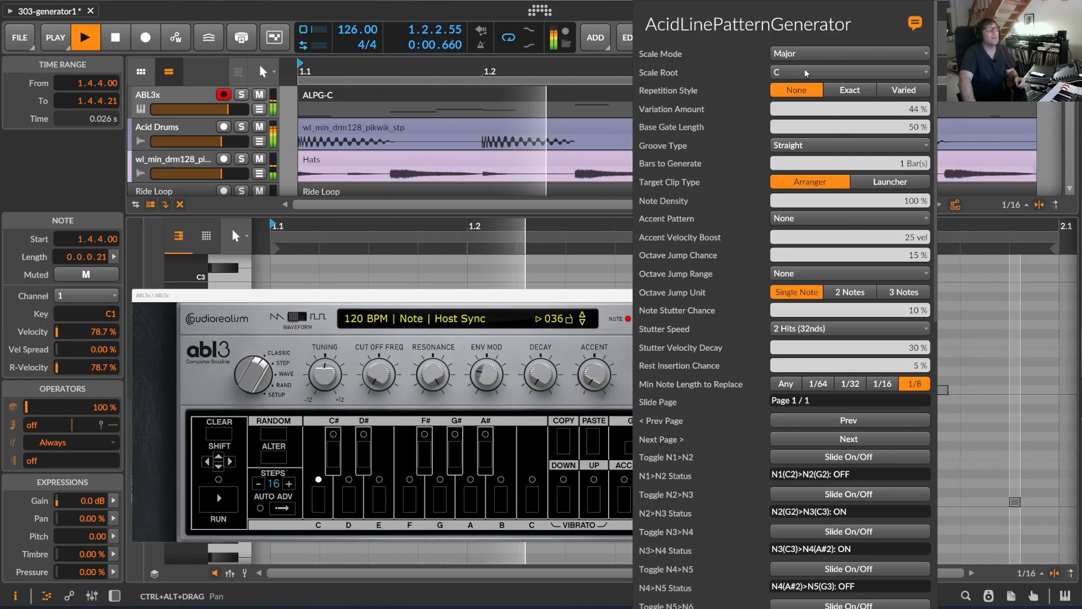
click(817, 145)
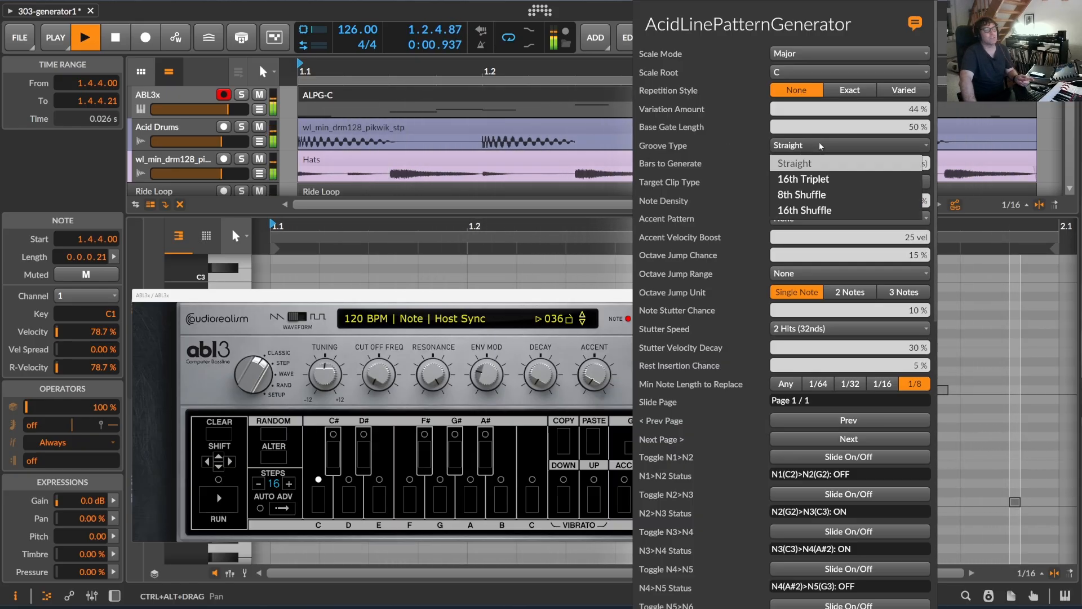
click(826, 180)
scroll(844, 396, down, 10)
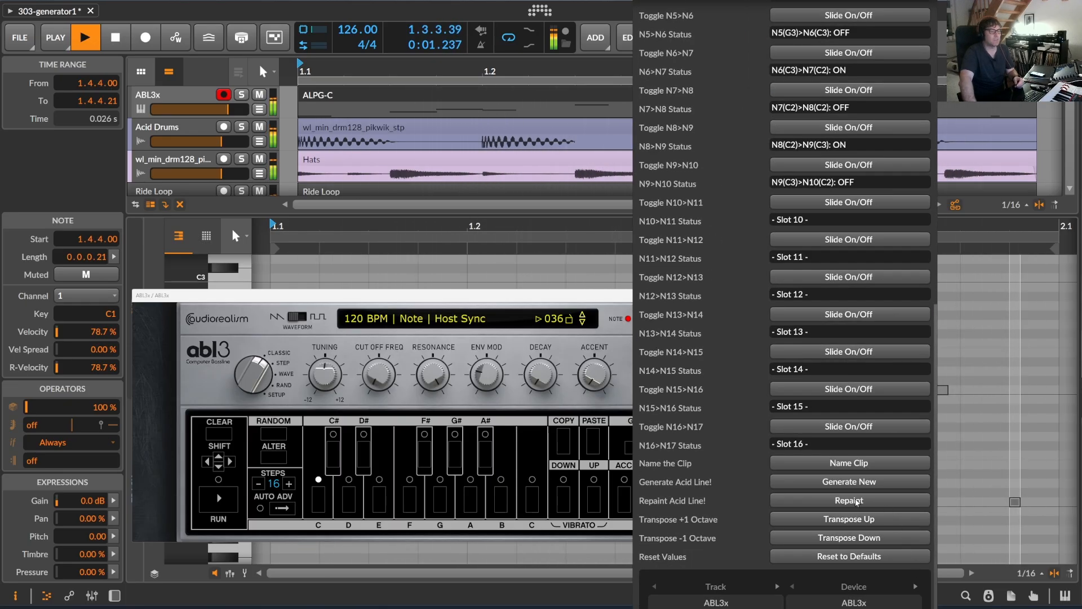
click(864, 539)
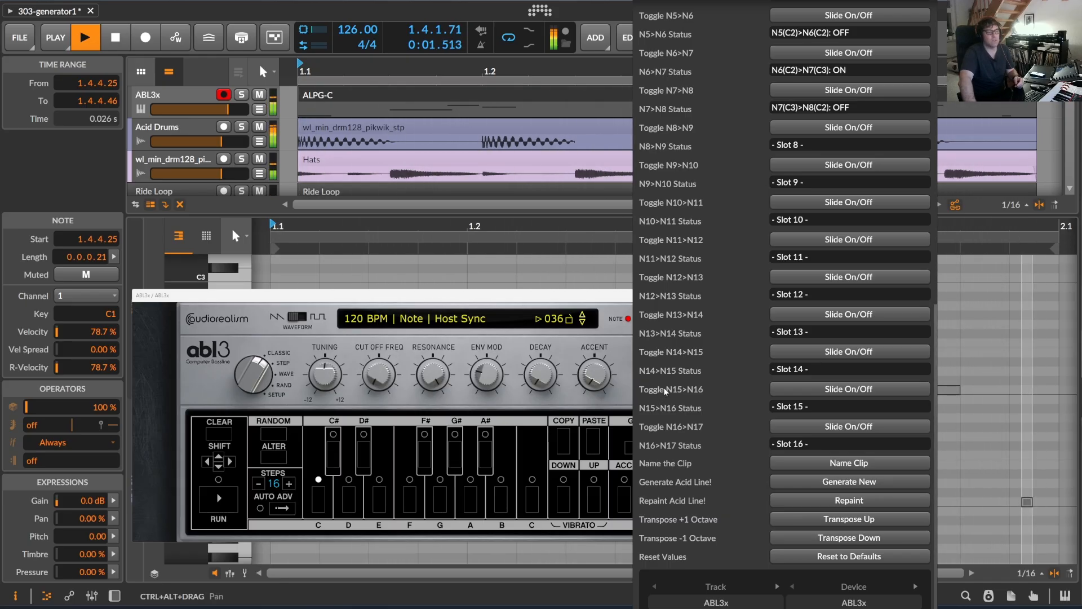
Set the Repetition Style to Varied and the Variation Amount to 19%.
scroll(852, 311, up, 10)
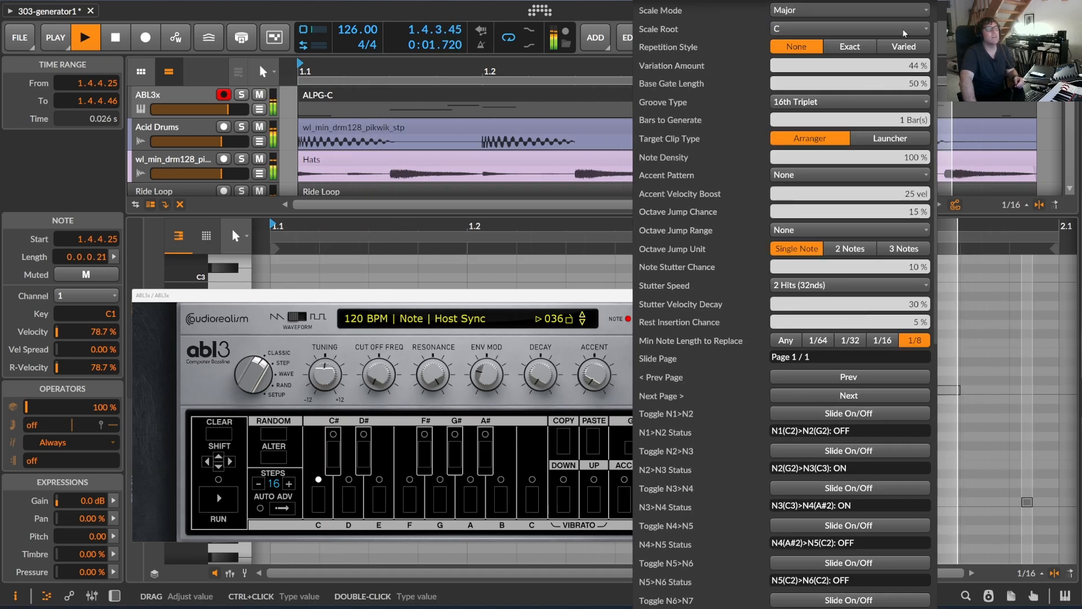
click(904, 46)
scroll(906, 68, up, 1)
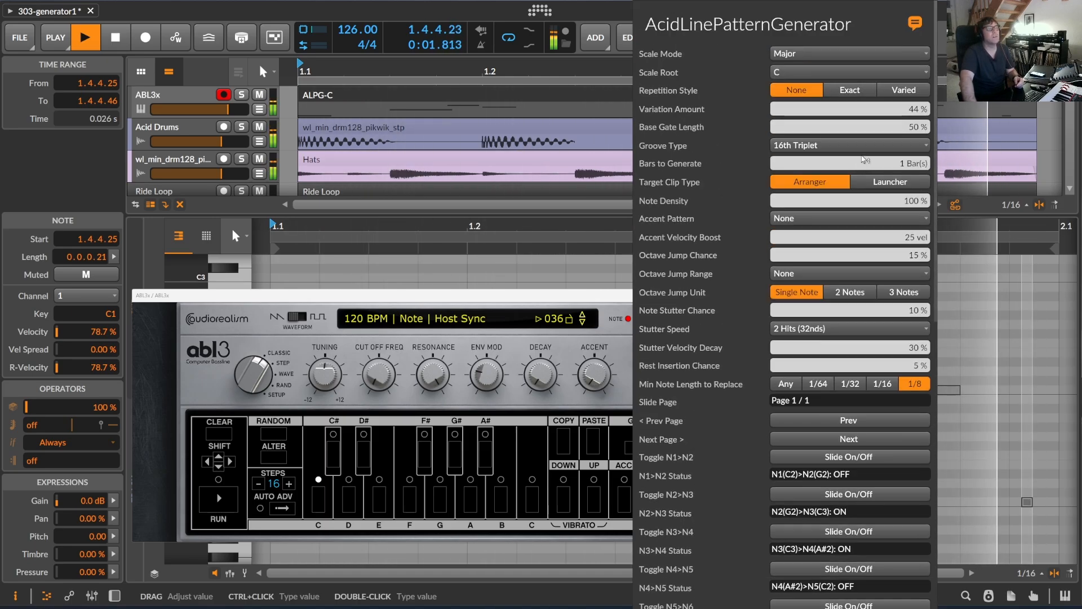
drag(907, 110, 909, 113)
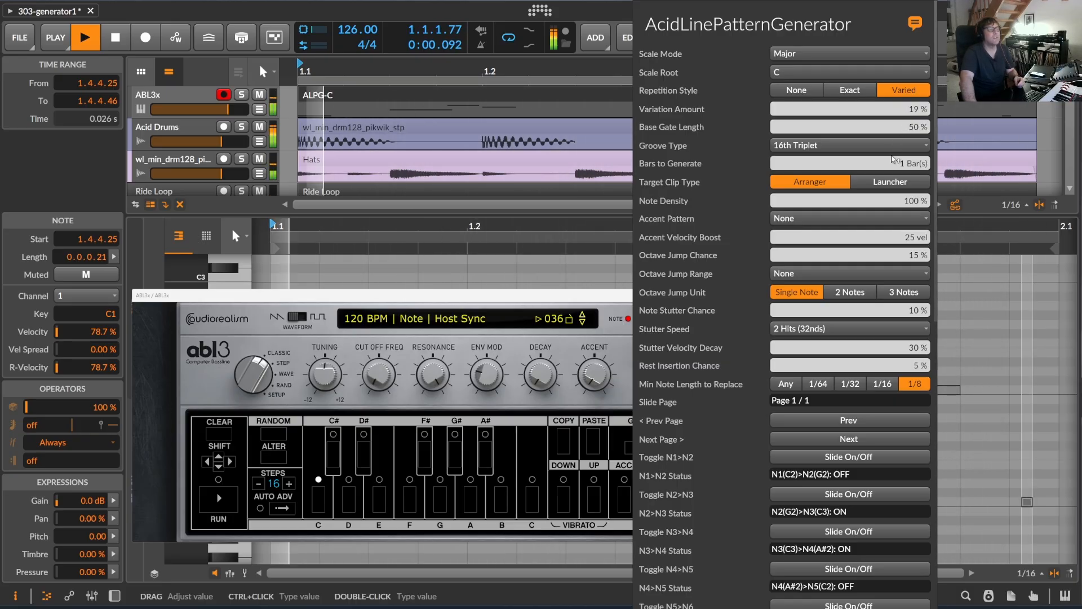
Set the Groove Type to Straight.
click(804, 146)
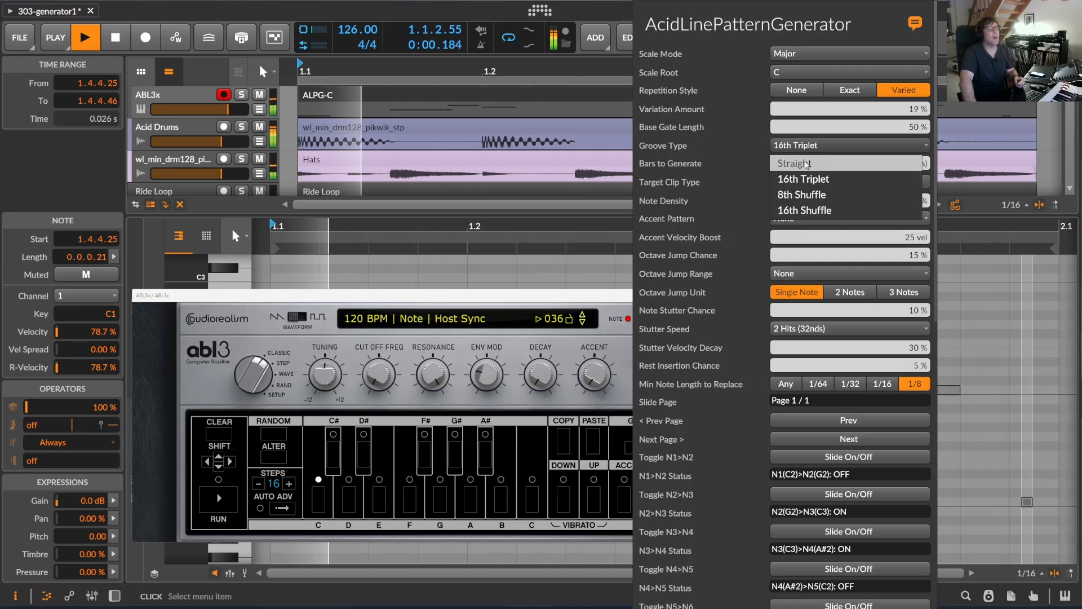
click(805, 164)
scroll(824, 276, down, 5)
scroll(825, 265, up, 5)
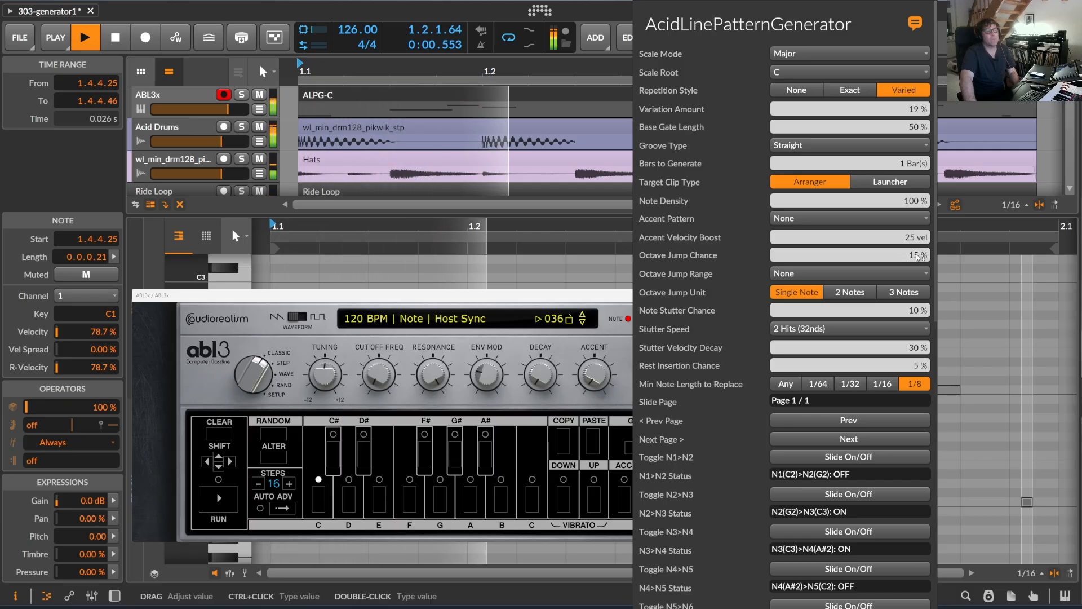
Set the Octave Jump Chance to 73%.
drag(828, 256, 828, 210)
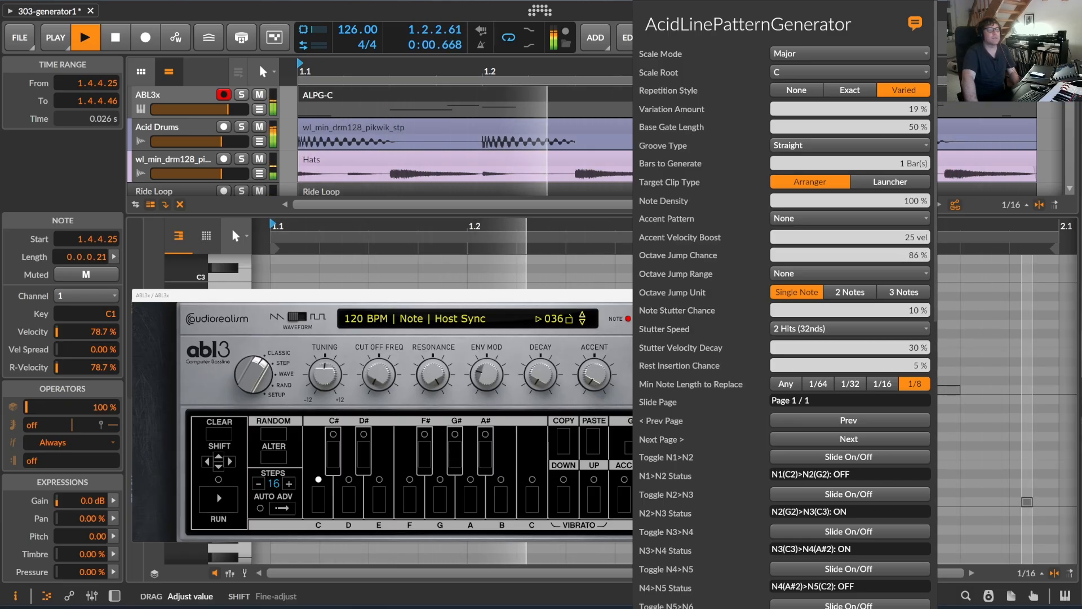
drag(818, 254, 818, 261)
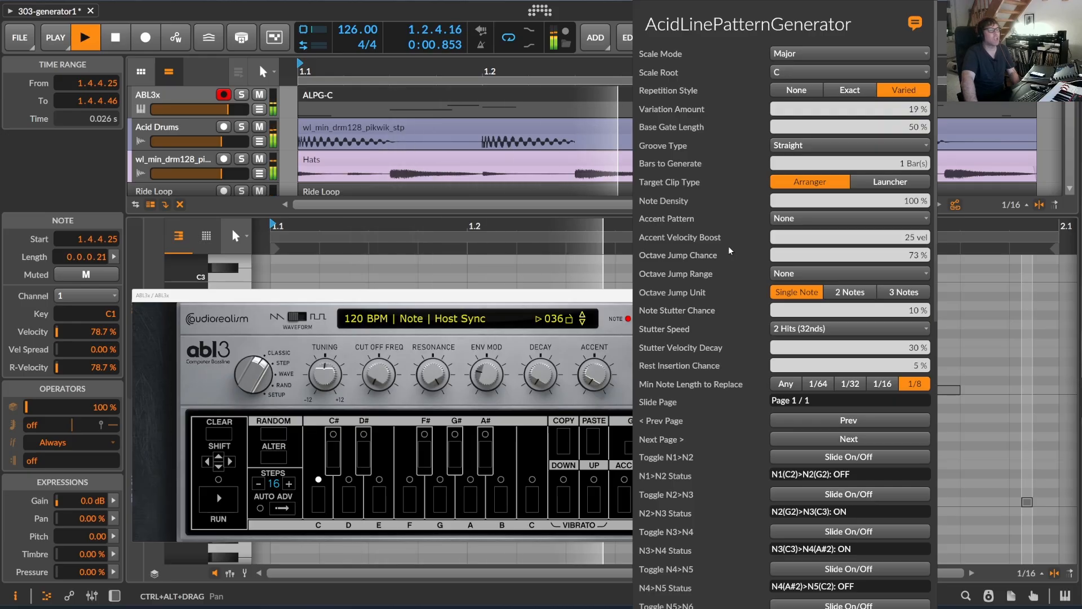
scroll(813, 198, down, 3)
scroll(672, 226, up, 3)
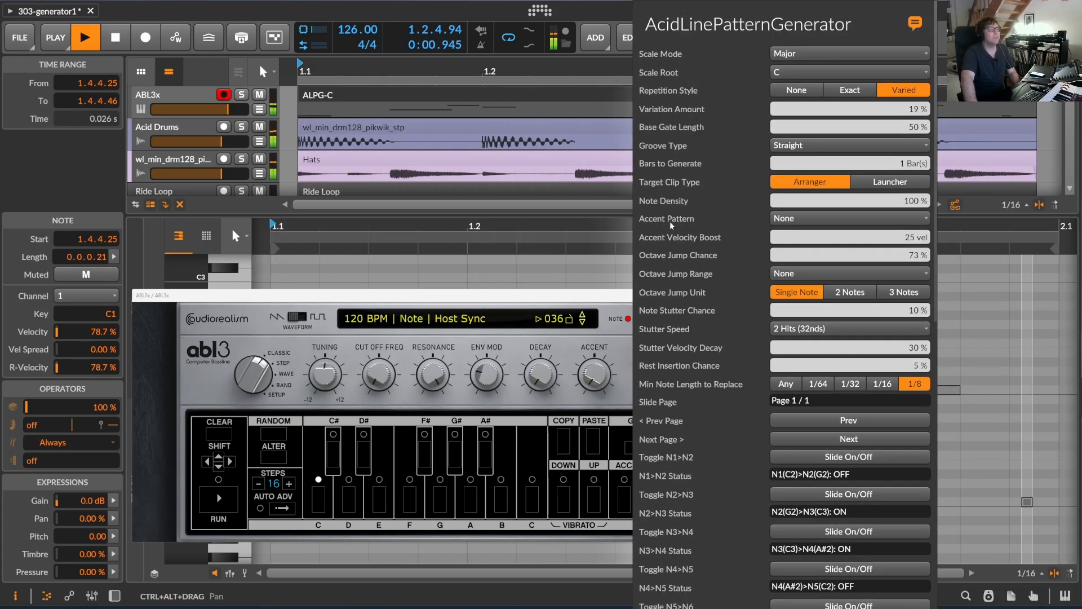
Set the Accent Pattern to Classic 303 Beat and the Octave Jump Range to +/- 2 Octaves.
click(787, 220)
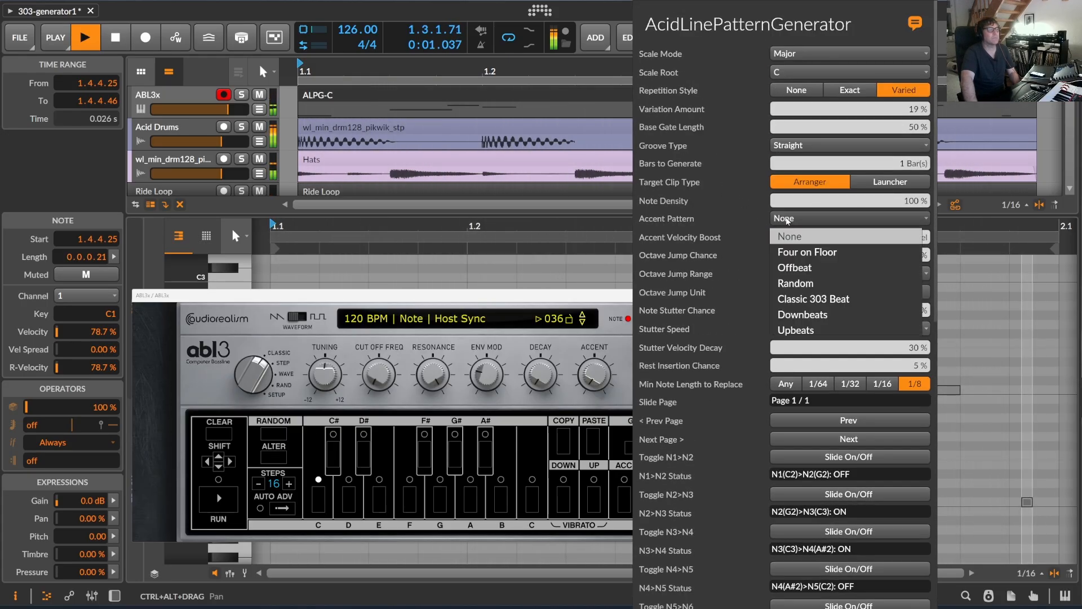
click(813, 299)
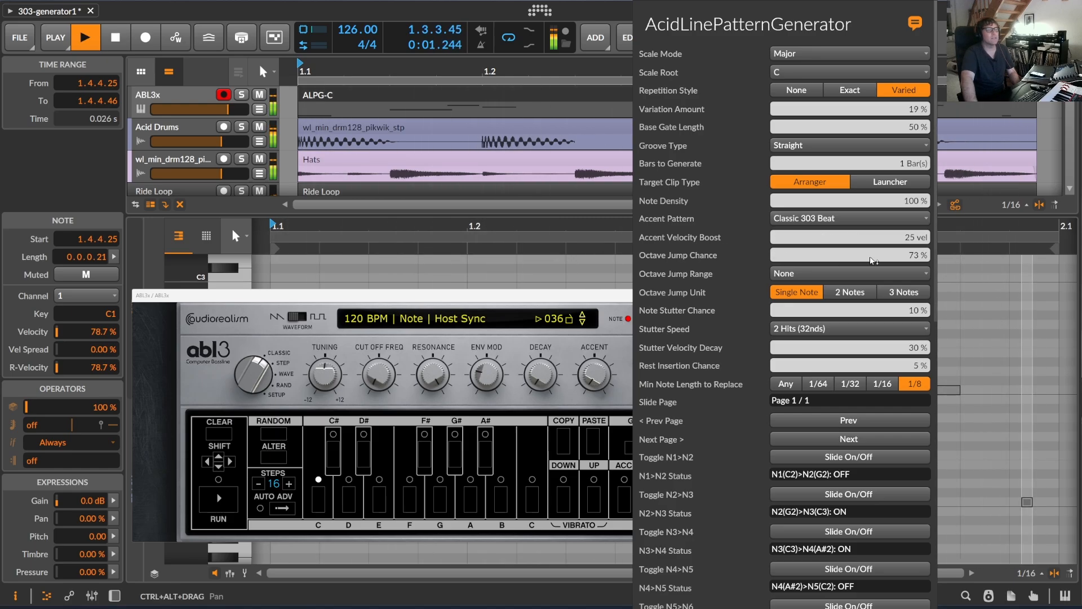
click(794, 274)
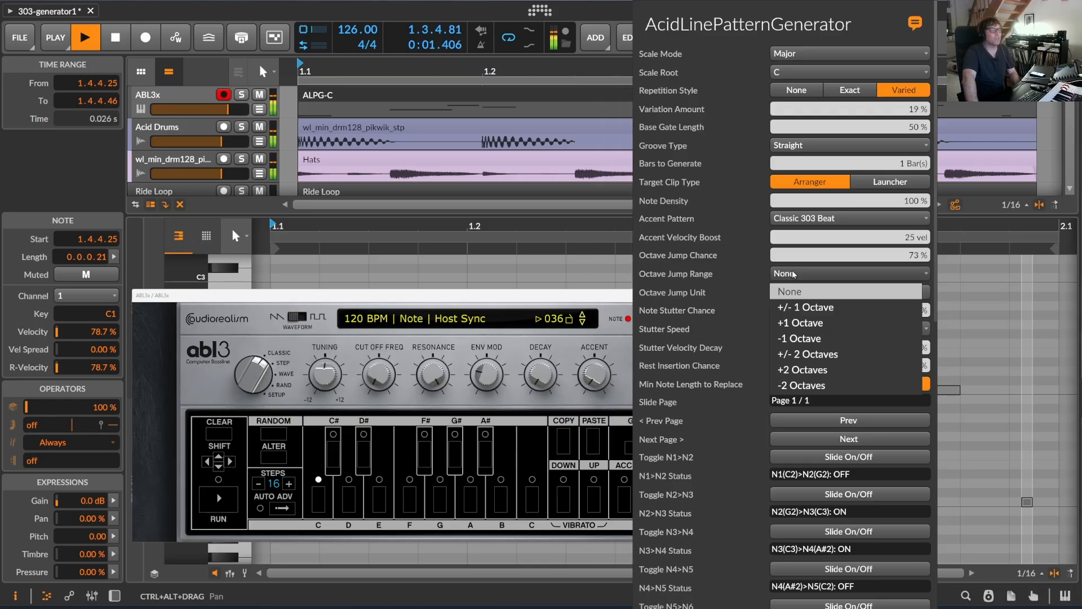
click(817, 354)
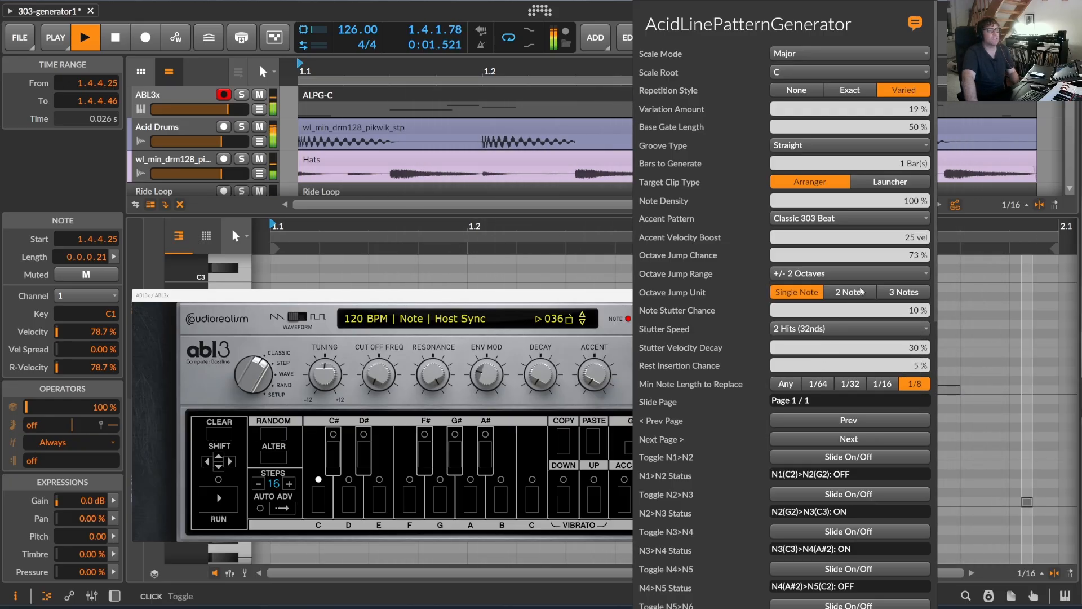
Turn on the slide from note N5 to note N6.
scroll(854, 311, down, 15)
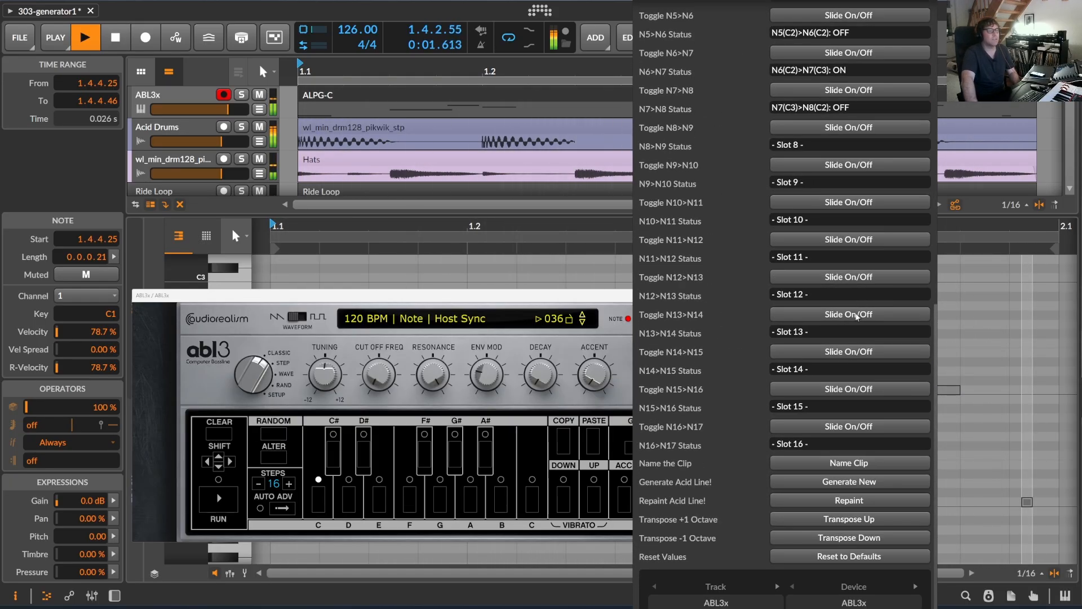
scroll(857, 316, up, 5)
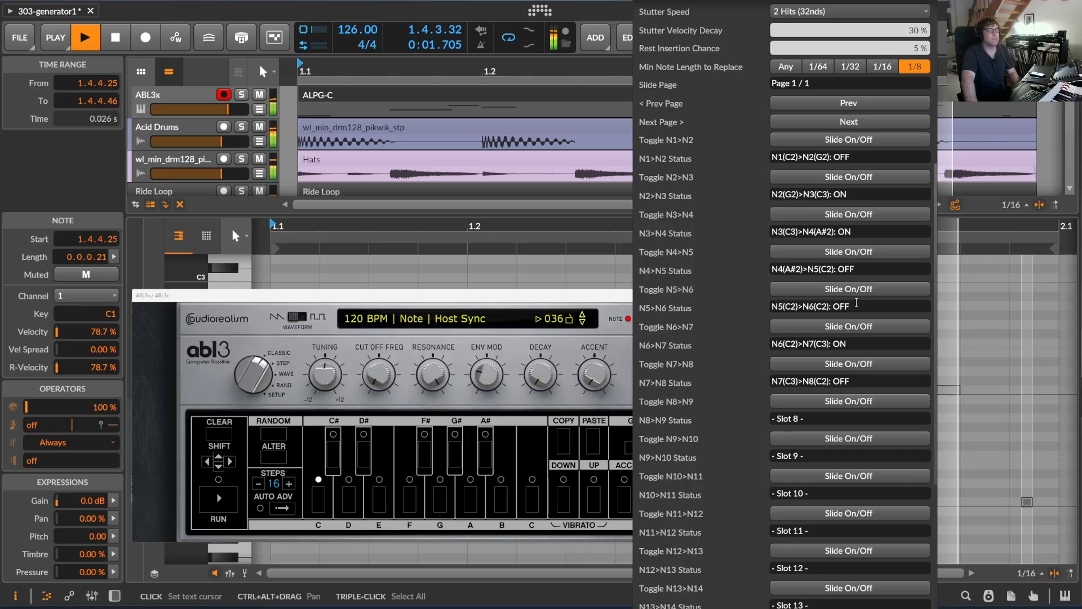
click(865, 290)
Repaint the acid line and transpose it down one octave.
scroll(863, 305, down, 5)
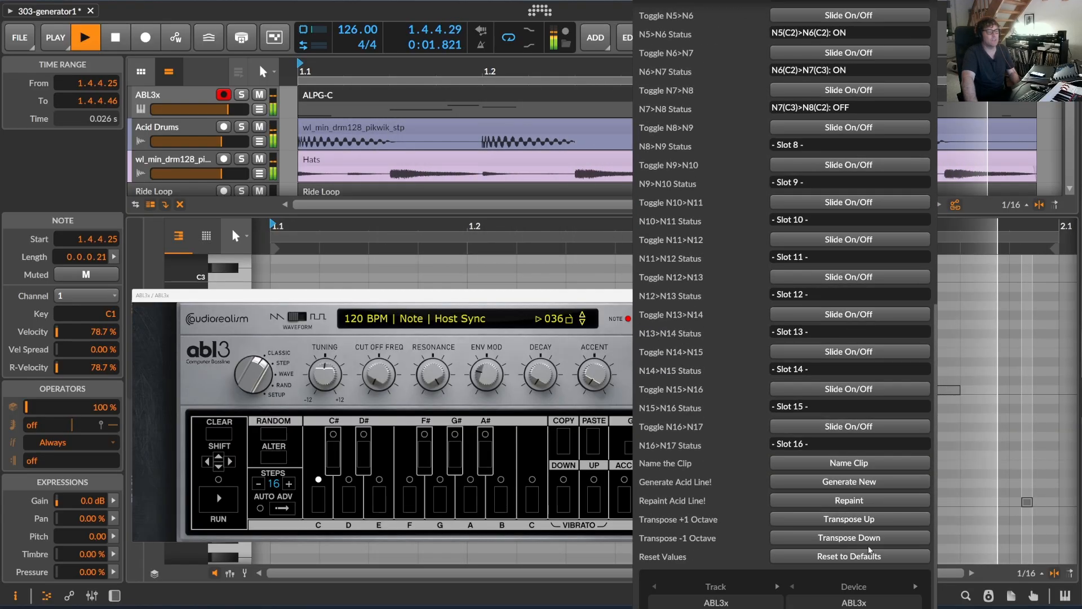
click(851, 501)
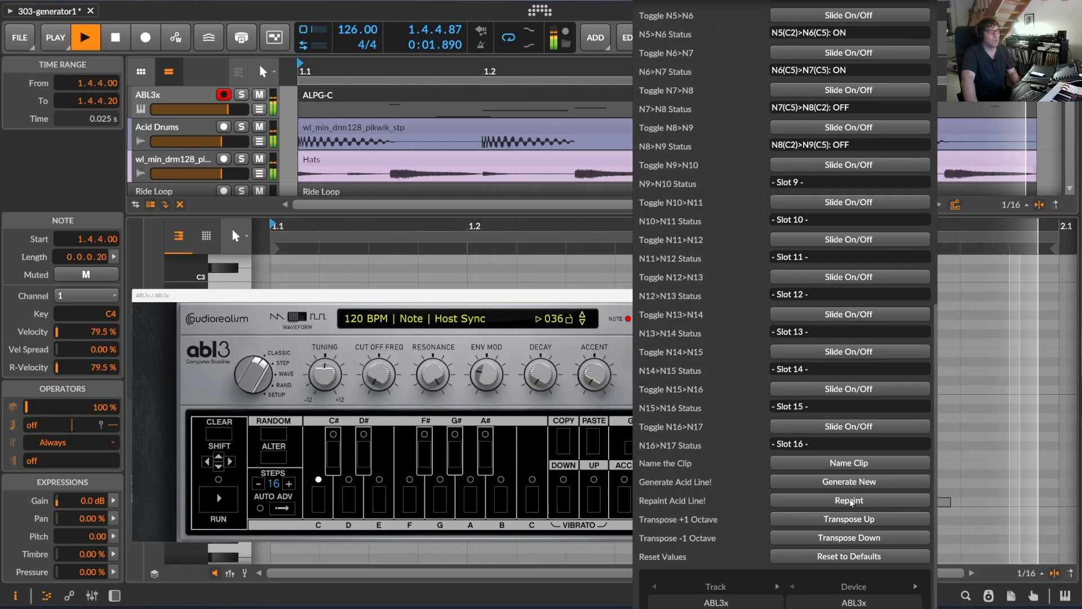
click(858, 535)
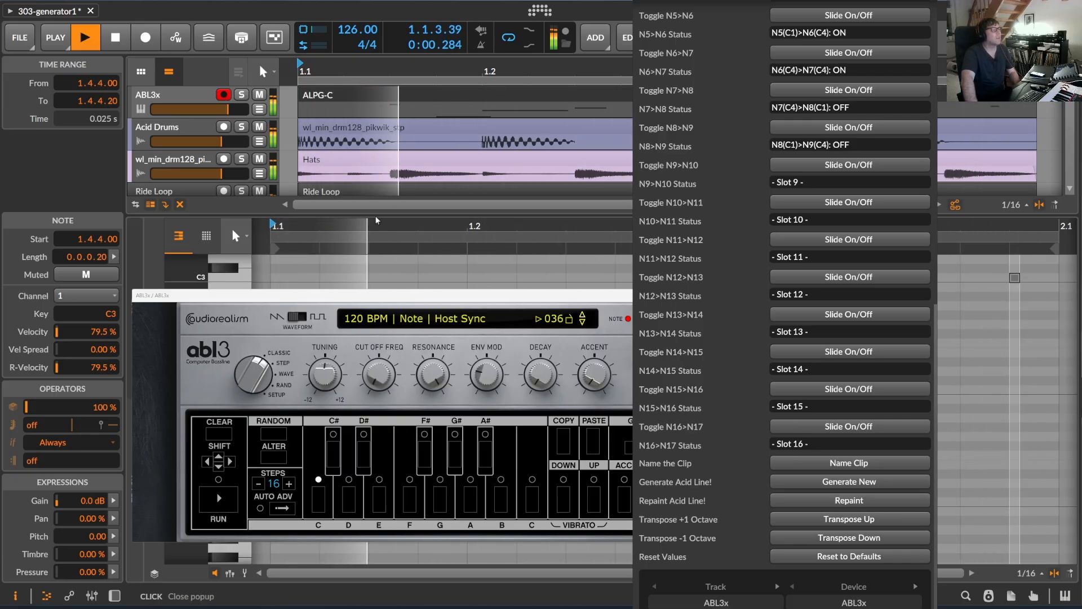
Move the ABL3x plugin window out of the way and examine the pitch range of the ALPG-C clip's notes in the piano roll.
drag(370, 295, 526, 585)
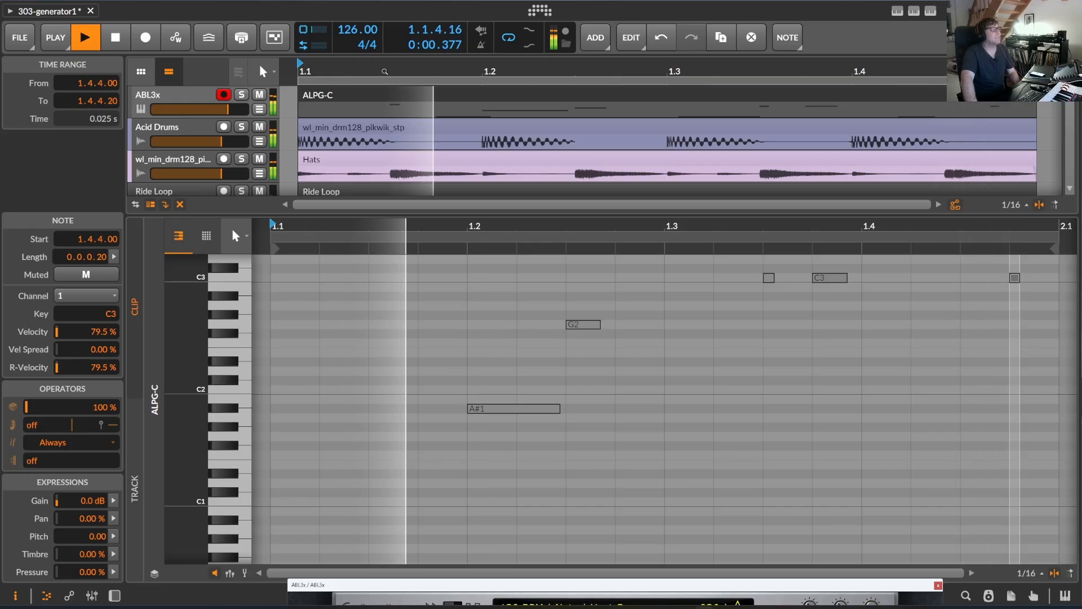
drag(385, 71, 299, 228)
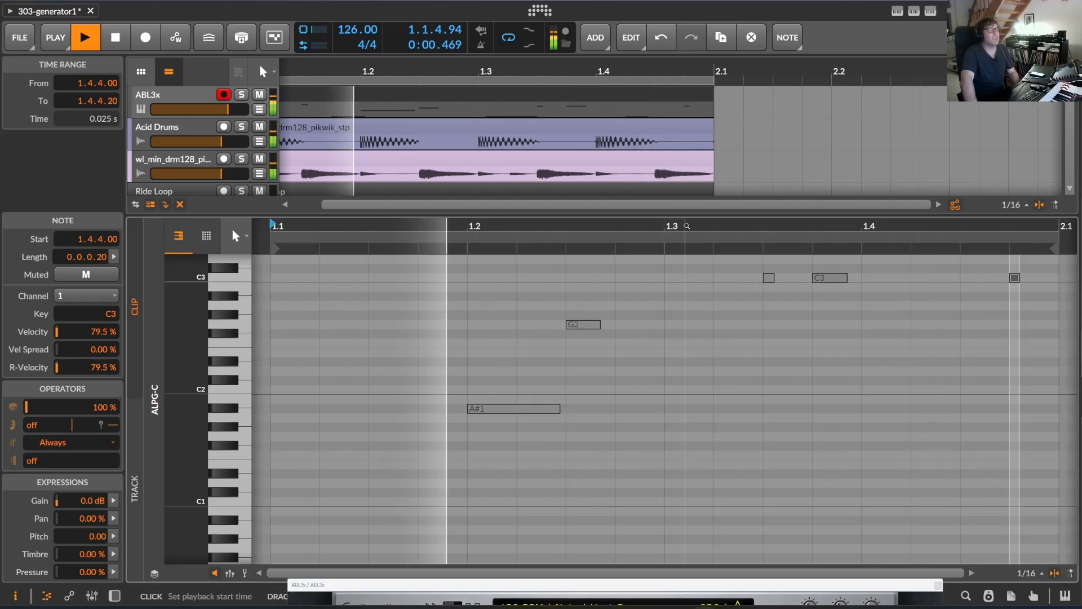
drag(686, 225, 568, 446)
scroll(568, 446, up, 6)
scroll(568, 445, down, 5)
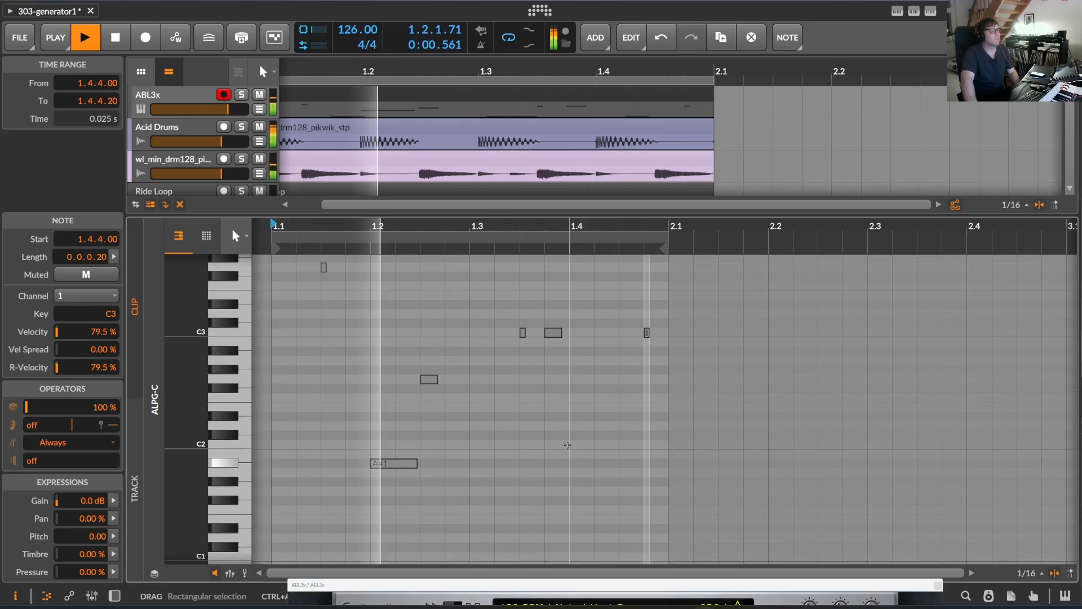
scroll(568, 446, down, 8)
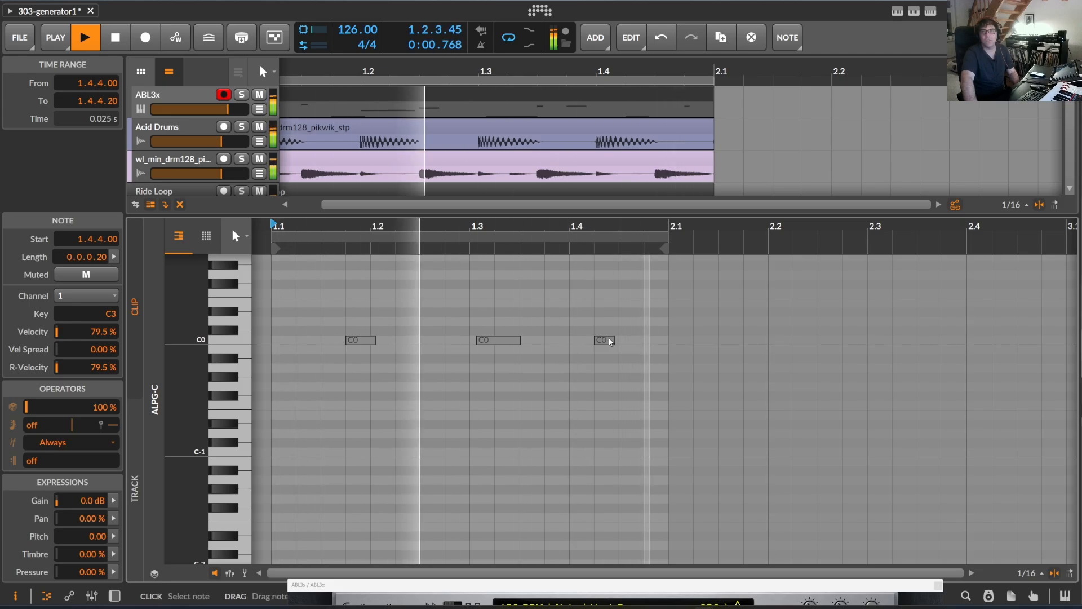
scroll(609, 338, up, 4)
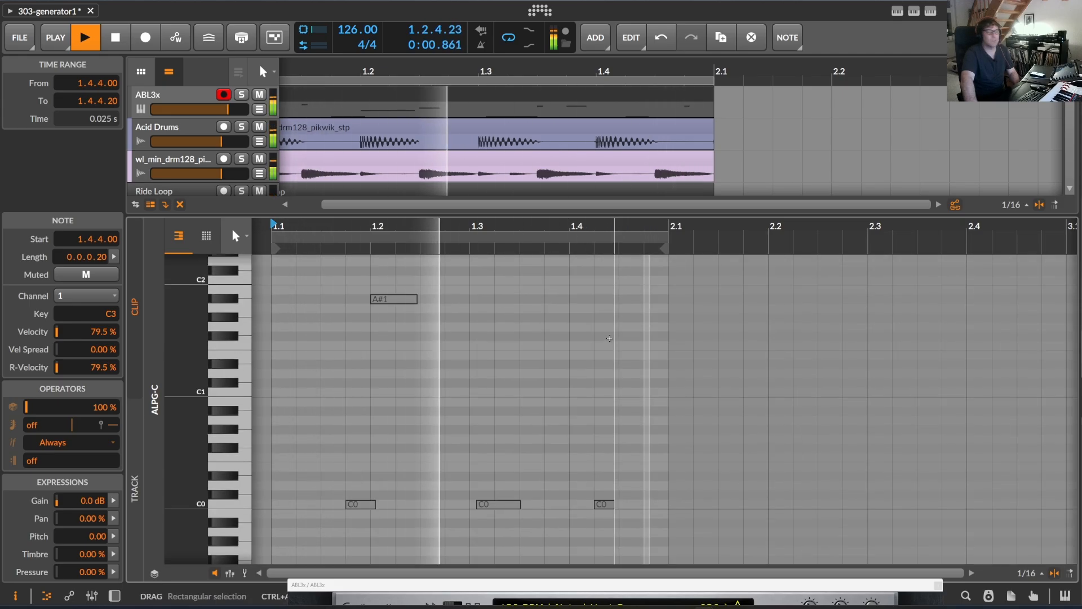
scroll(610, 338, up, 7)
scroll(611, 335, down, 4)
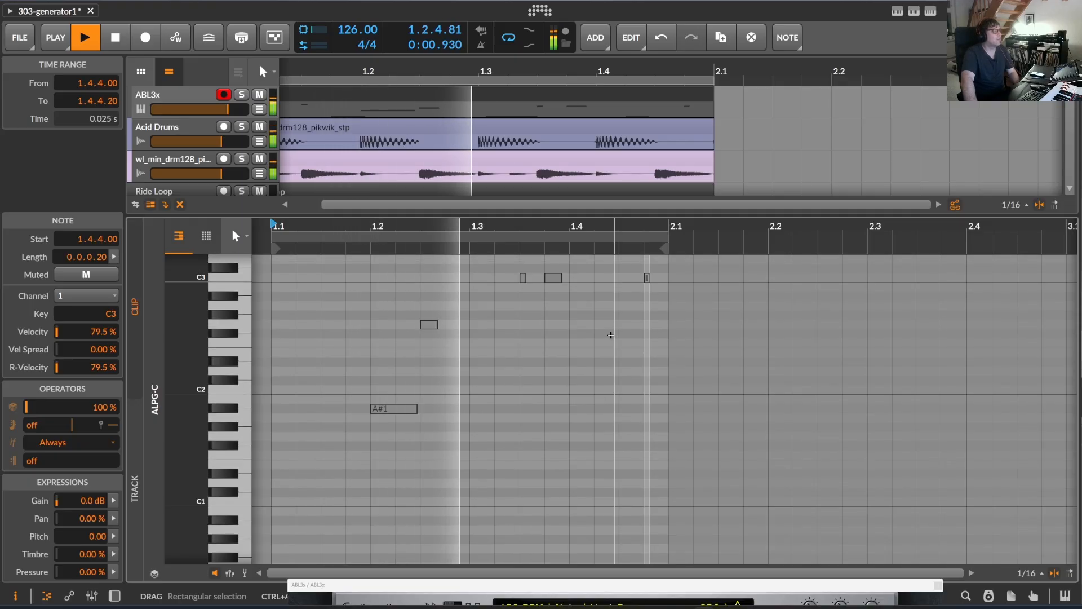
Show the ABL3x track's device chain and set the ABL3x Cutoff to 0.01.
double_click(168, 91)
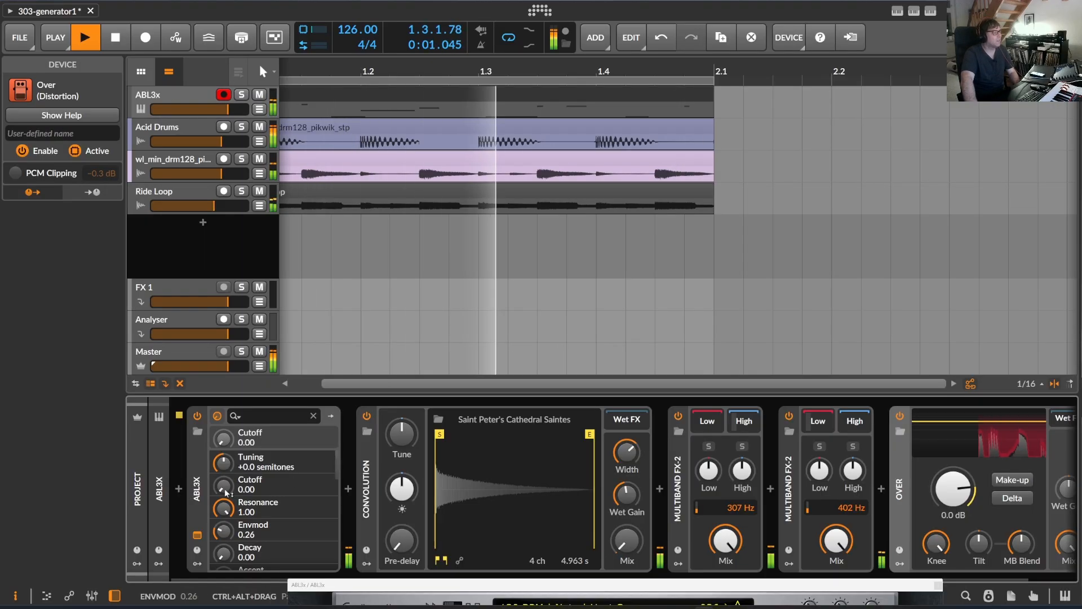
mouse_move(224, 486)
mouse_down()
mouse_move(224, 424)
mouse_move(224, 486)
mouse_up()
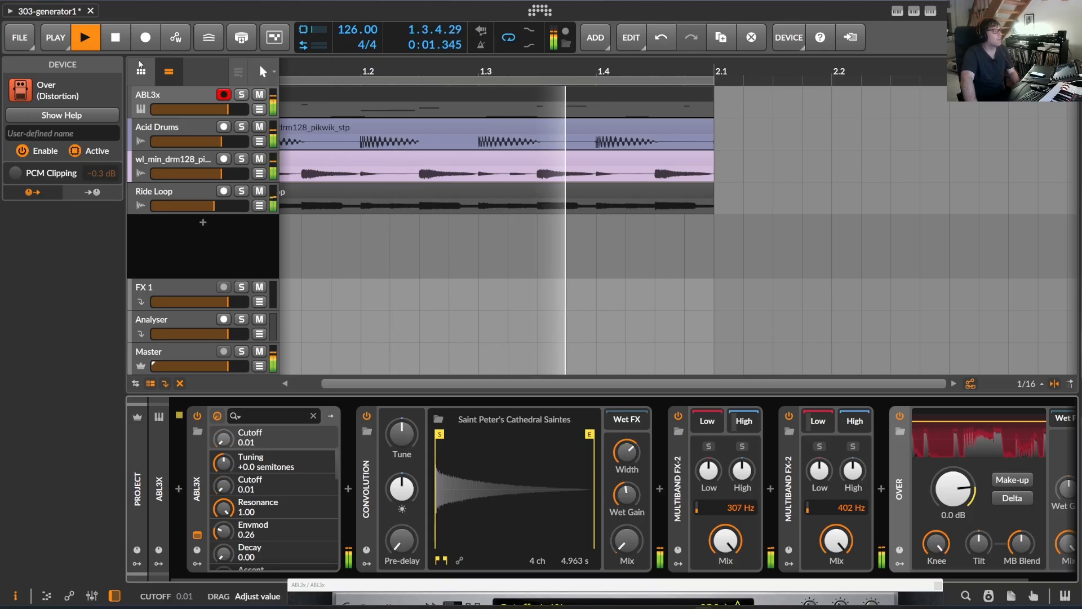
click(159, 94)
Repaint the acid line with a Note Density of 150% and transpose it down two octaves.
click(929, 13)
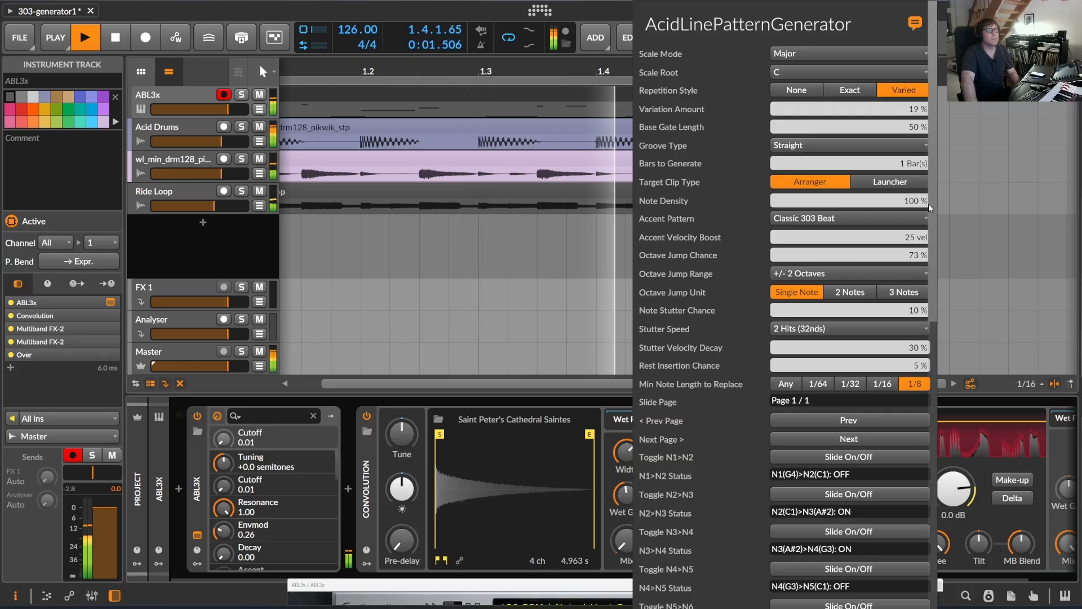
drag(818, 200, 817, 189)
scroll(872, 508, down, 10)
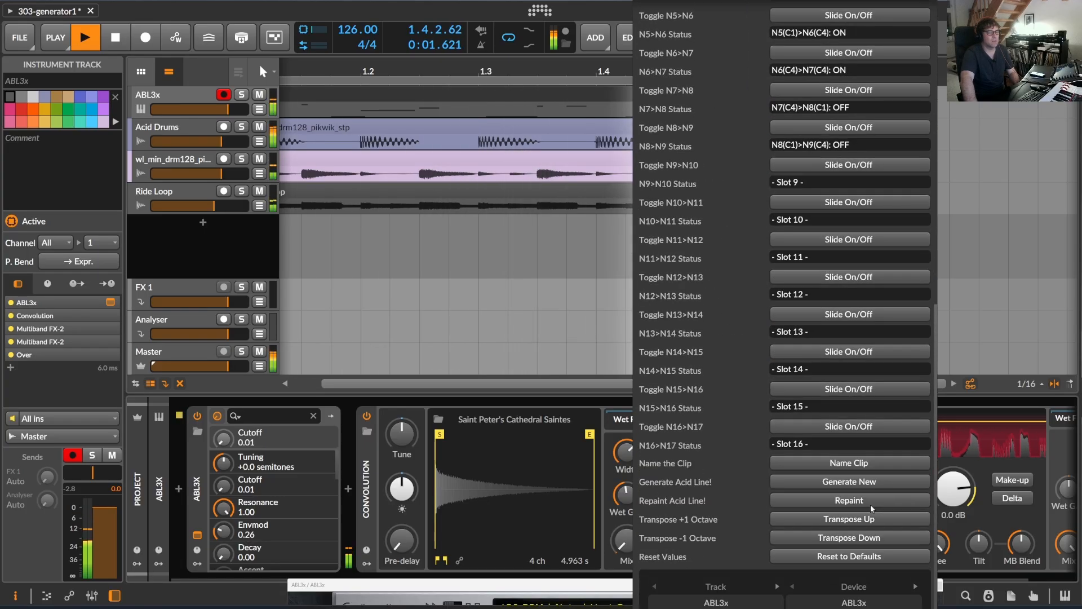
click(839, 498)
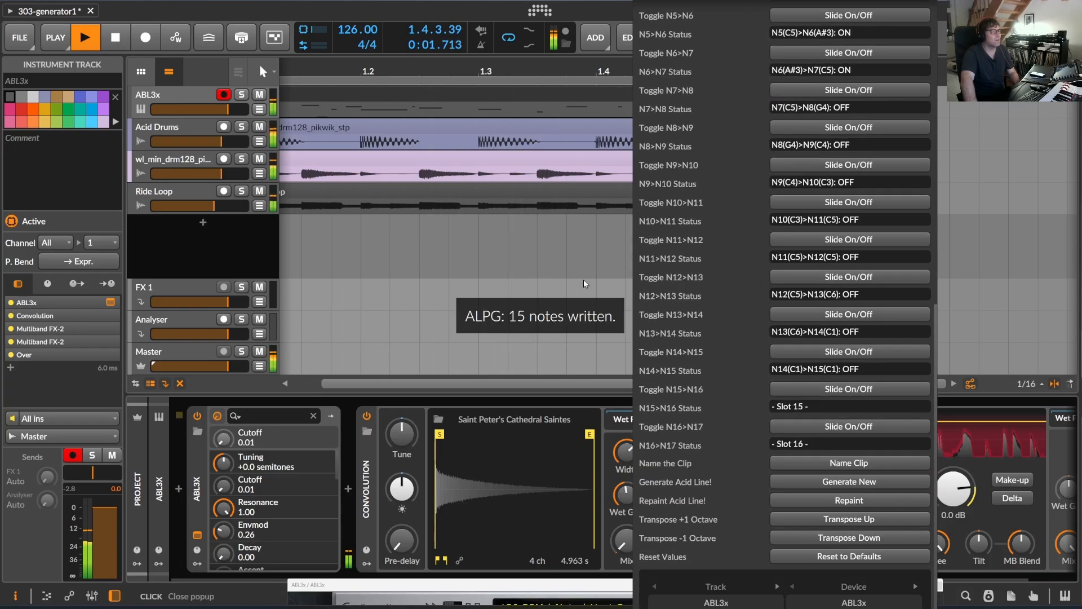
double_click(871, 540)
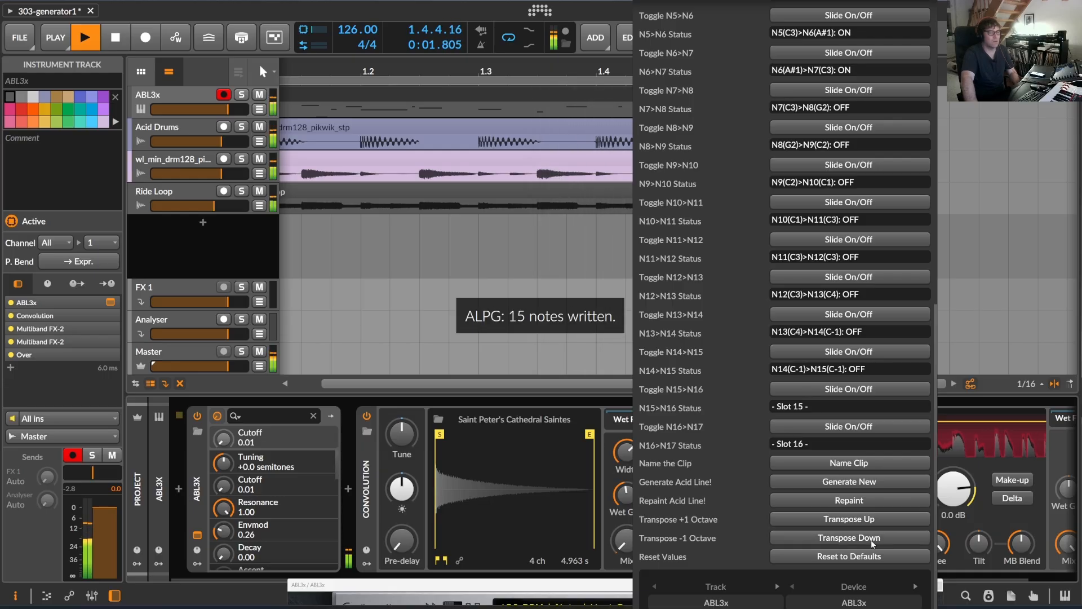
Generate a new acid line in the ALPG-C clip and transpose it down three octaves.
click(385, 83)
drag(386, 83, 274, 78)
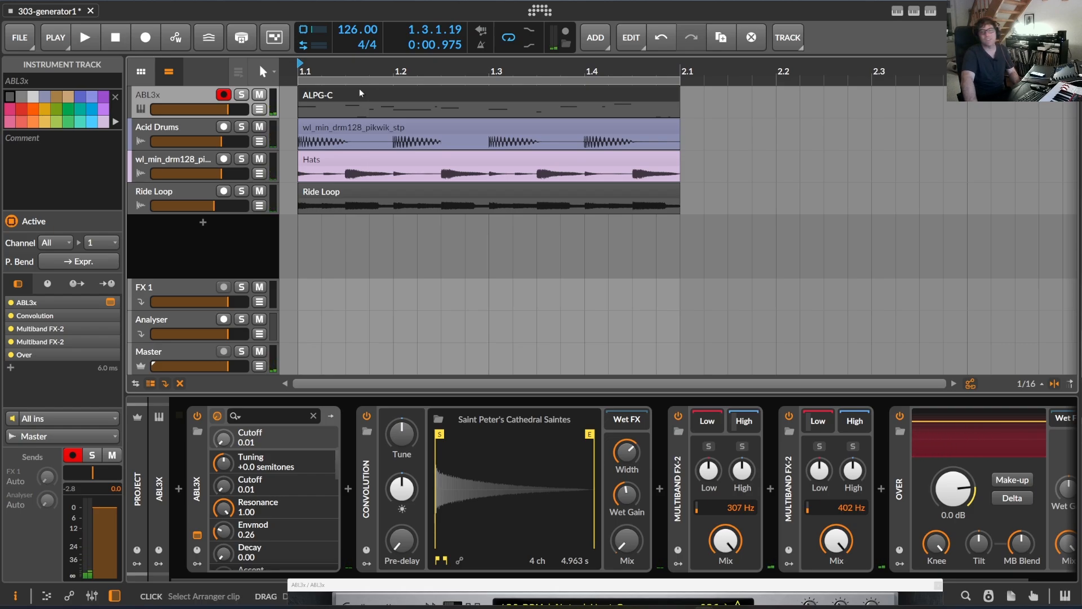
drag(370, 71, 446, 61)
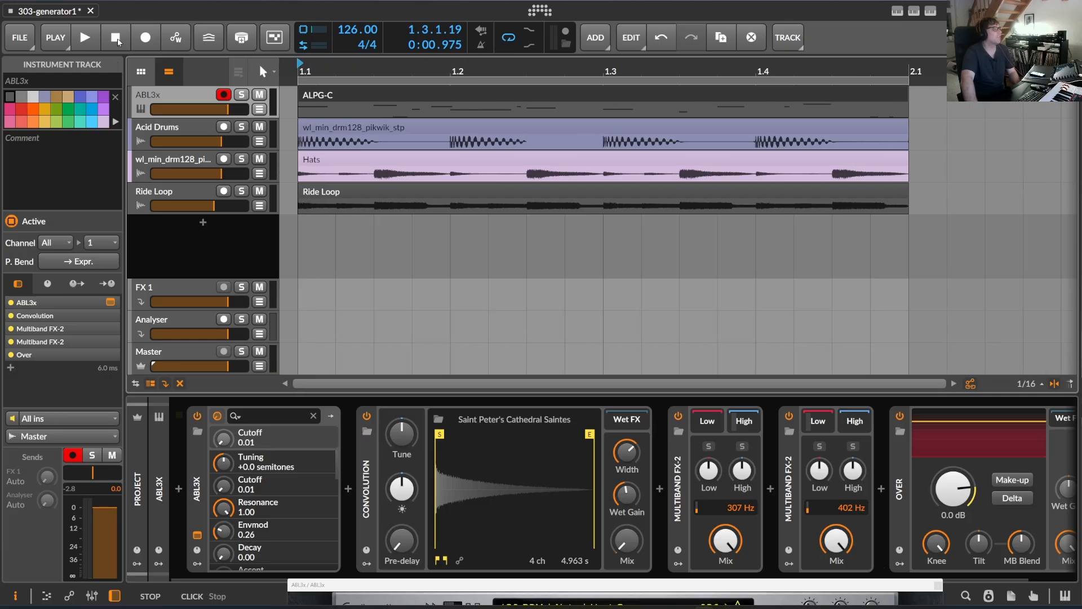
click(934, 13)
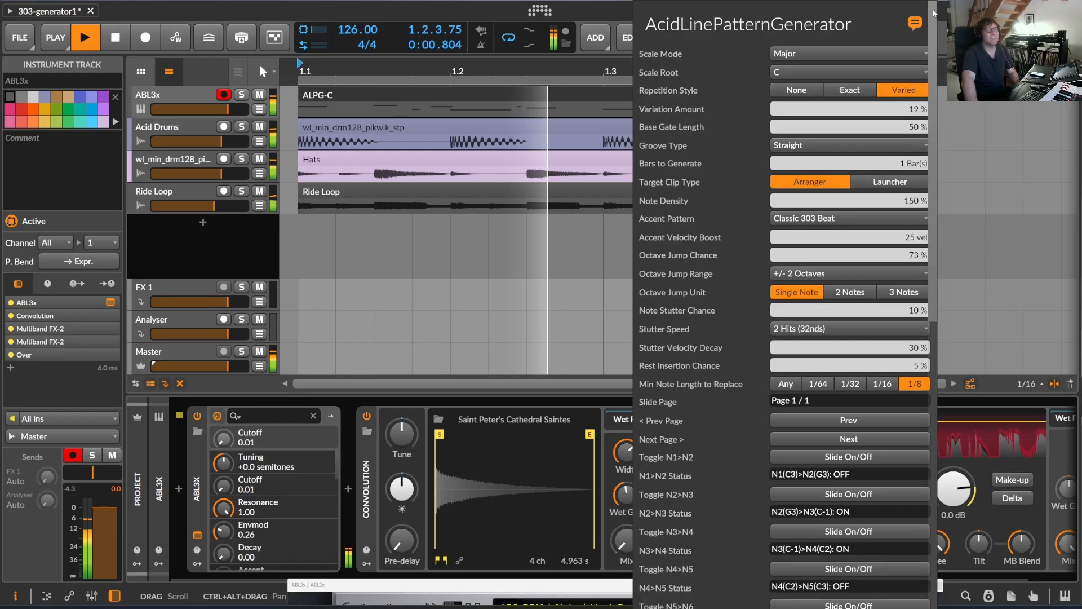
scroll(834, 145, down, 10)
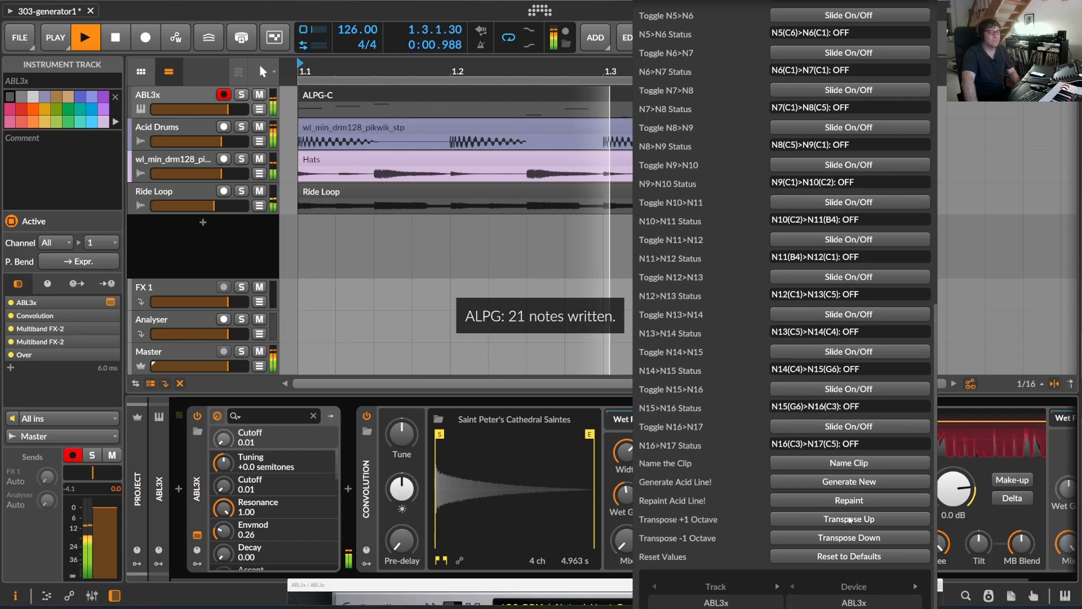
click(851, 538)
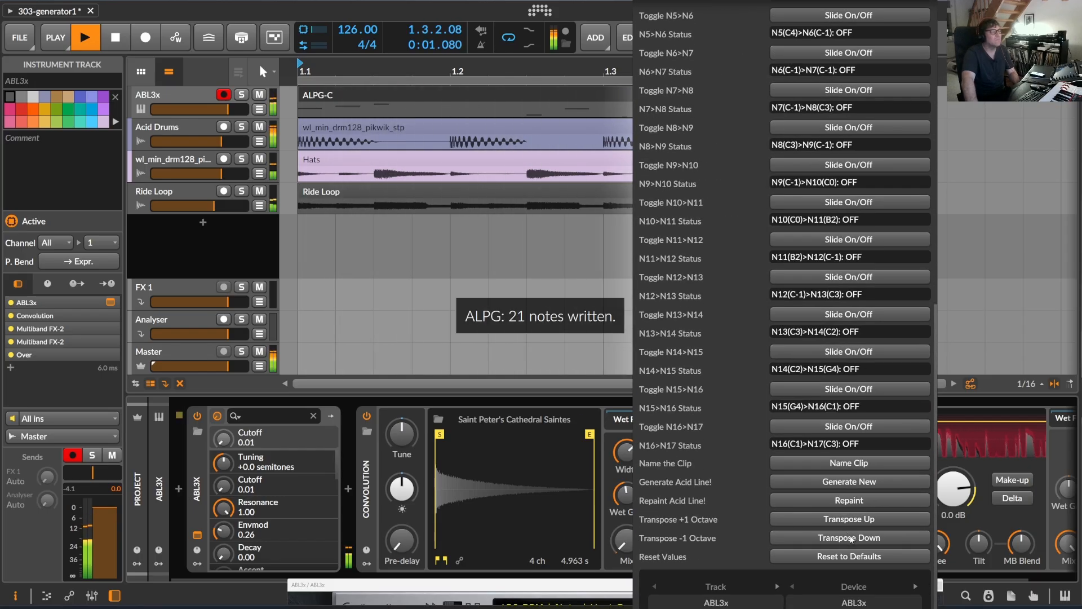
click(851, 540)
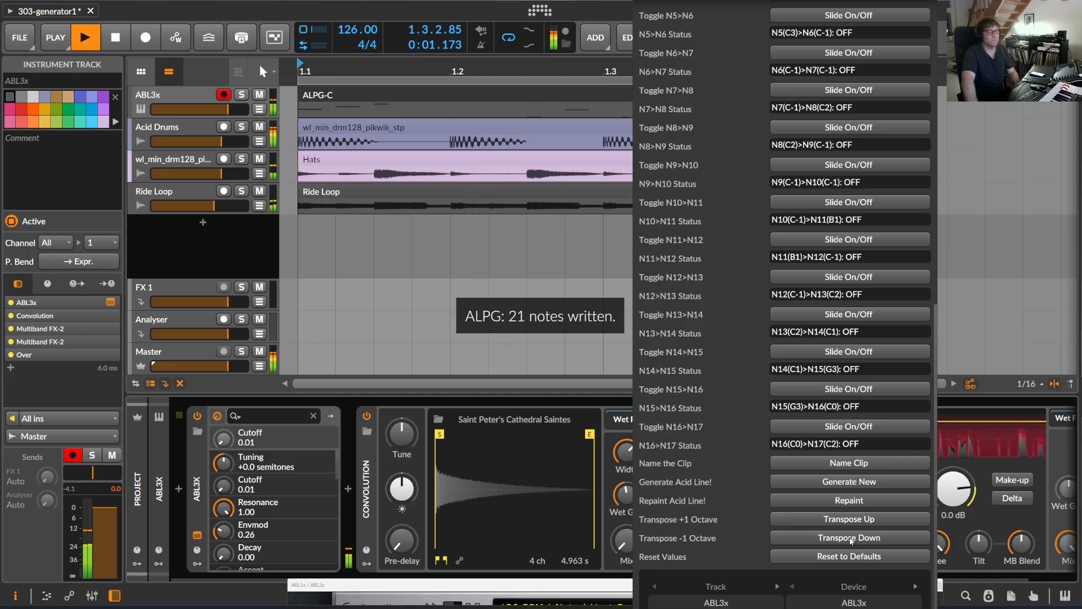
Generate further acid lines with the same settings and transpose the last one down four octaves.
click(857, 483)
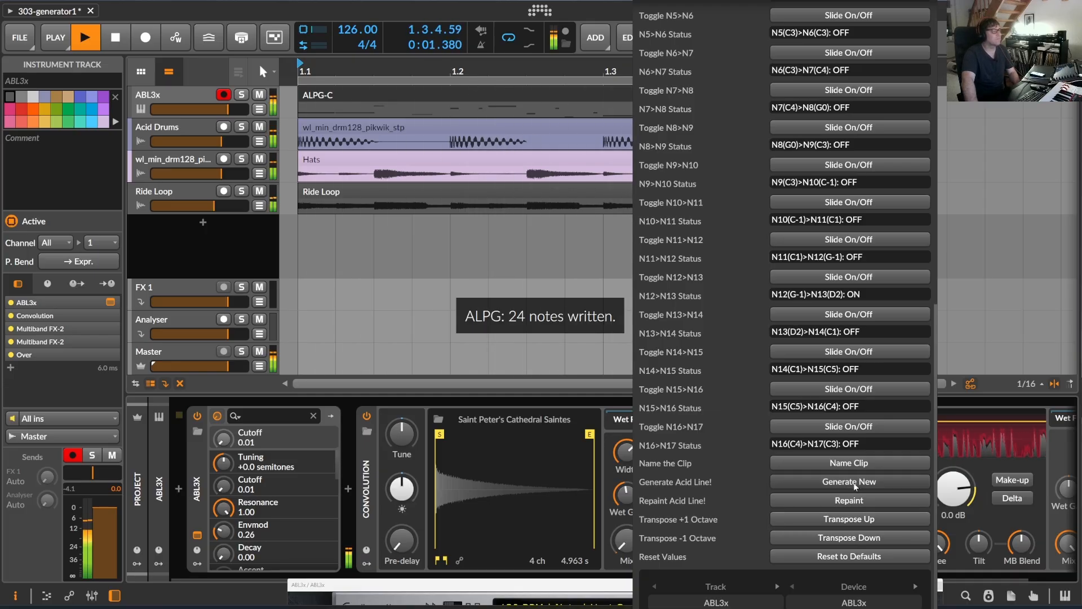
click(232, 108)
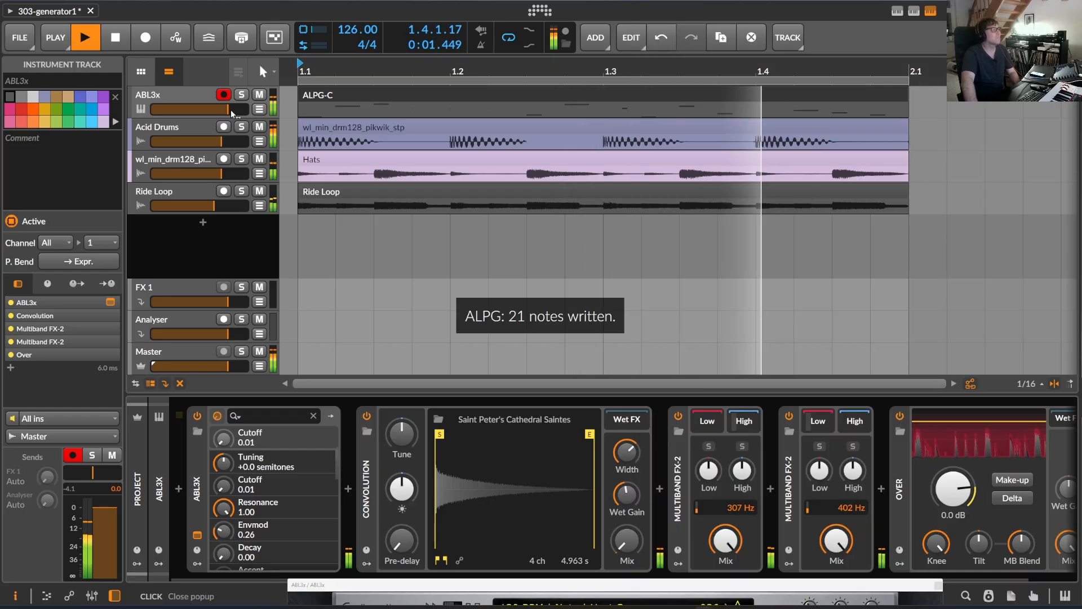
click(931, 10)
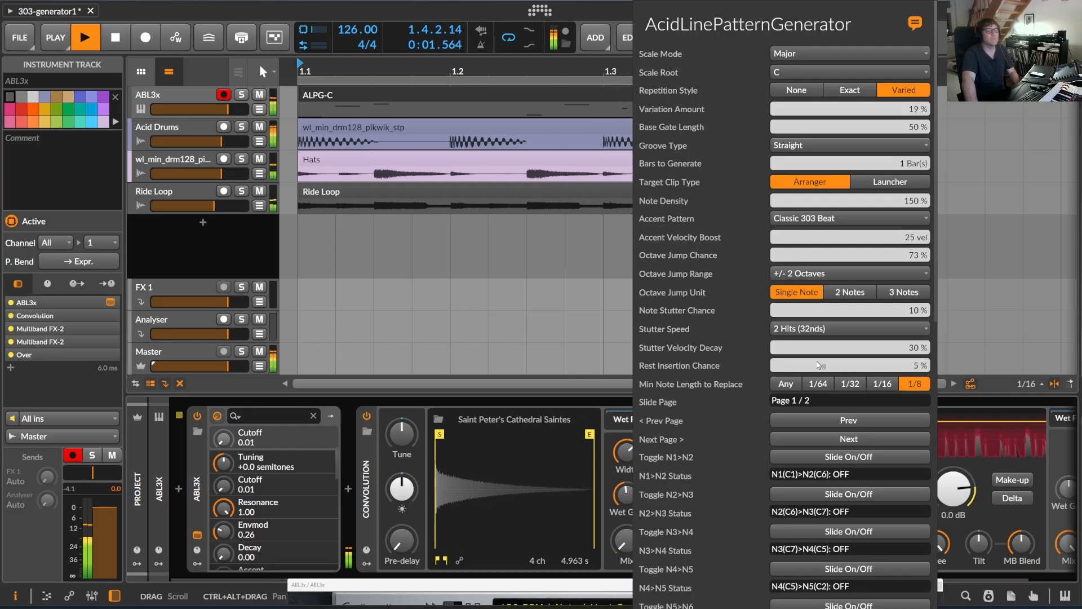
scroll(823, 595, down, 5)
scroll(823, 595, down, 5)
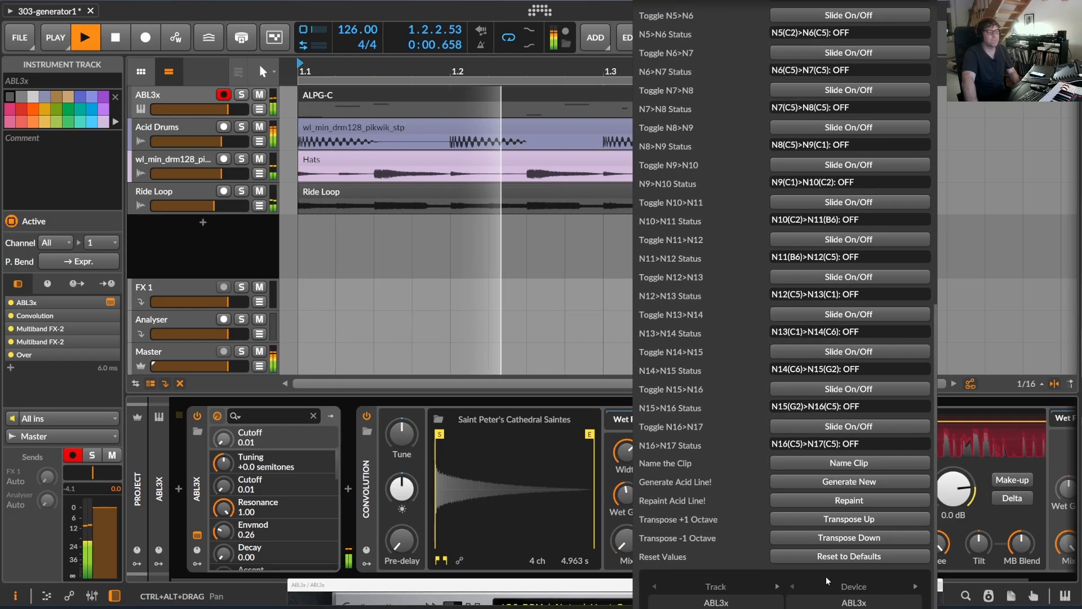
click(842, 538)
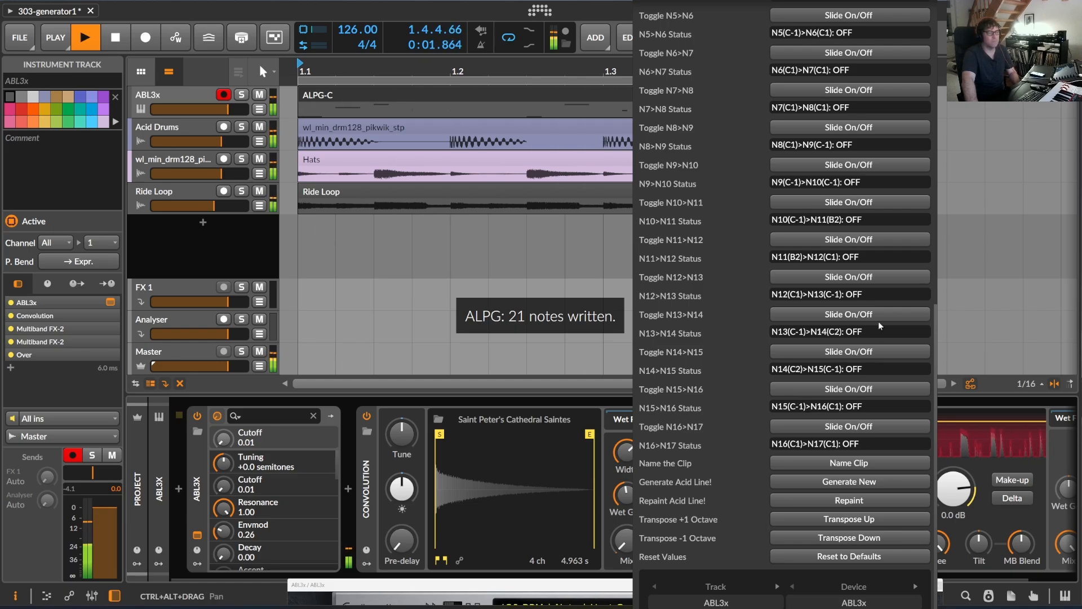
Generate a new acid line with a Variation Amount of 11% and a Note Density of 100%.
scroll(834, 306, up, 10)
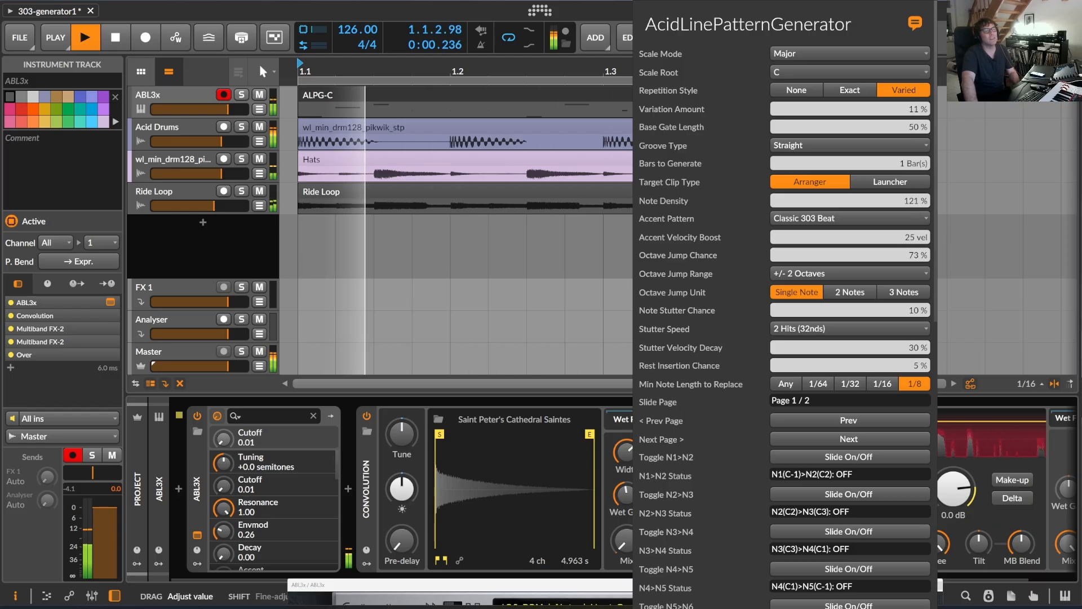
mouse_move(868, 200)
mouse_down()
mouse_move(868, 216)
mouse_move(868, 200)
mouse_up()
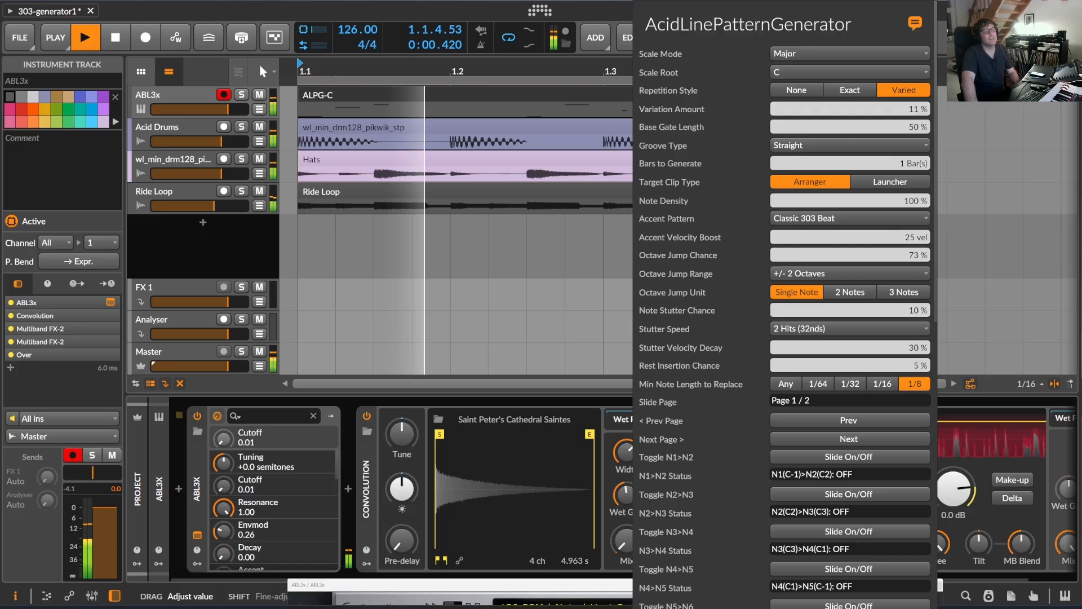
scroll(887, 345, down, 10)
click(866, 500)
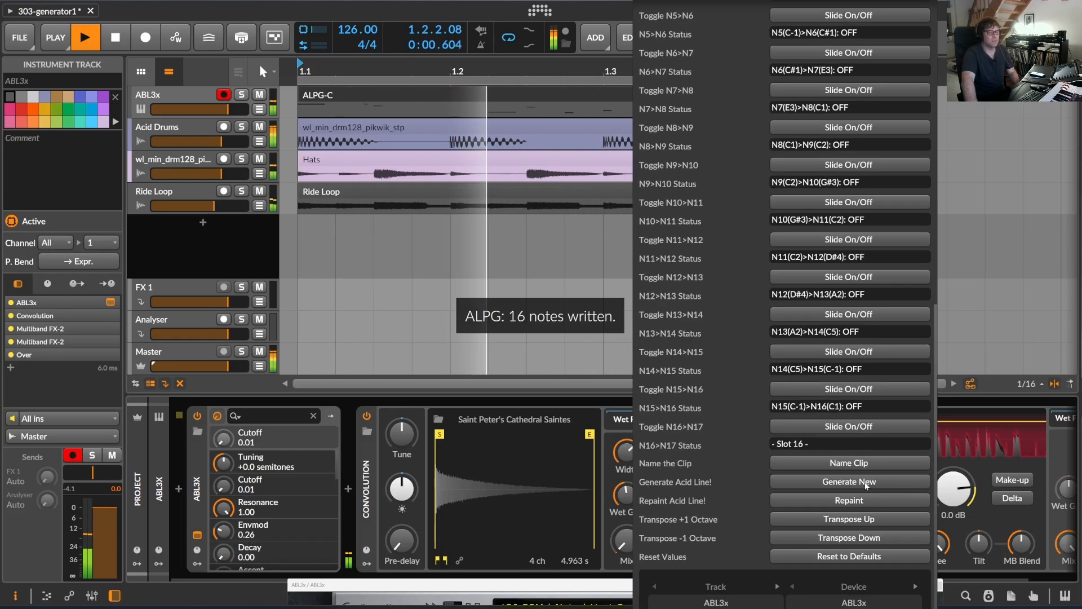
Generate another acid line in the ALPG-C clip with the same settings and close the generator's settings.
click(849, 482)
scroll(844, 278, up, 10)
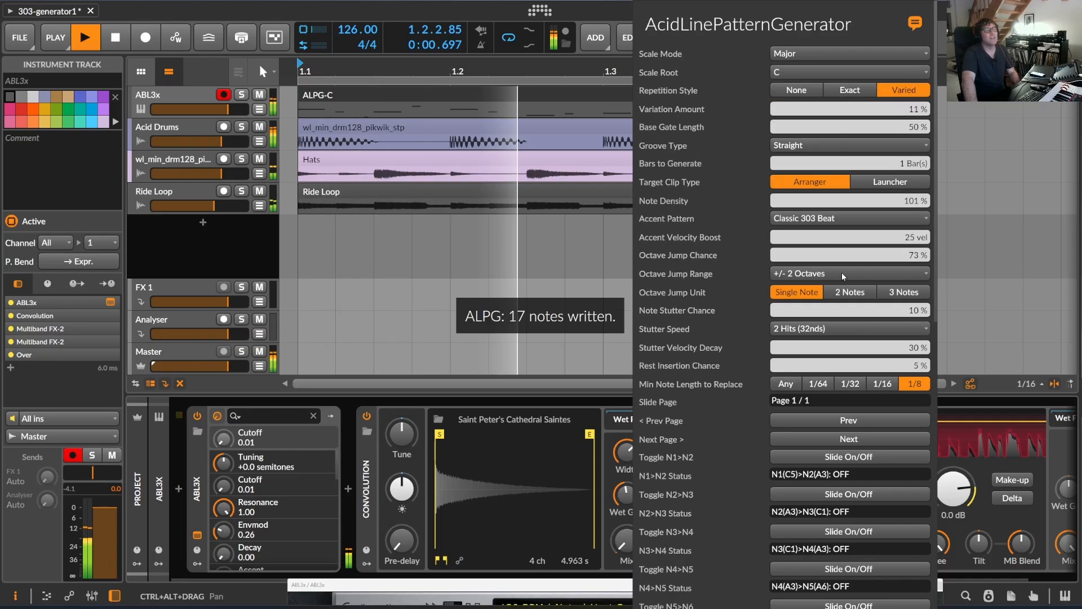
click(115, 37)
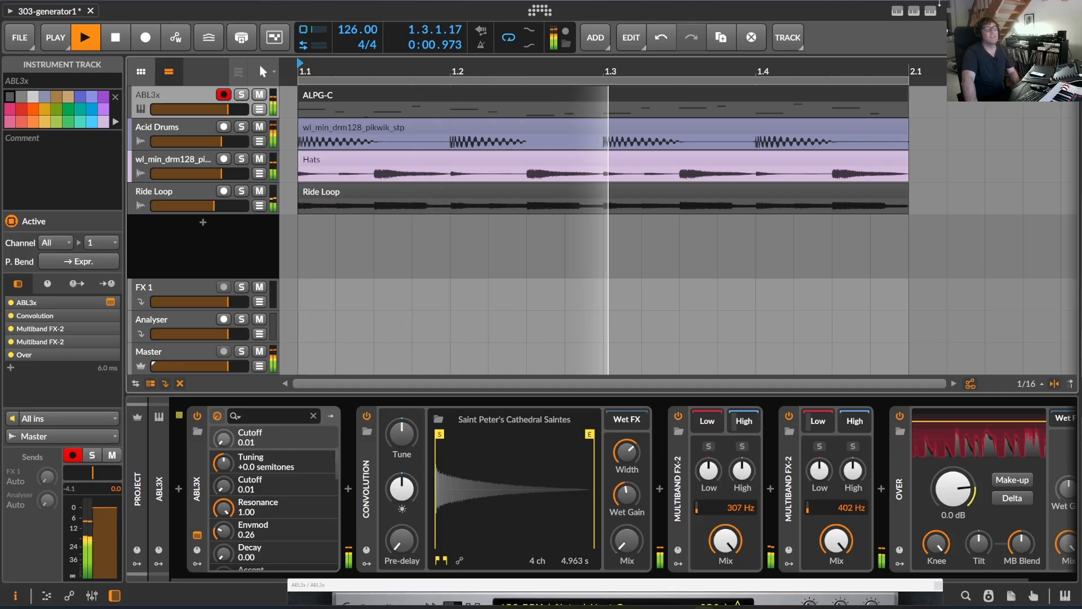
Set the generator's Octave Jump Range to +/- 1 Octave and the Octave Jump Chance to 5%.
click(932, 12)
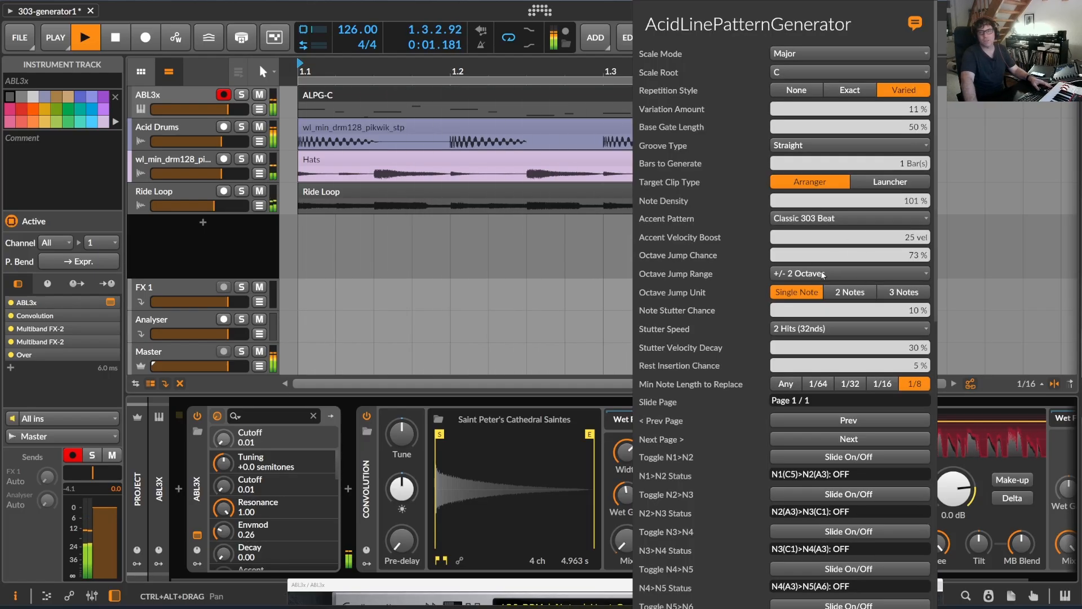
click(803, 280)
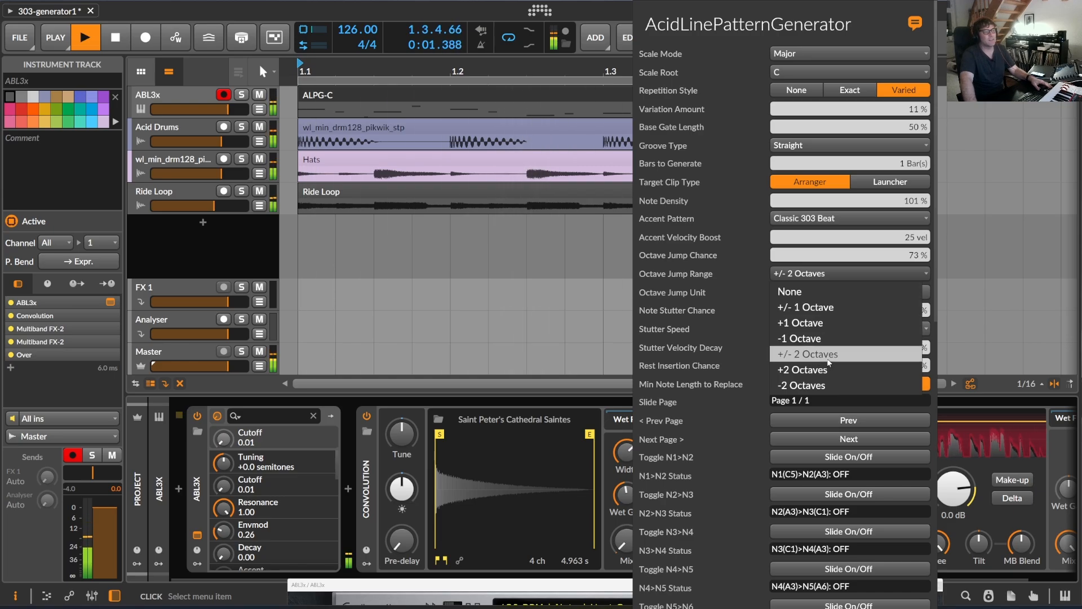
click(831, 307)
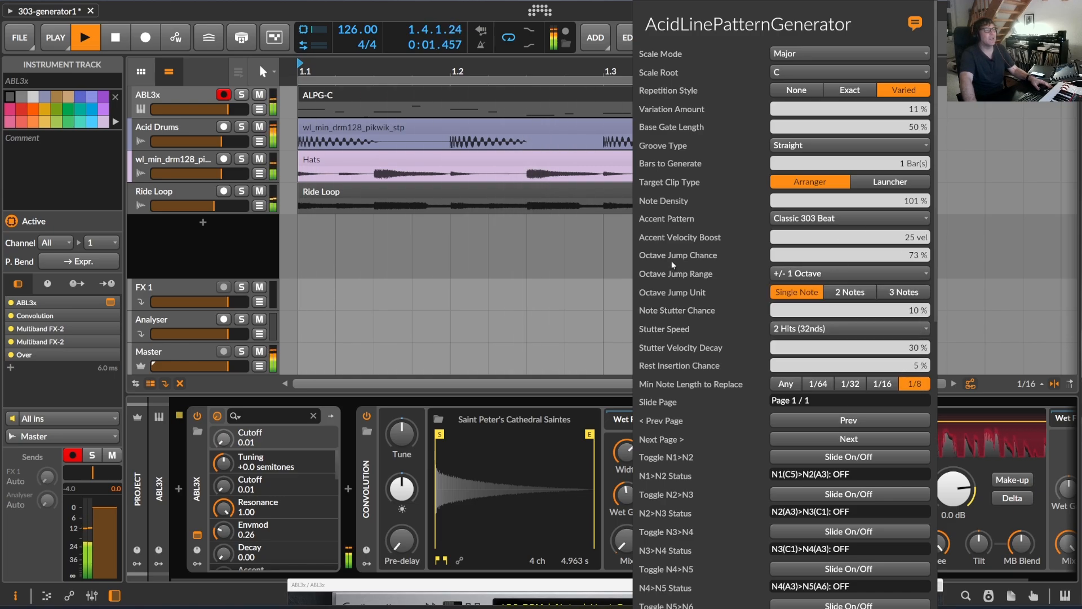
drag(844, 256, 845, 333)
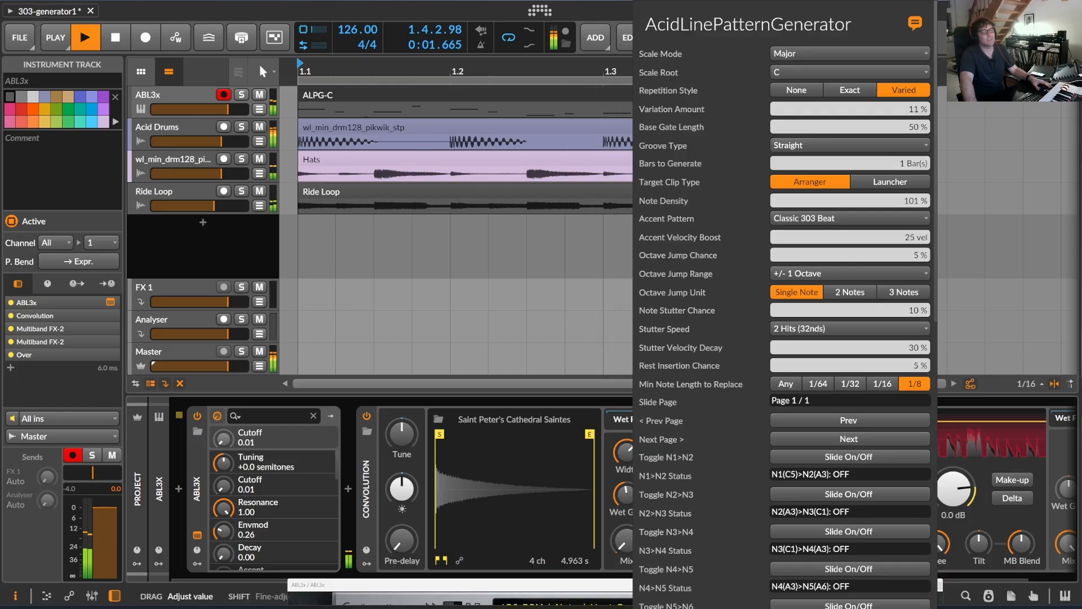
Generate a new acid line with the reduced octave jumps and transpose it down one octave.
scroll(879, 410, down, 10)
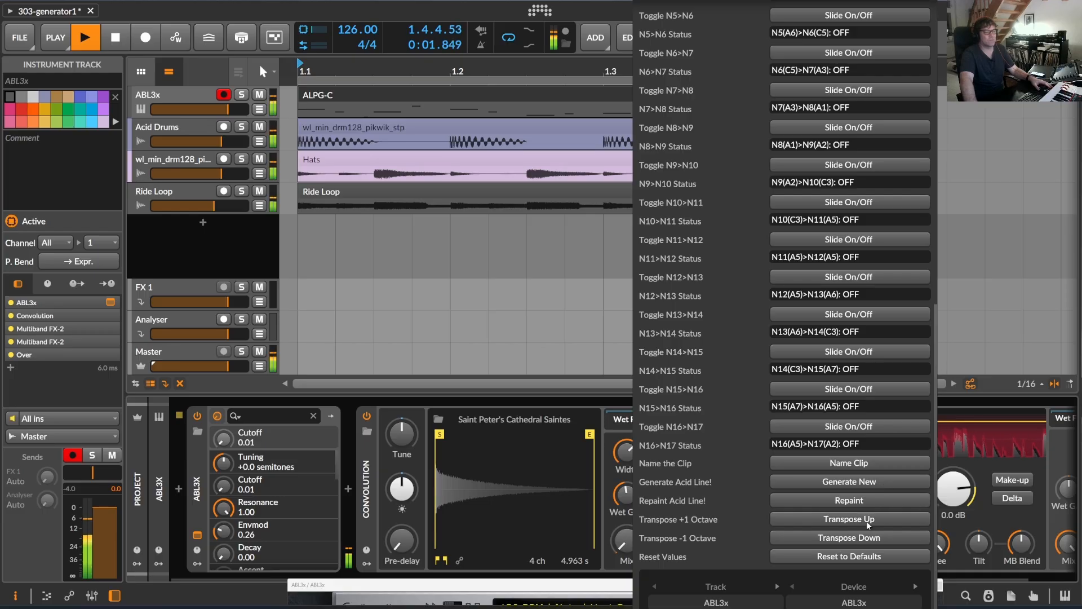
click(871, 483)
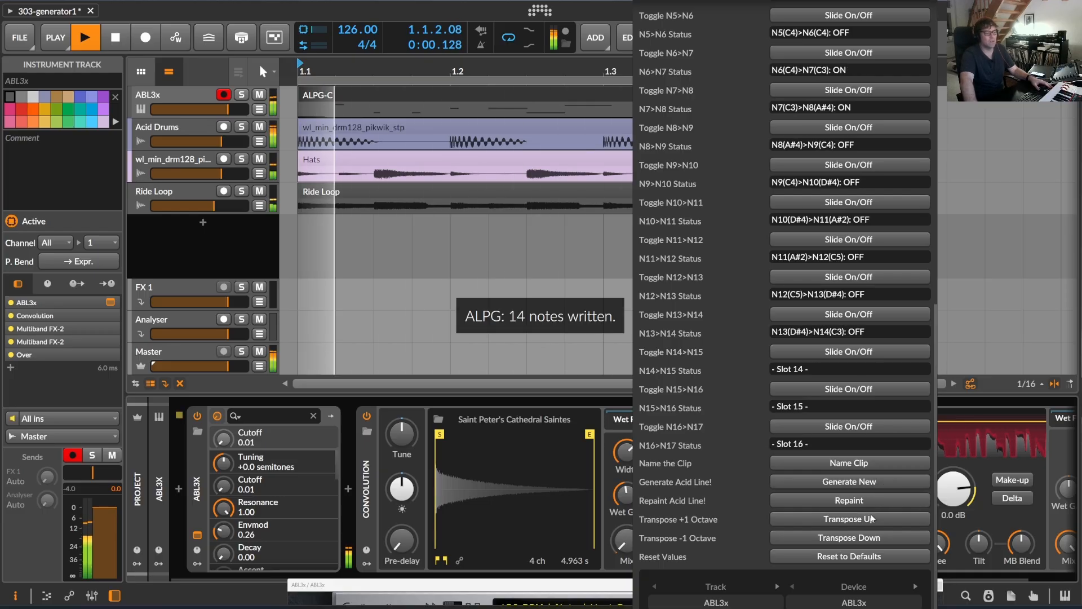
click(877, 536)
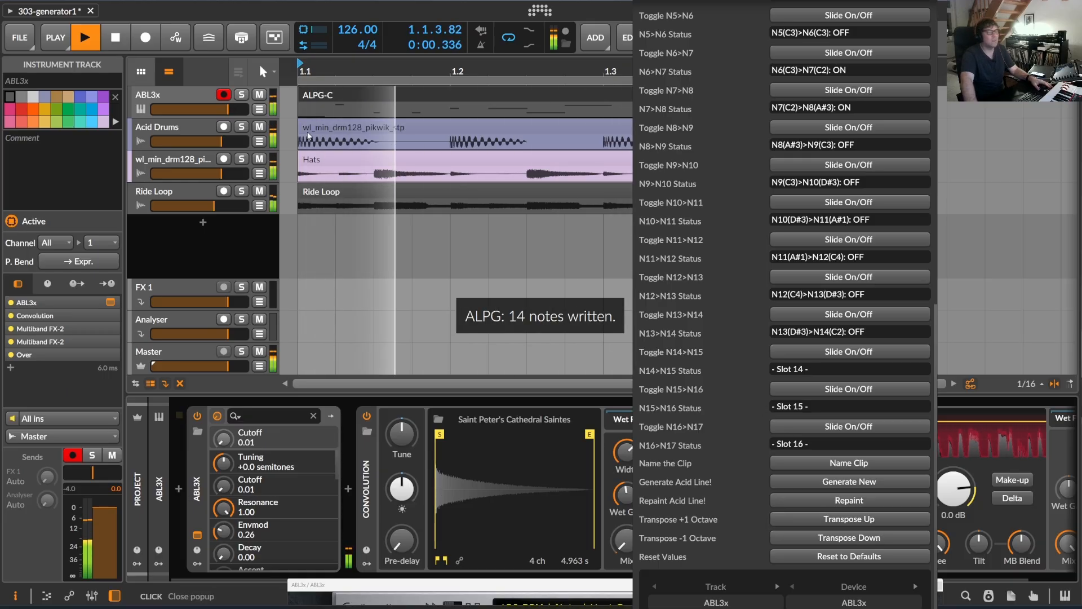
Open the ABL3x synth window, open the ALPG-C clip's notes in the note editor, and close the synth window.
click(181, 94)
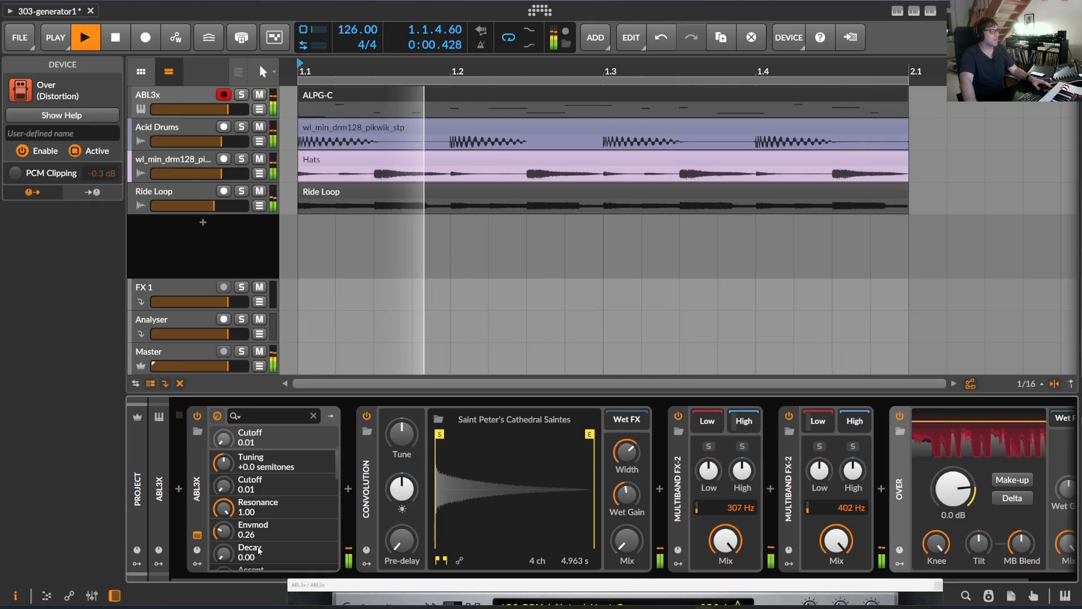
click(197, 534)
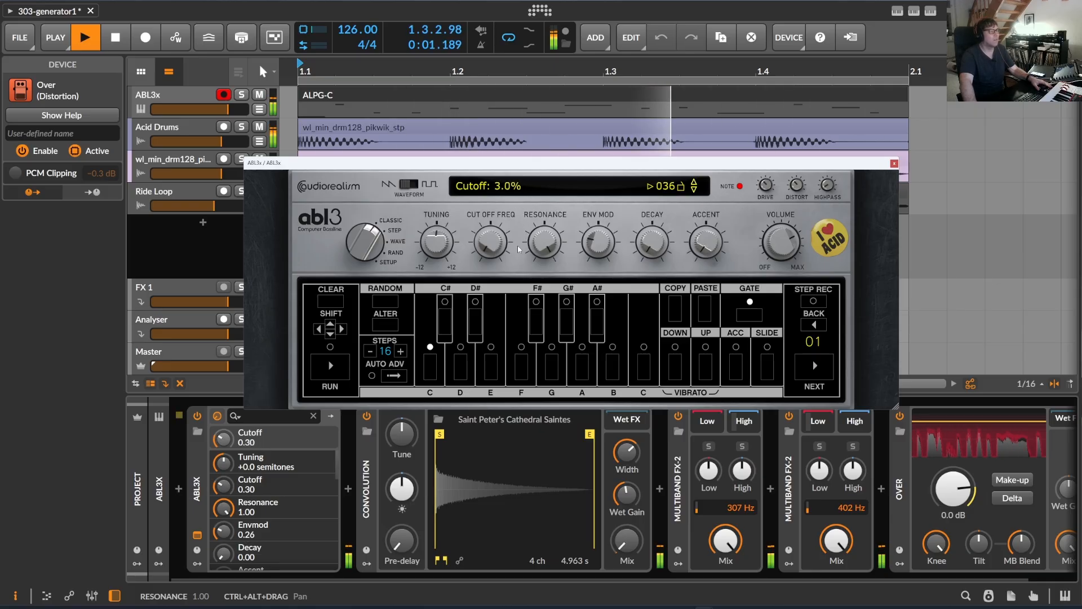
double_click(367, 96)
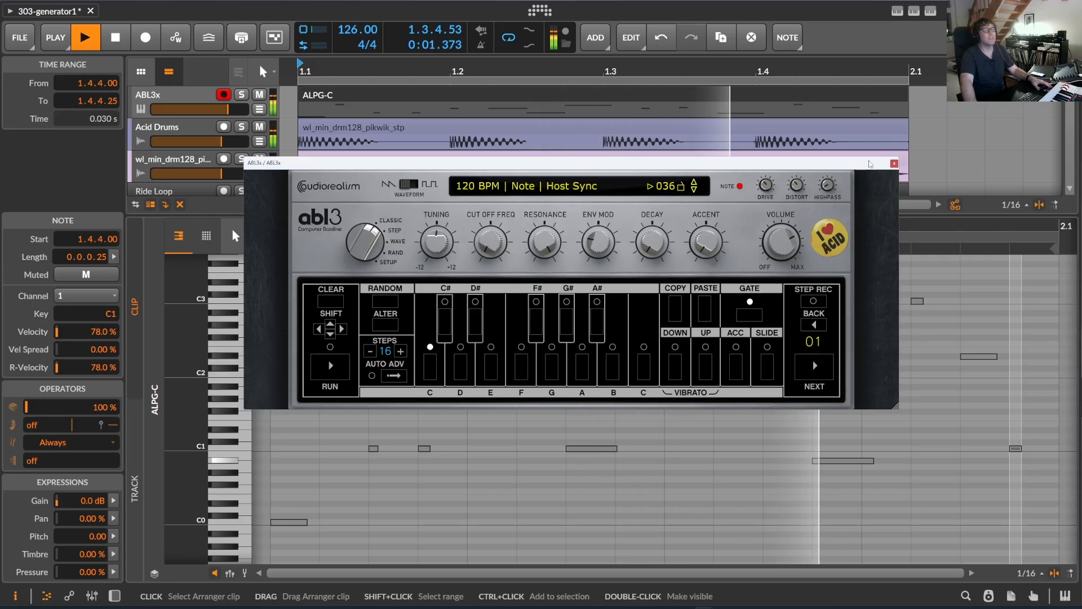
click(894, 163)
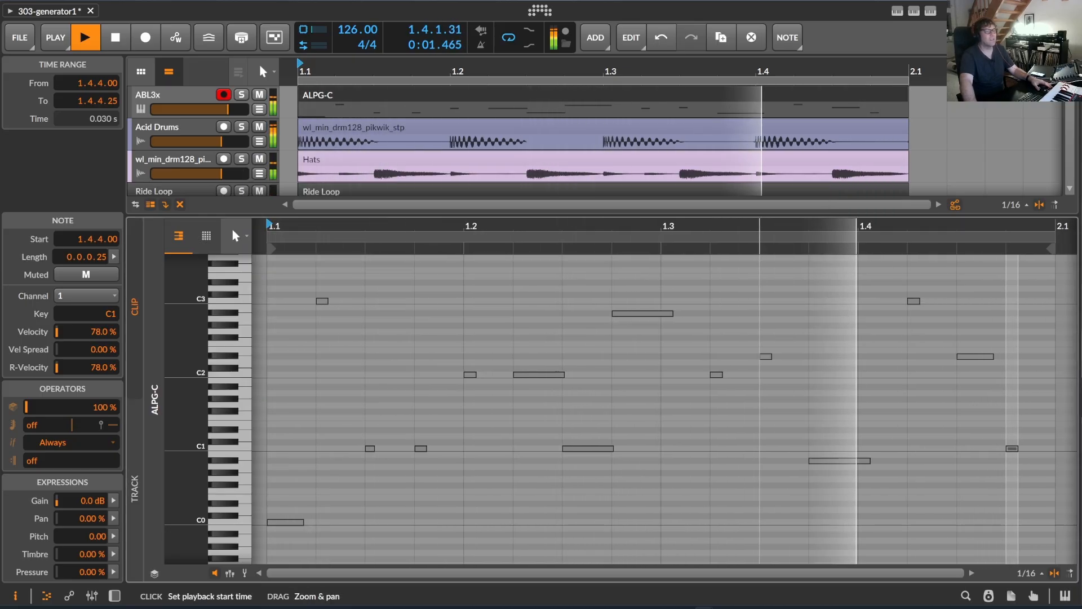
drag(760, 227, 772, 227)
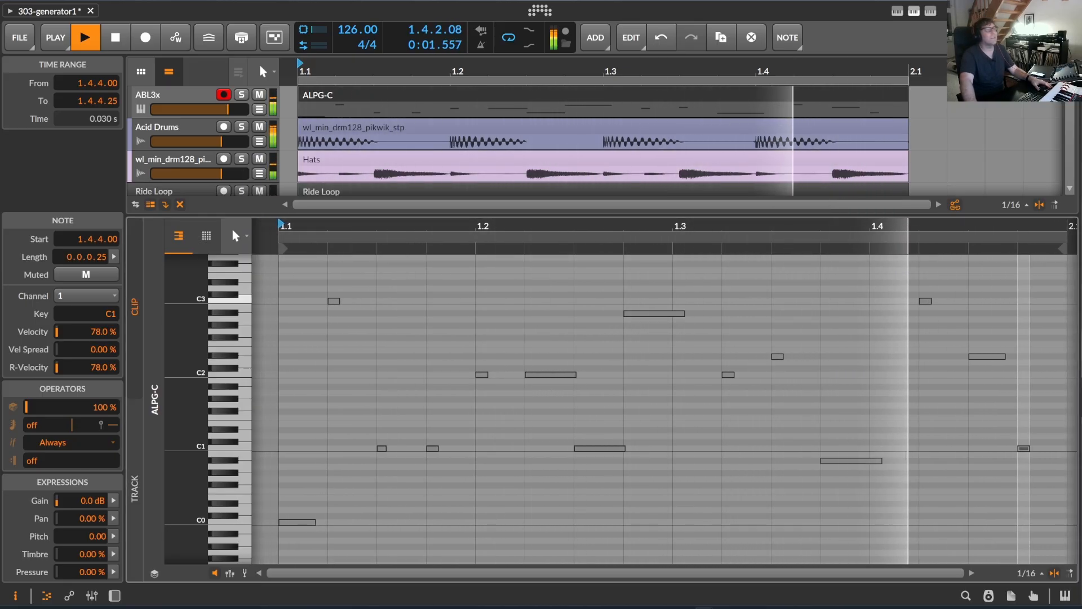
Generate two further acid lines with the generator script while the ALPG-C clip is open in the note editor.
click(930, 11)
scroll(866, 404, down, 10)
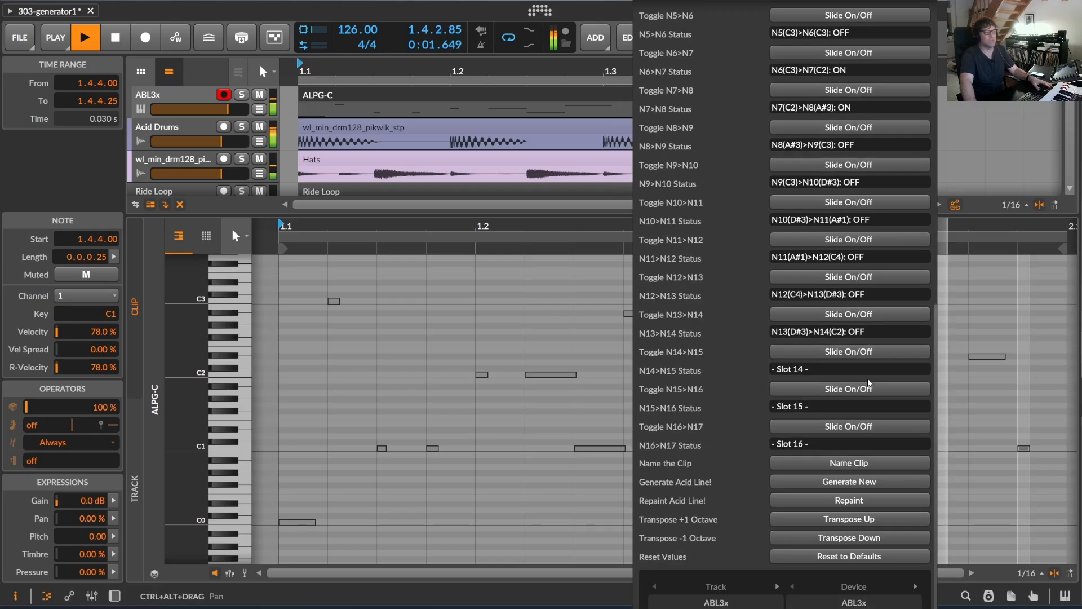
click(861, 481)
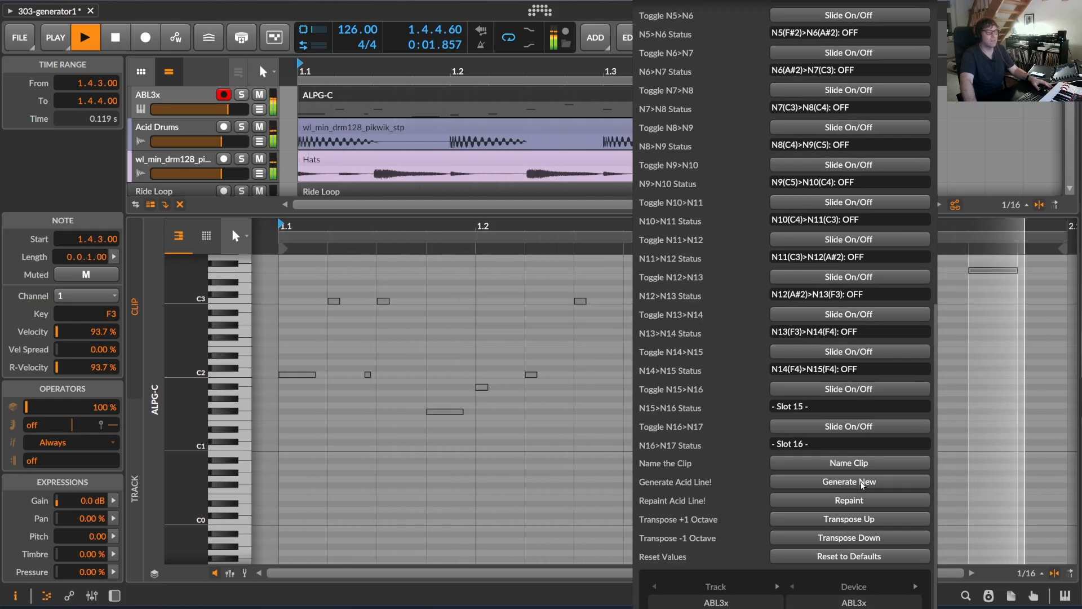
click(862, 483)
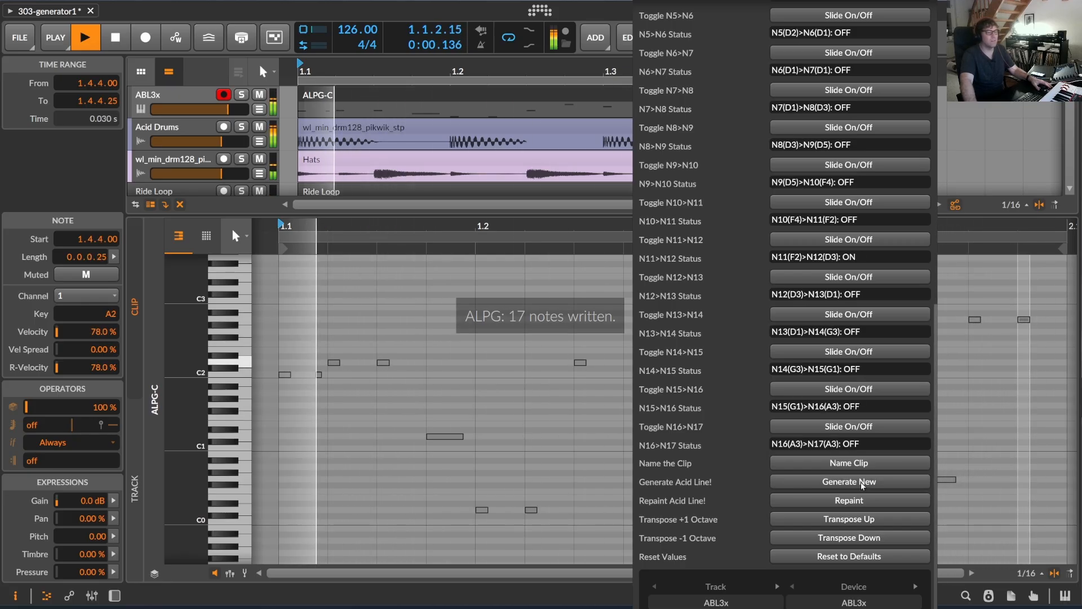
Reset the generator to its defaults, and generate a new acid line transposed down one octave.
click(865, 557)
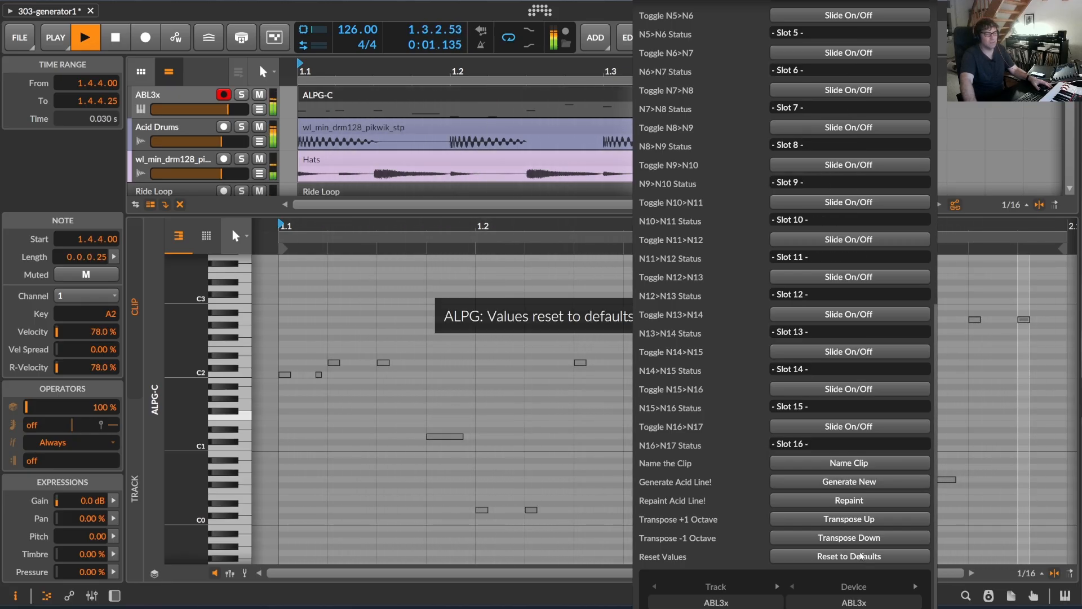
click(870, 483)
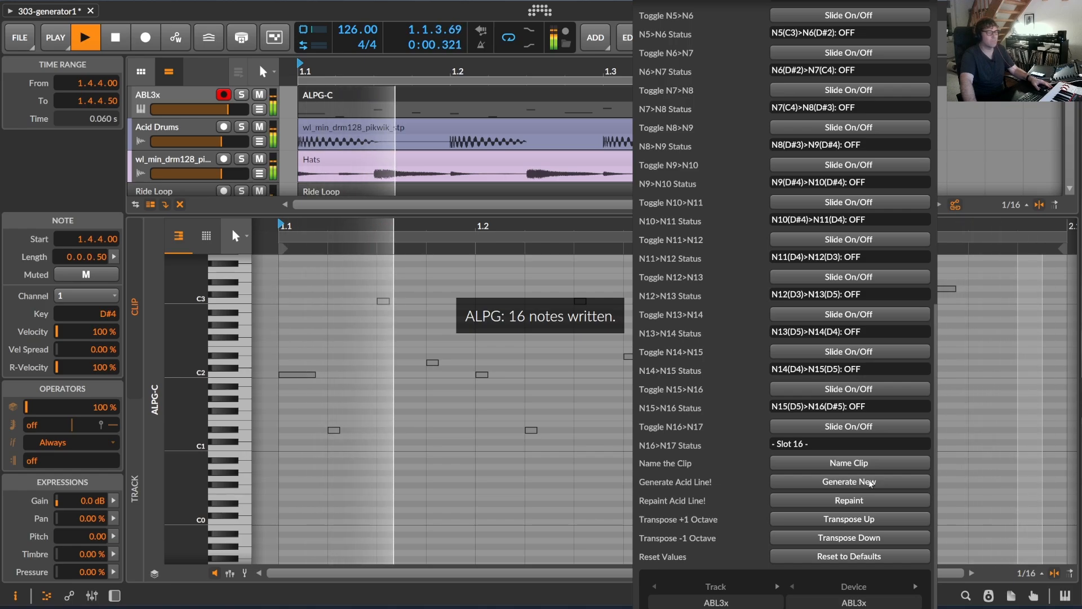
click(875, 538)
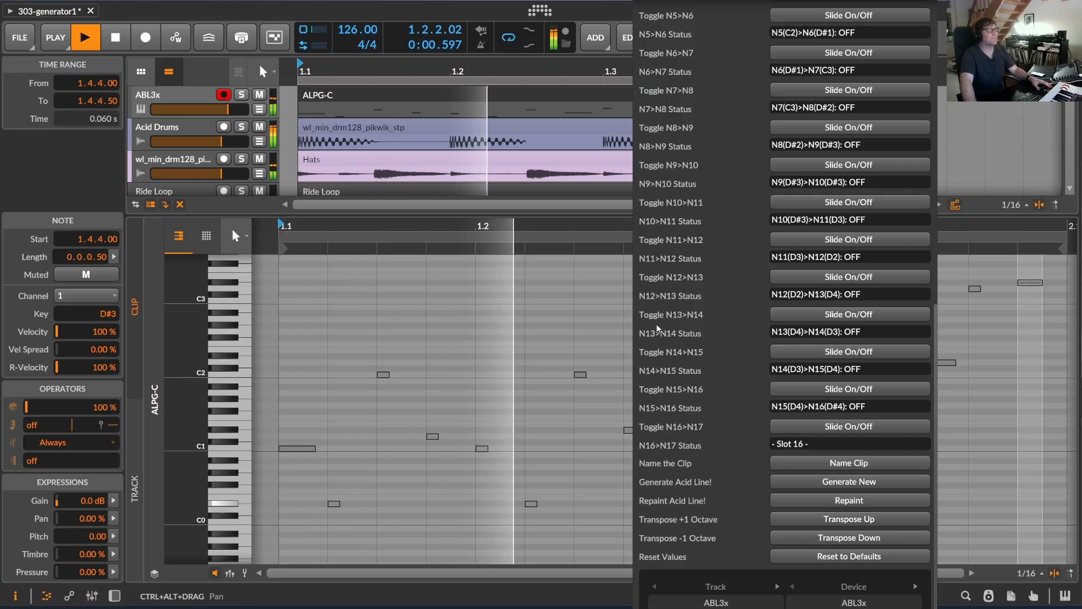
Turn on the slides N2>N3, N5>N6, N6>N7, N8>N9 and N10>N11 in the generator's slide editor.
scroll(889, 248, up, 5)
scroll(889, 248, down, 3)
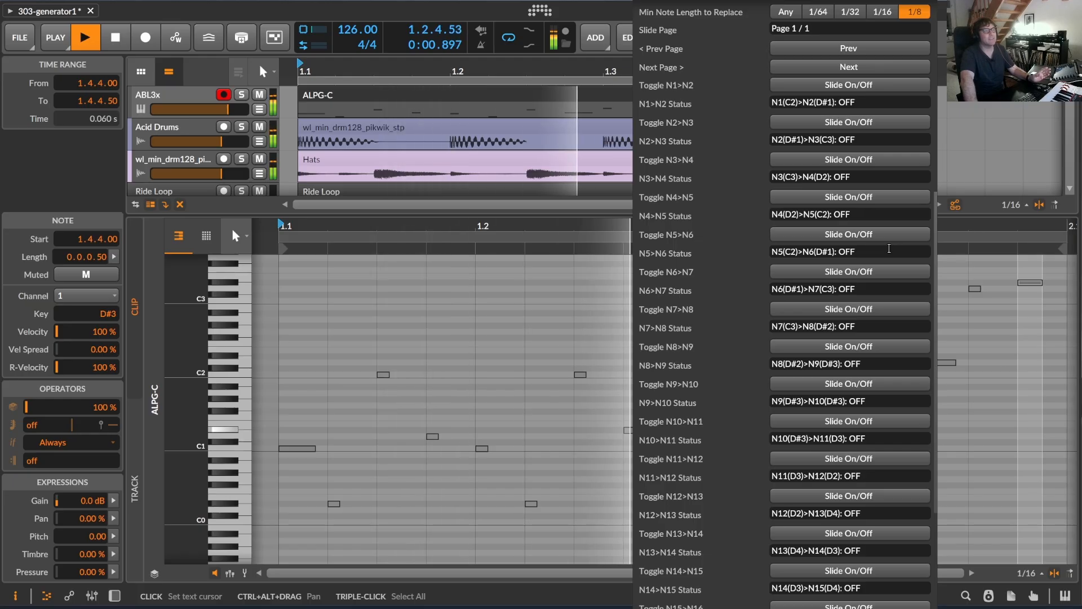
scroll(867, 199, up, 3)
click(849, 231)
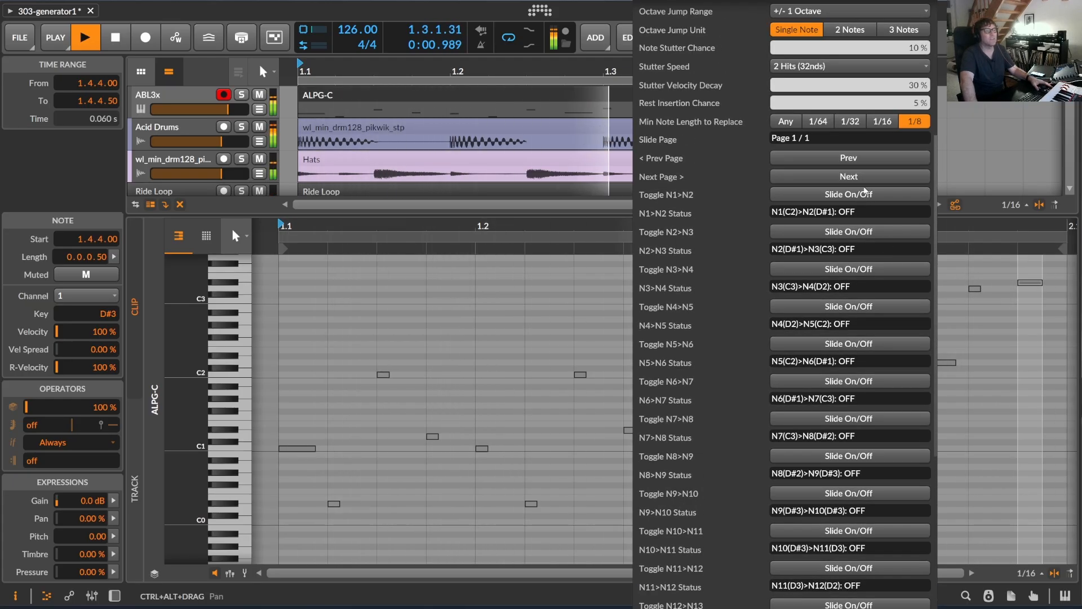
click(849, 344)
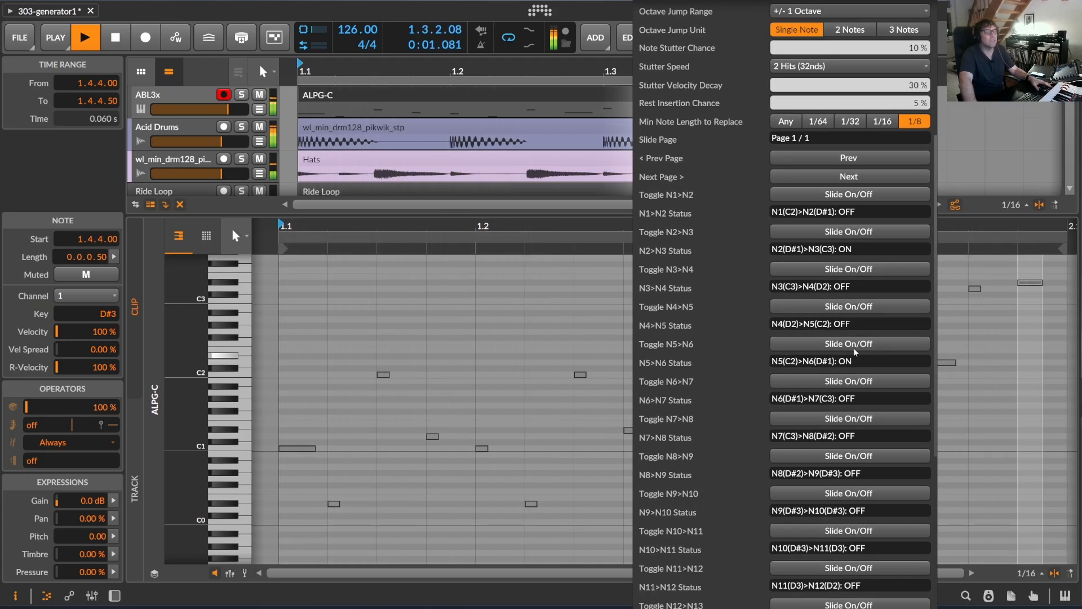
click(849, 381)
click(849, 455)
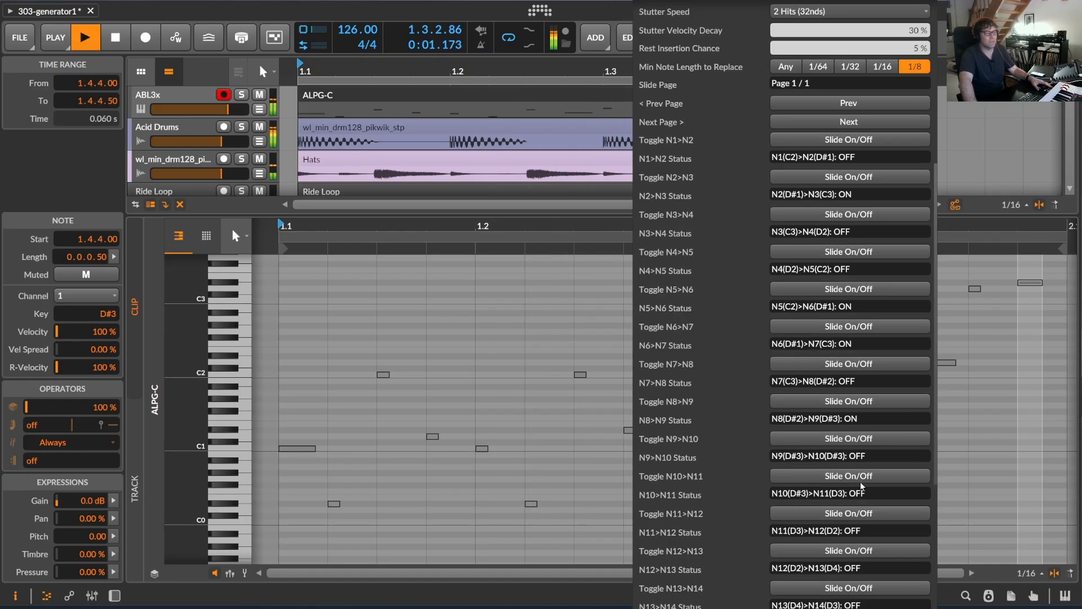
click(848, 531)
Repaint the acid line with the manually enabled slides and return to the generator's main parameters.
scroll(870, 467, down, 9)
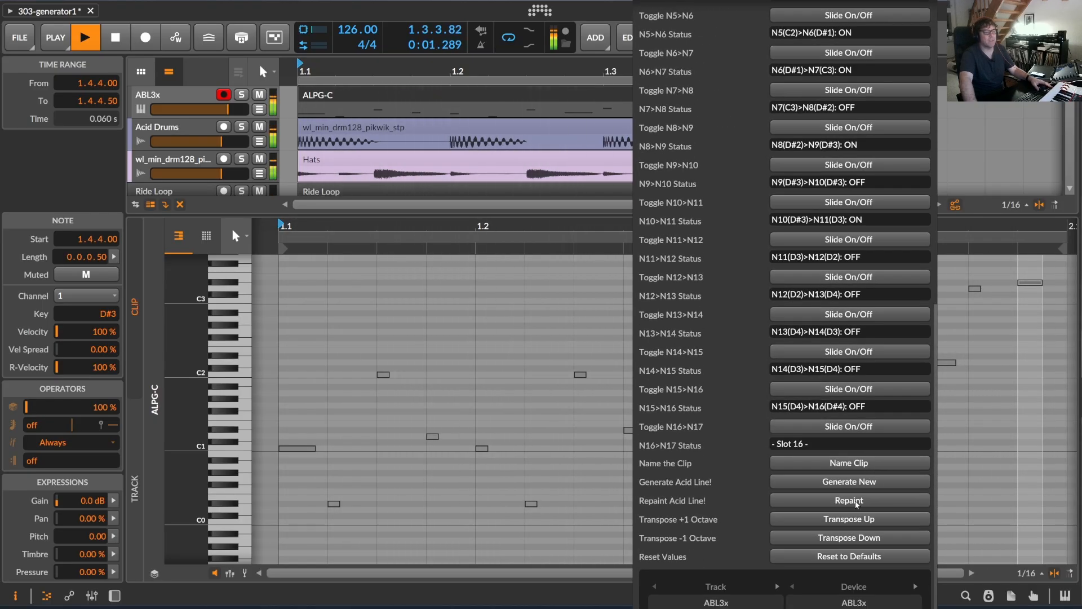
click(874, 482)
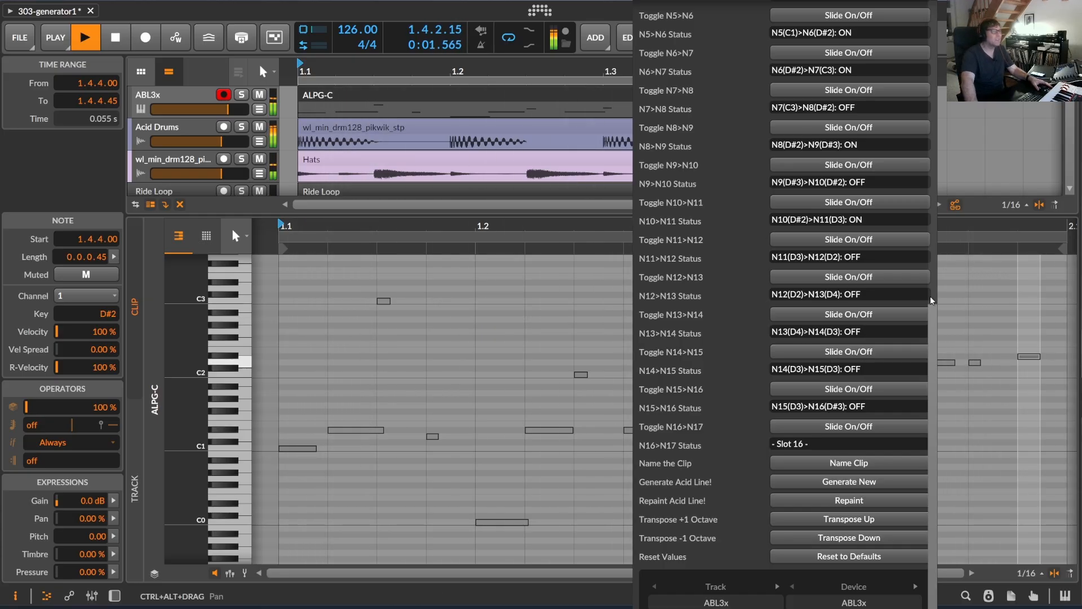
drag(935, 313, 933, 11)
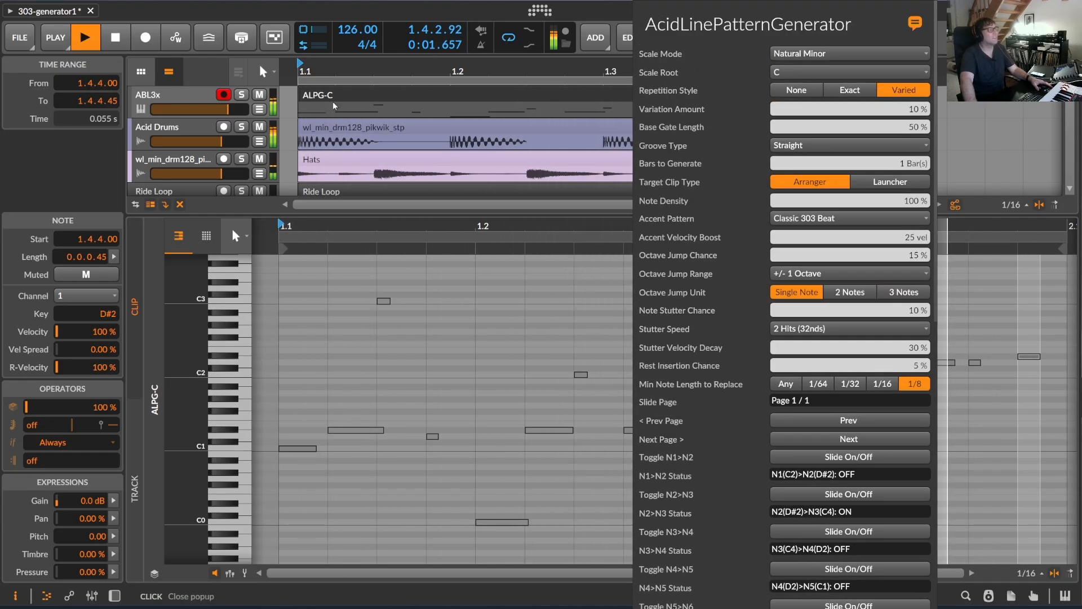
Show the ABL3x track's devices, set the synth's Cutoff to 0.05 and stop playback.
double_click(380, 100)
double_click(167, 96)
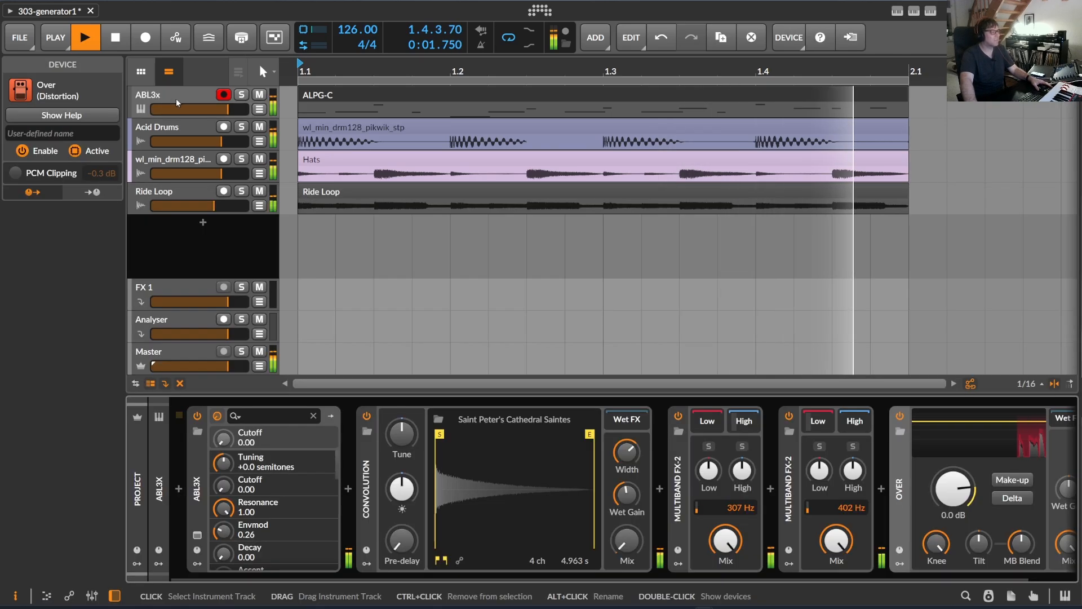
mouse_move(223, 485)
mouse_down()
mouse_move(223, 397)
mouse_move(224, 504)
mouse_up()
click(115, 37)
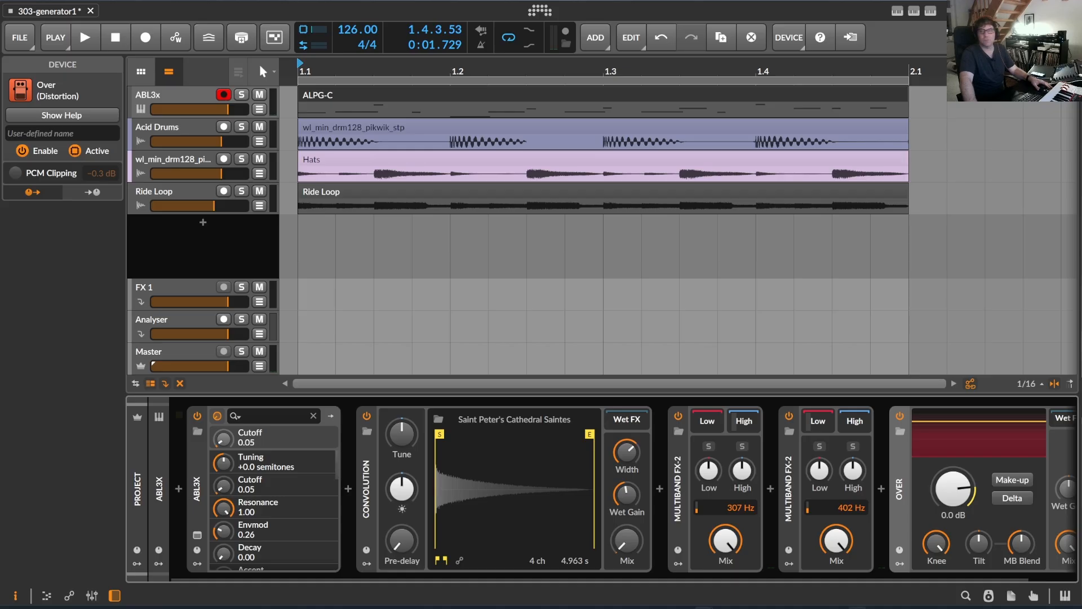
Switch to the Acid Line Pattern Generator PDF manual in the browser and examine its contents, function descriptions and troubleshooting section.
click(857, 571)
scroll(536, 346, up, 20)
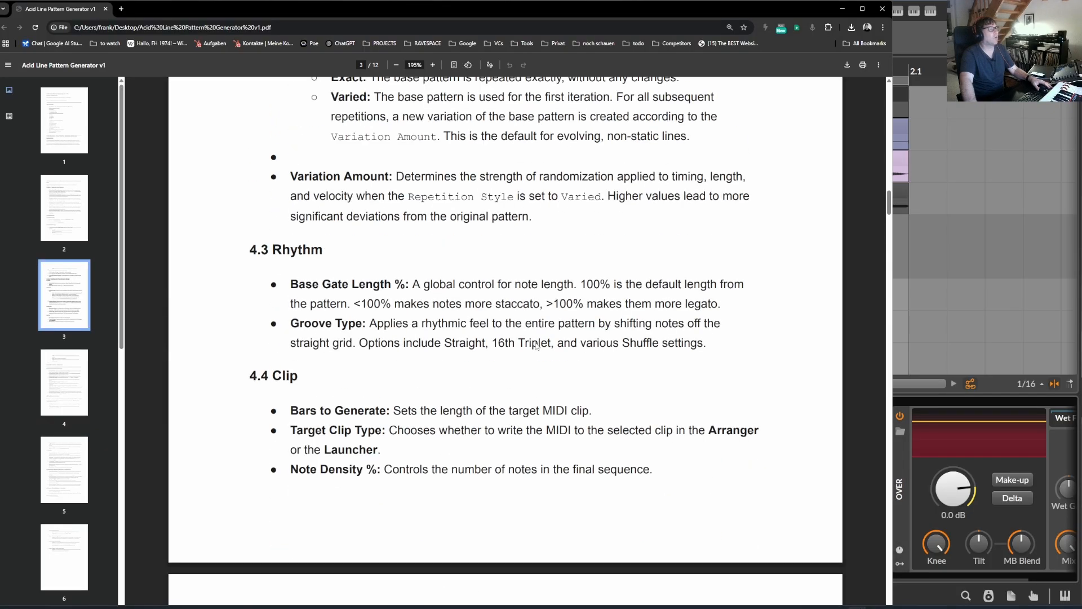
scroll(536, 346, up, 20)
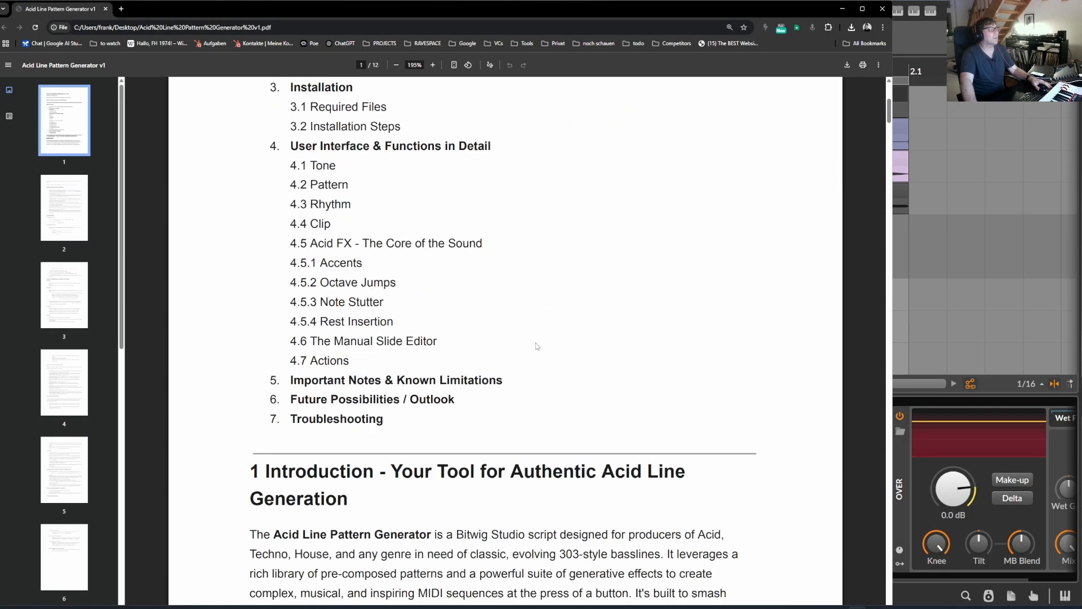
scroll(536, 342, down, 20)
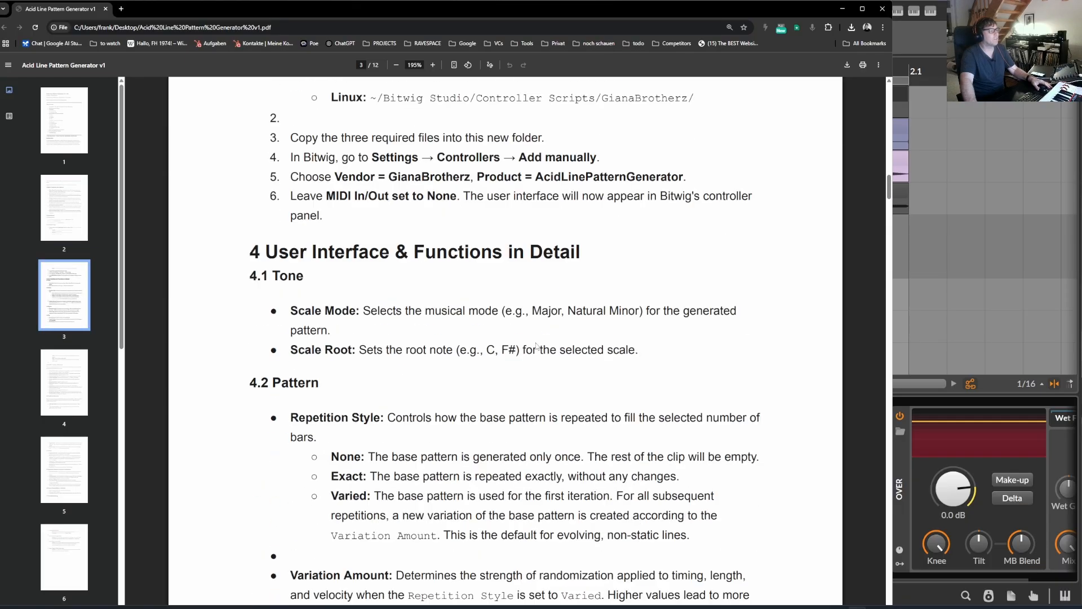
scroll(543, 352, down, 20)
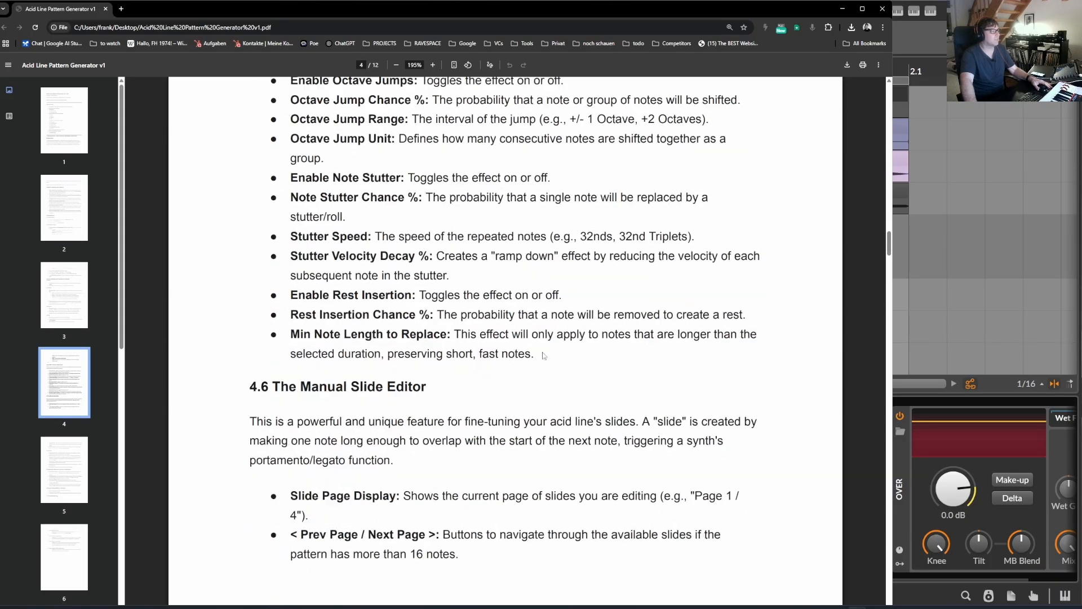
scroll(543, 352, down, 12)
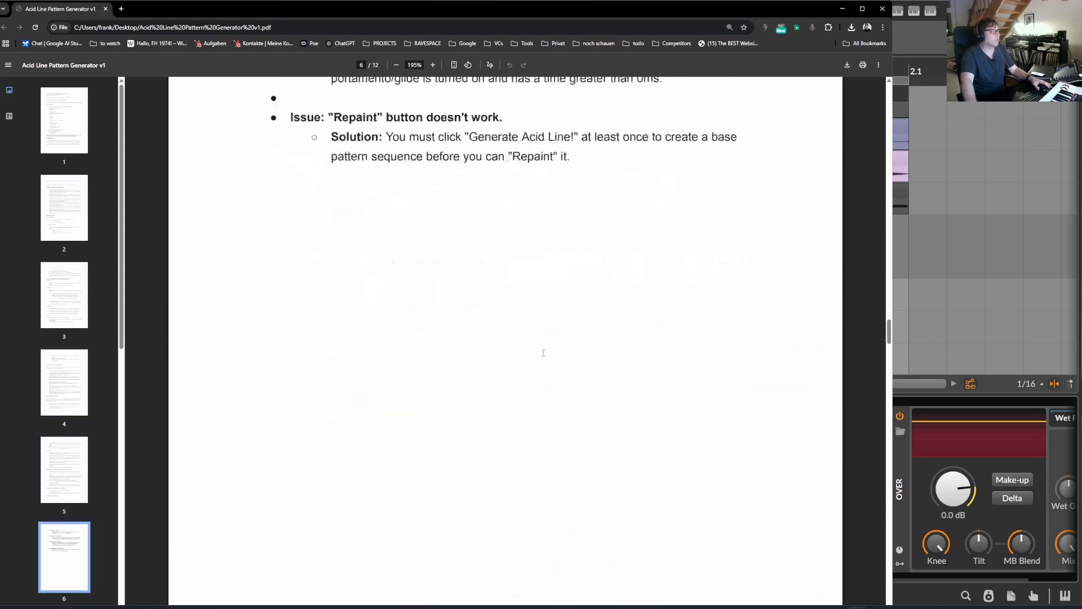
scroll(544, 358, up, 14)
scroll(563, 377, up, 20)
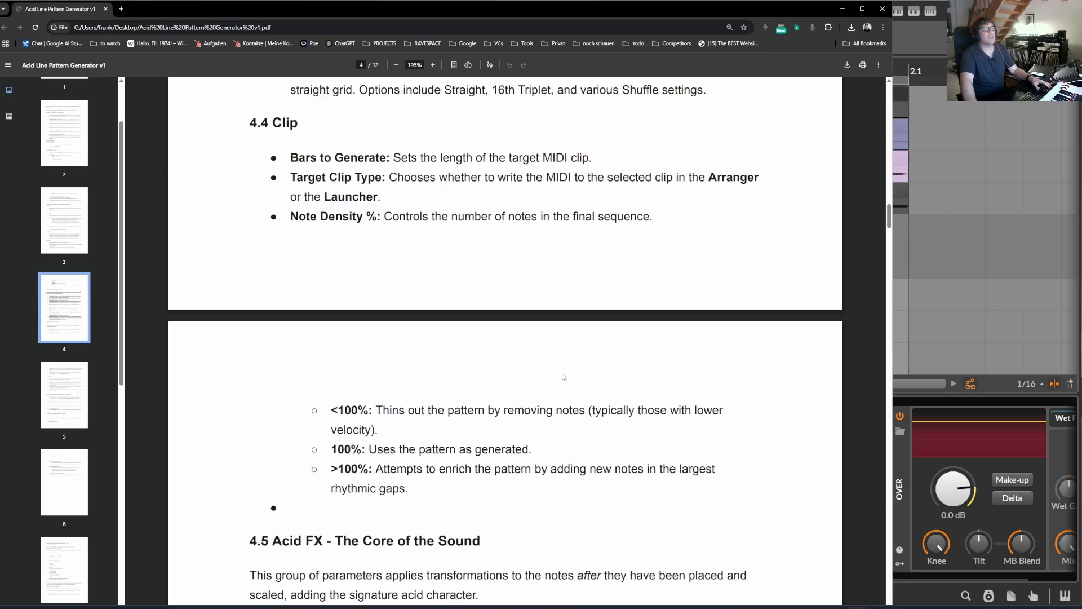
Close the PDF manual, return to Bitwig Studio and view the AcidLinePatternGenerator entry in the controller settings.
click(883, 9)
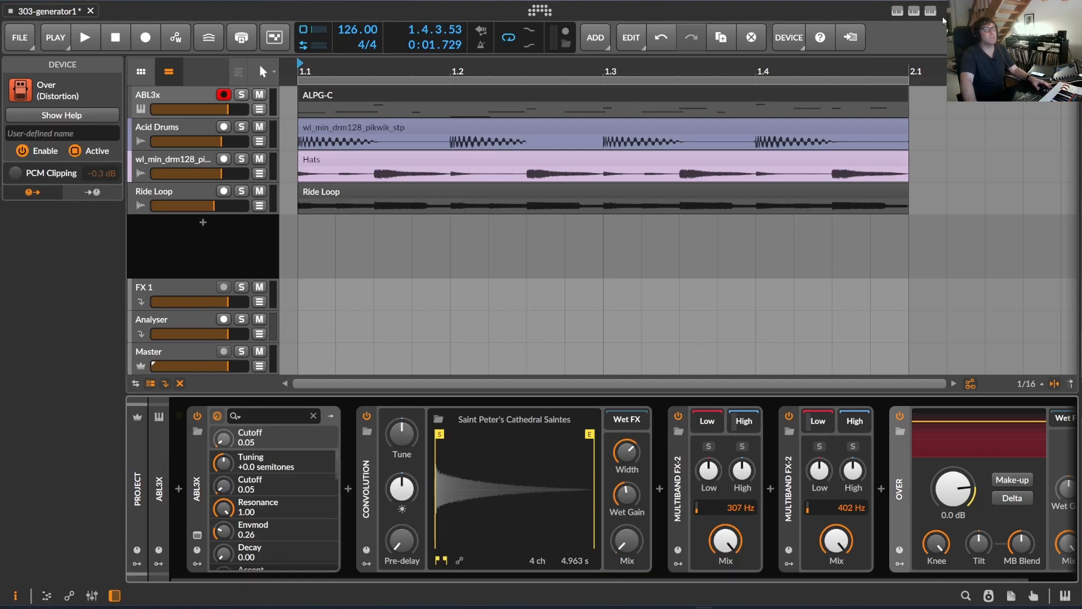
click(535, 13)
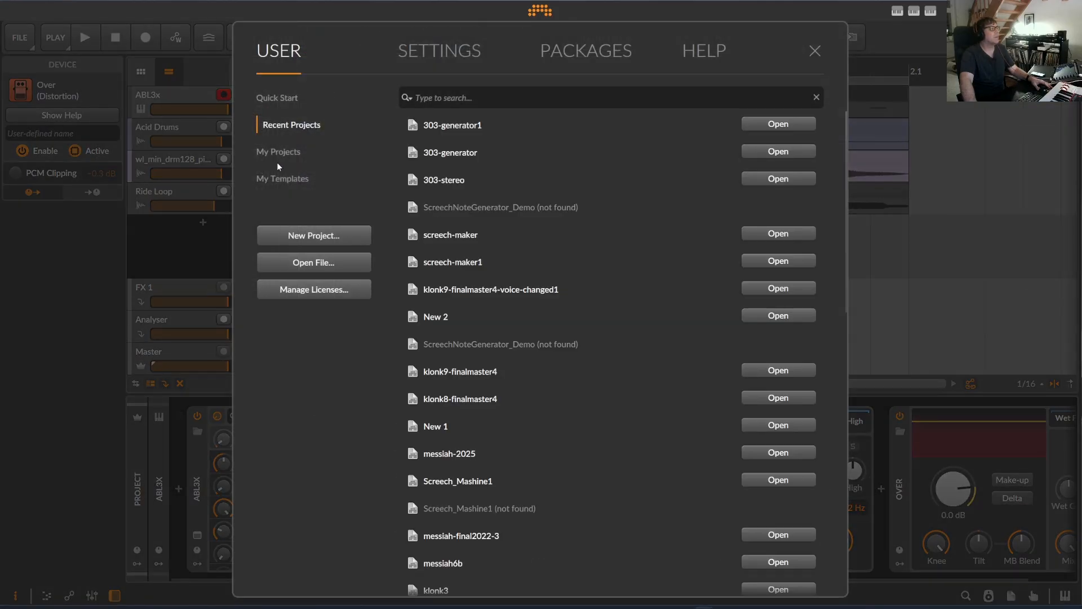
click(277, 152)
click(282, 178)
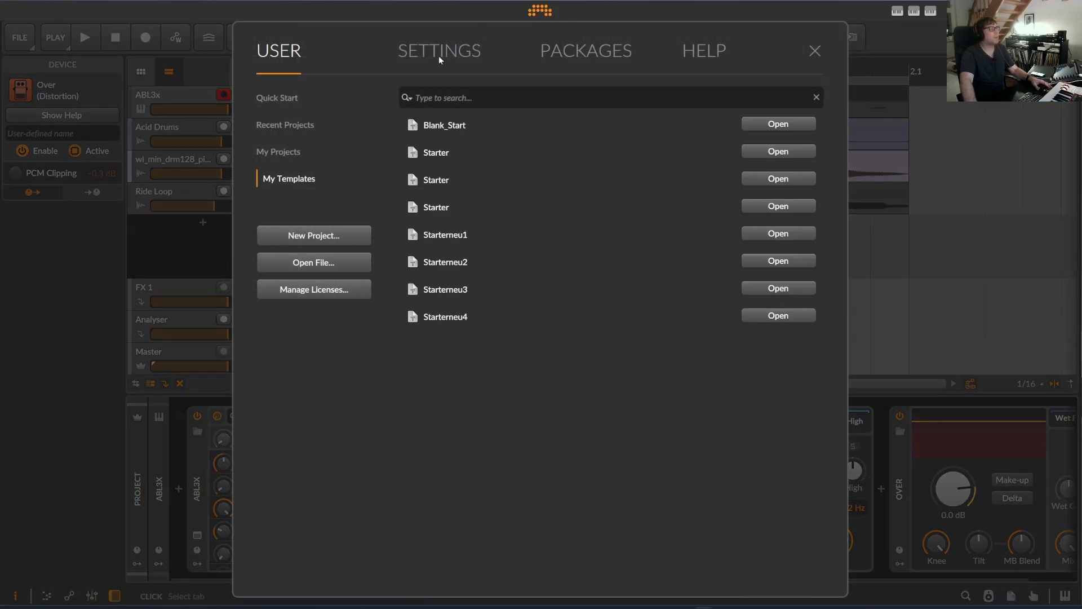
click(438, 54)
click(283, 206)
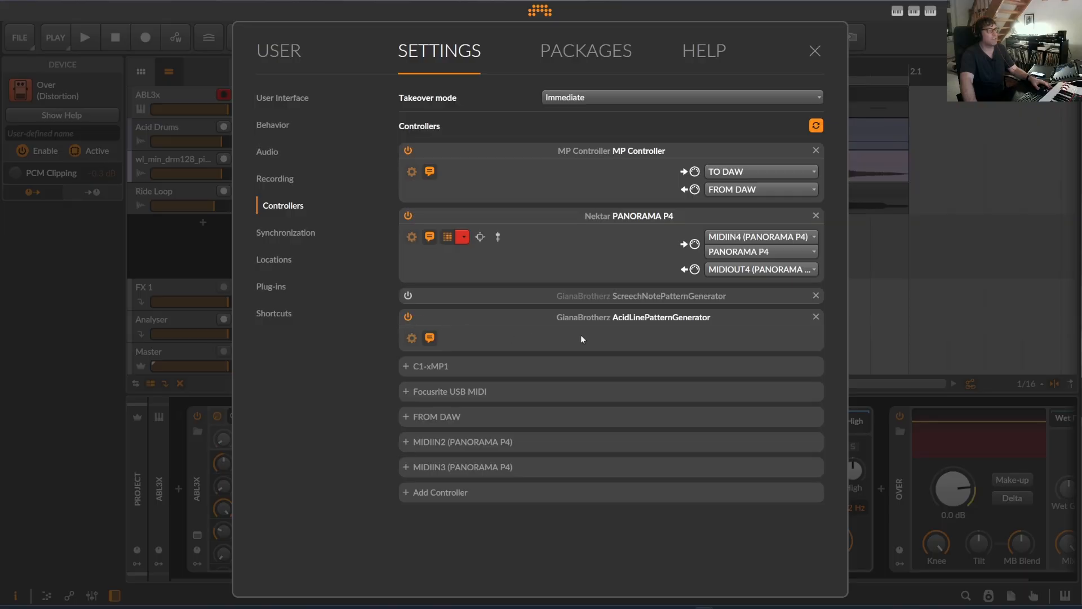
click(813, 52)
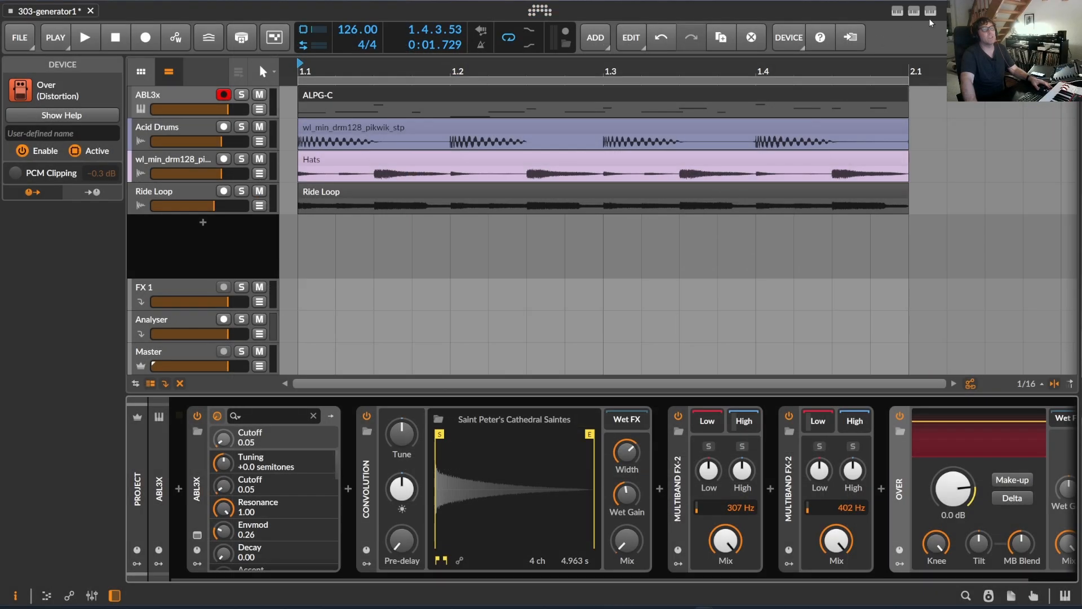
Review the AcidLinePatternGenerator's slide toggles and main parameters, and close the generator to return to the arrangement.
scroll(803, 333, down, 10)
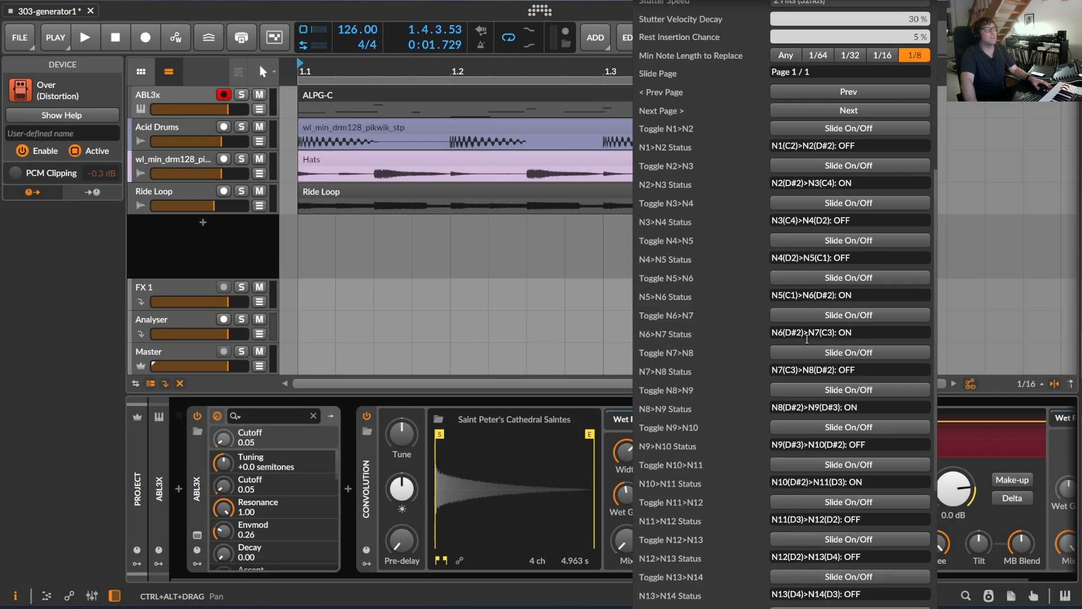
scroll(812, 344, up, 6)
scroll(811, 344, up, 3)
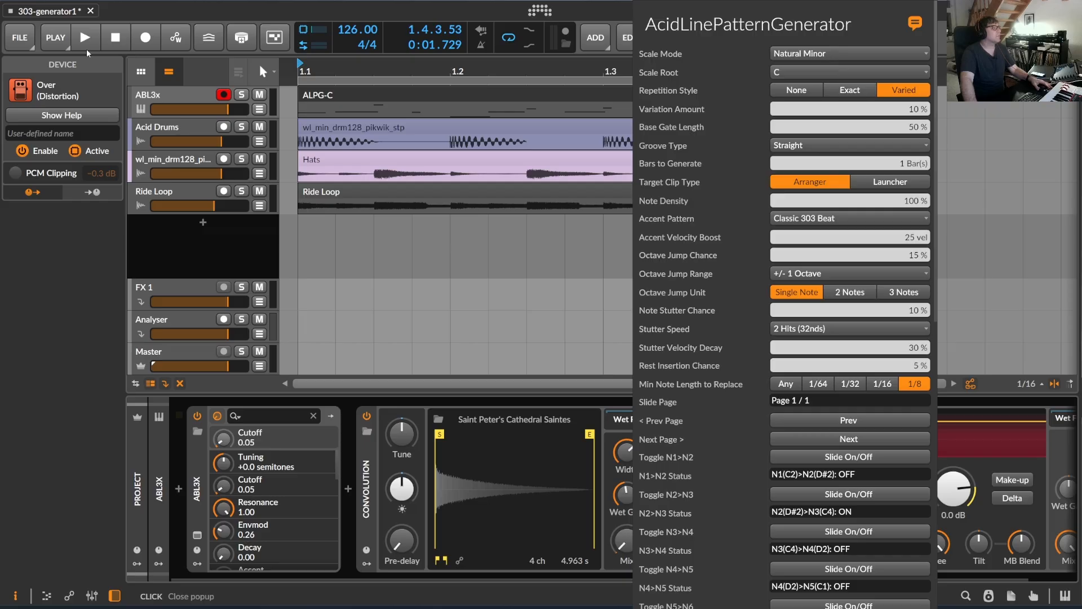
click(348, 75)
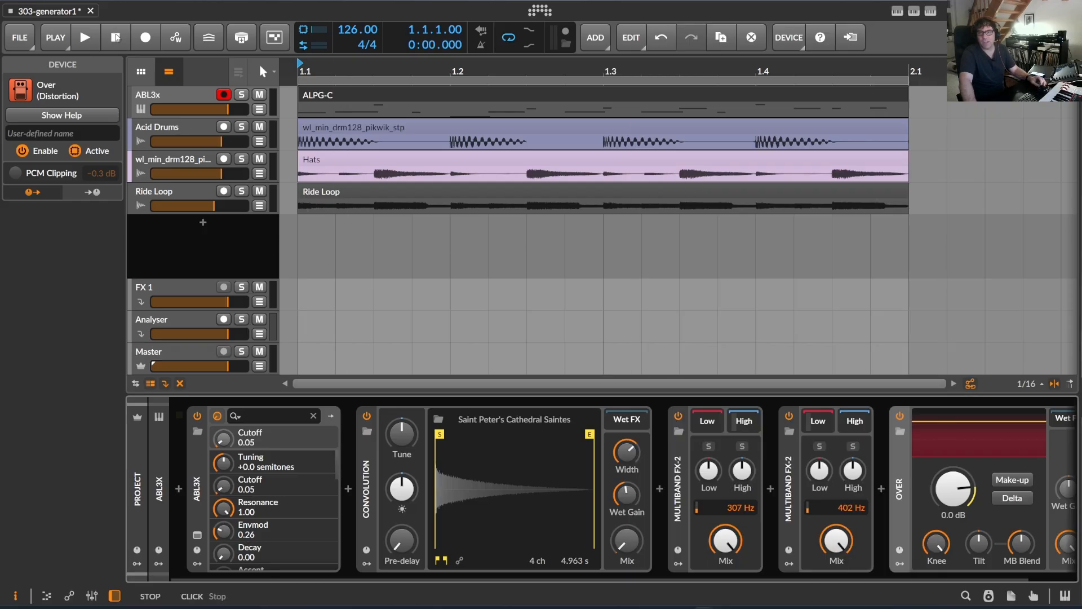